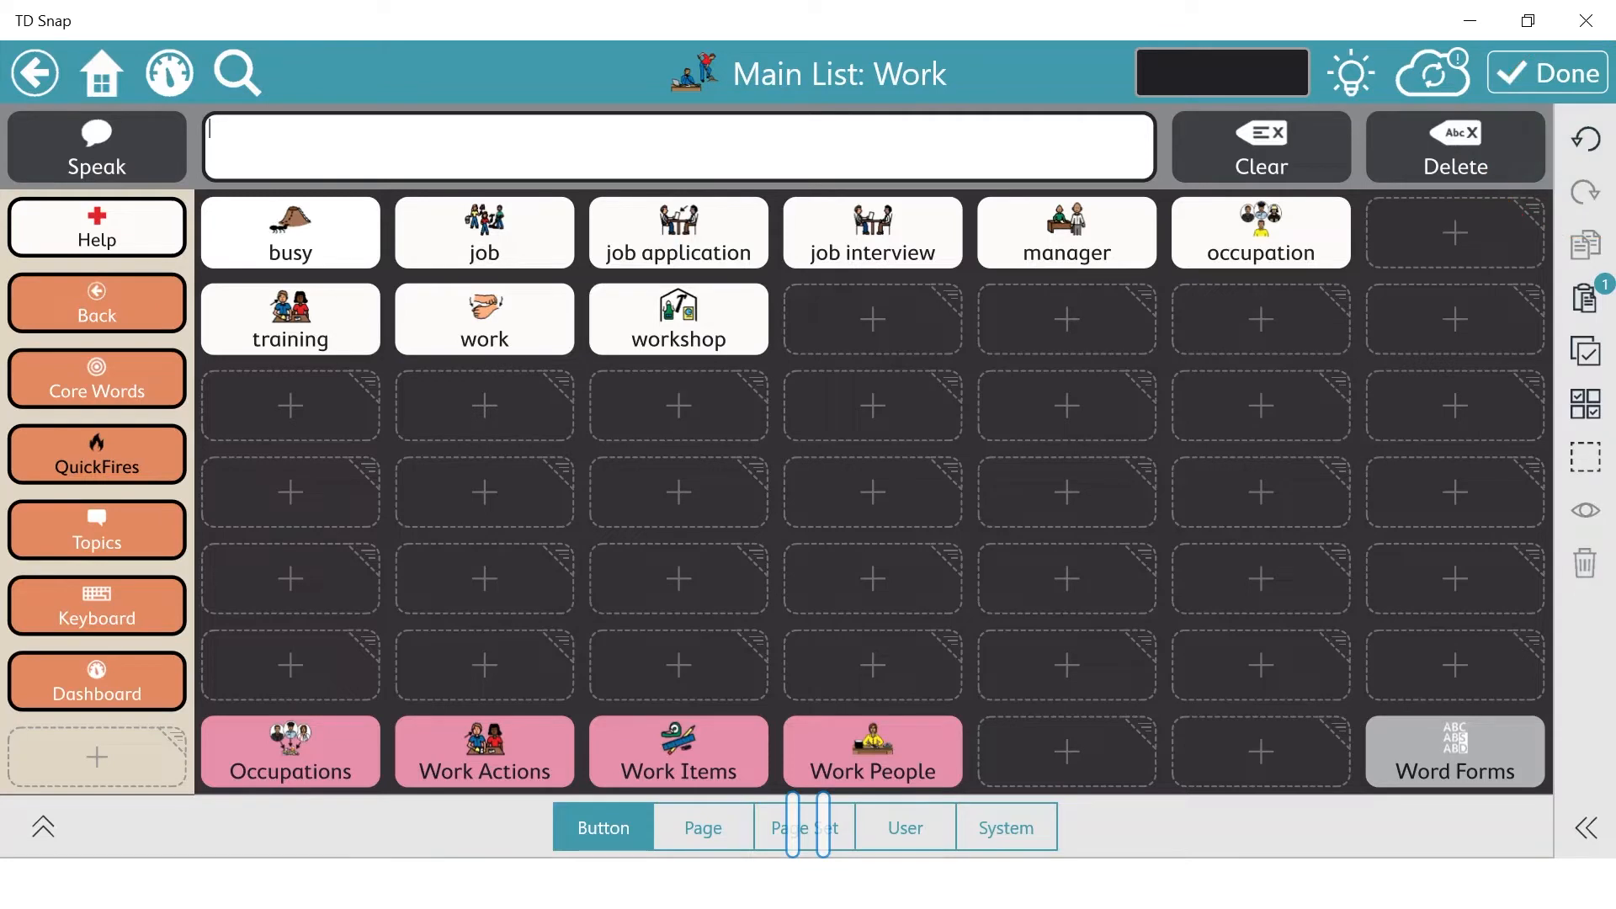
# Step: Copy the occupation button
pyautogui.click(1261, 232)
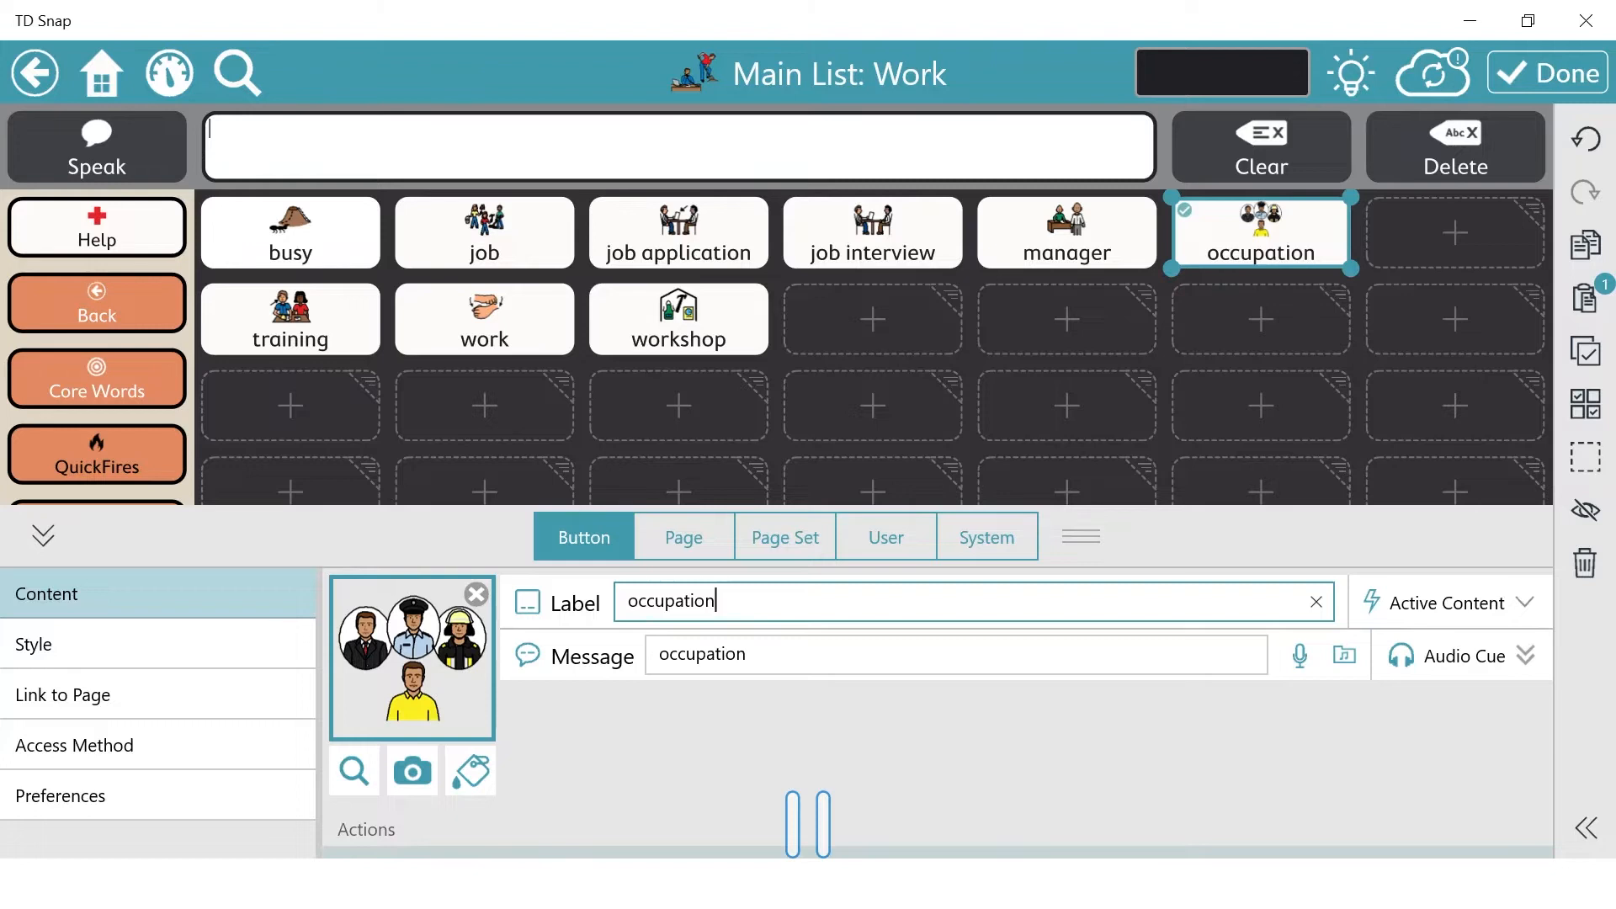
pyautogui.click(1585, 245)
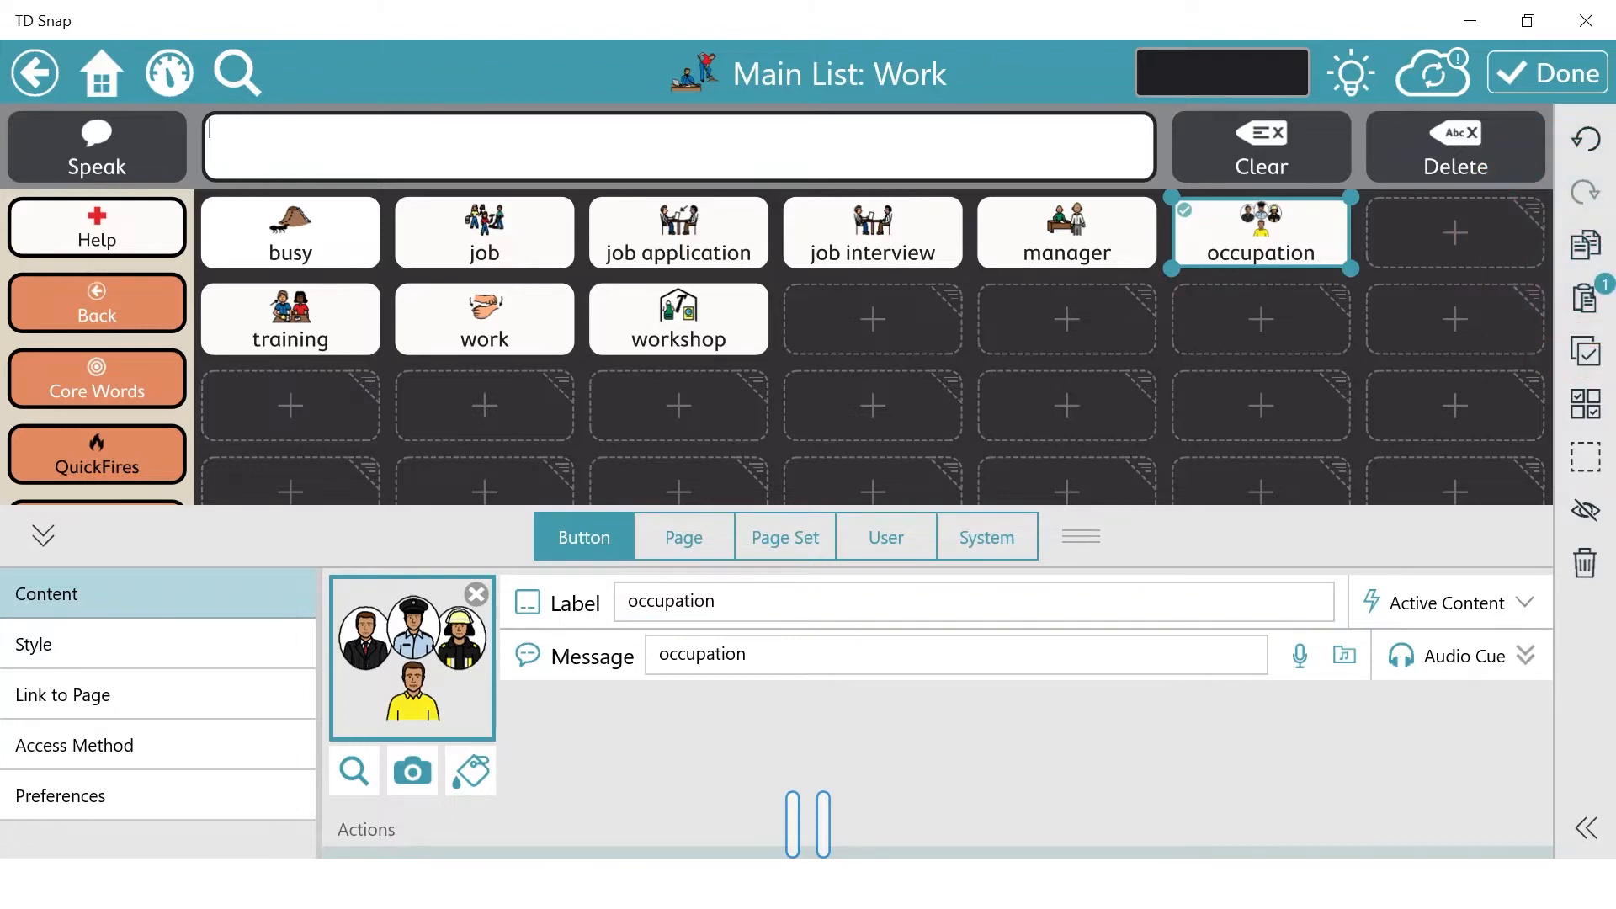
pyautogui.click(1585, 296)
# Step: Copy the job interview, manager and occupation buttons together, paste them into the second row, and undo the paste
pyautogui.click(1067, 232)
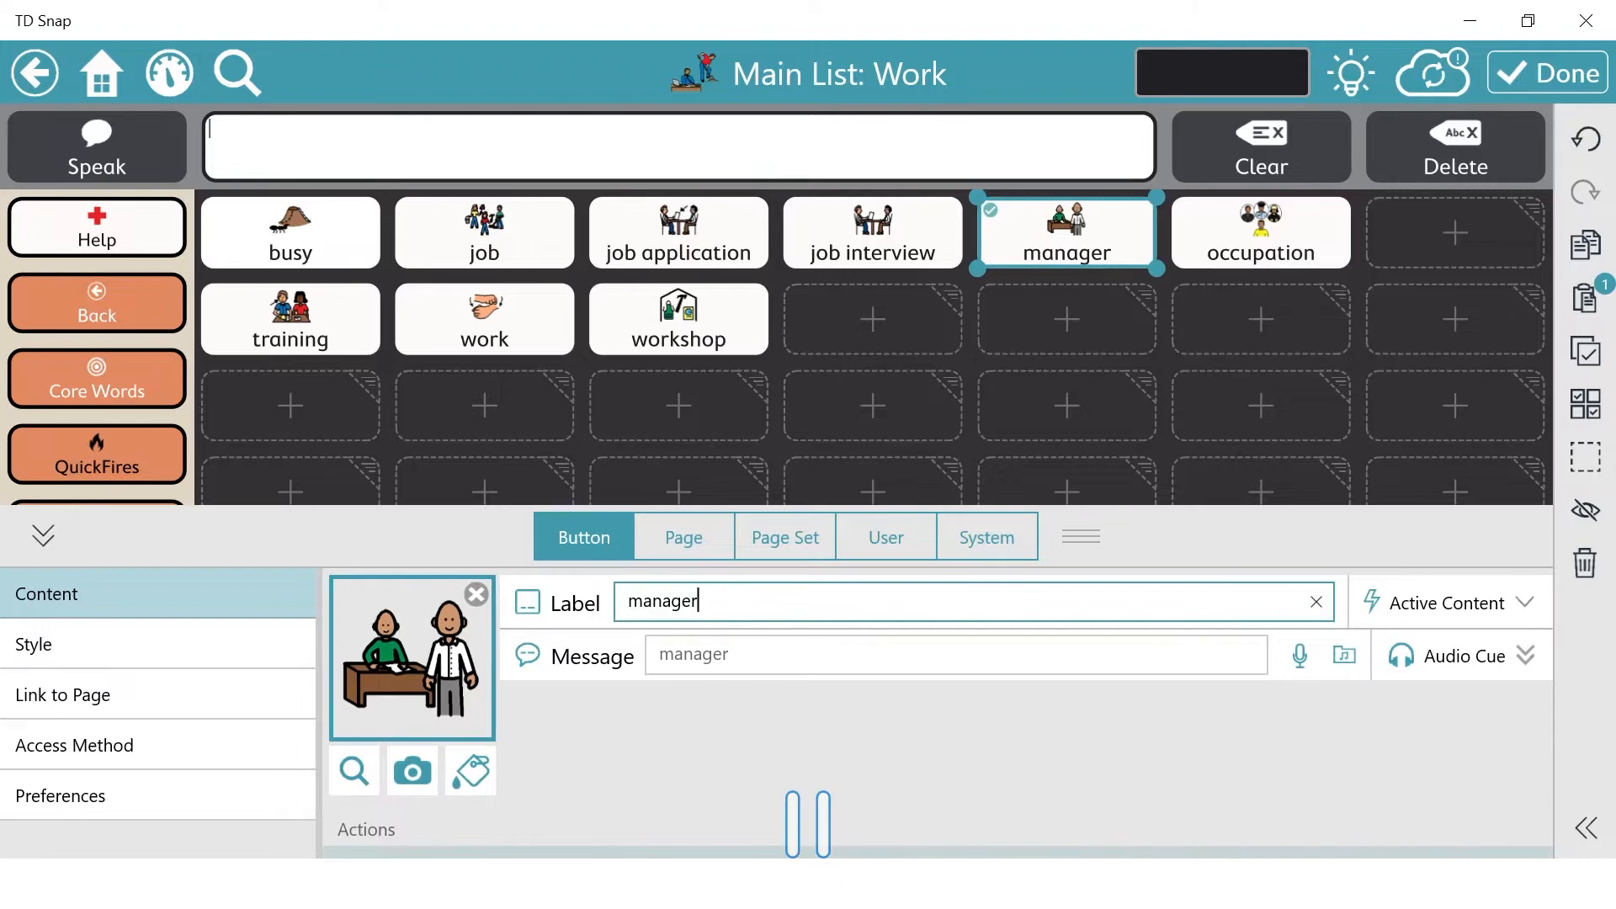
pyautogui.click(1584, 404)
pyautogui.click(1261, 233)
pyautogui.click(873, 232)
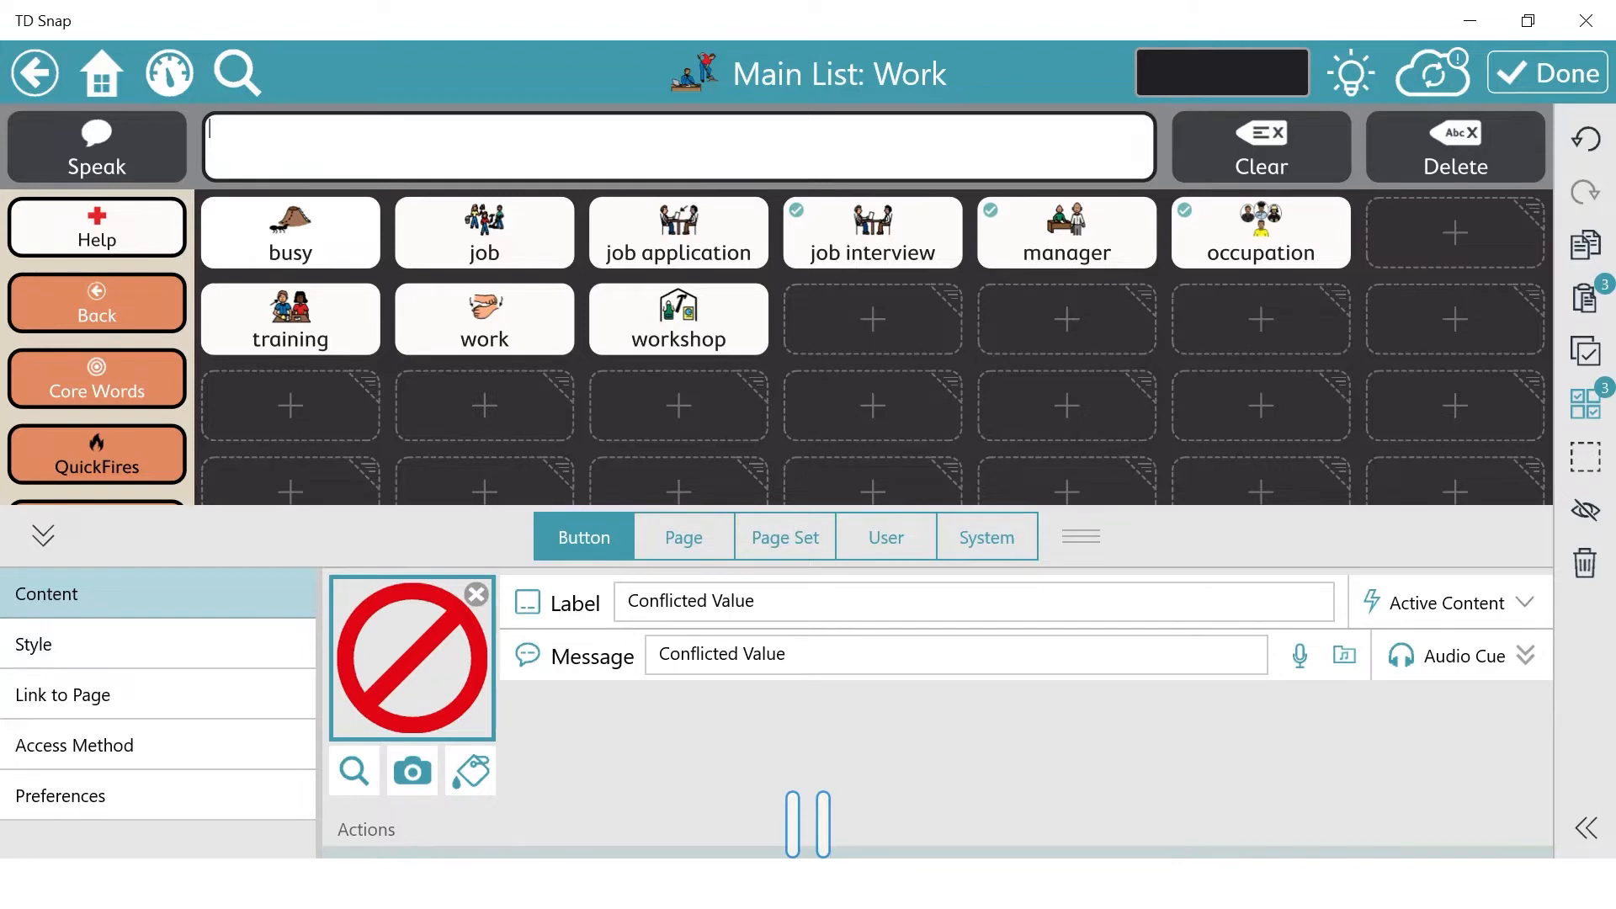
pyautogui.click(1585, 299)
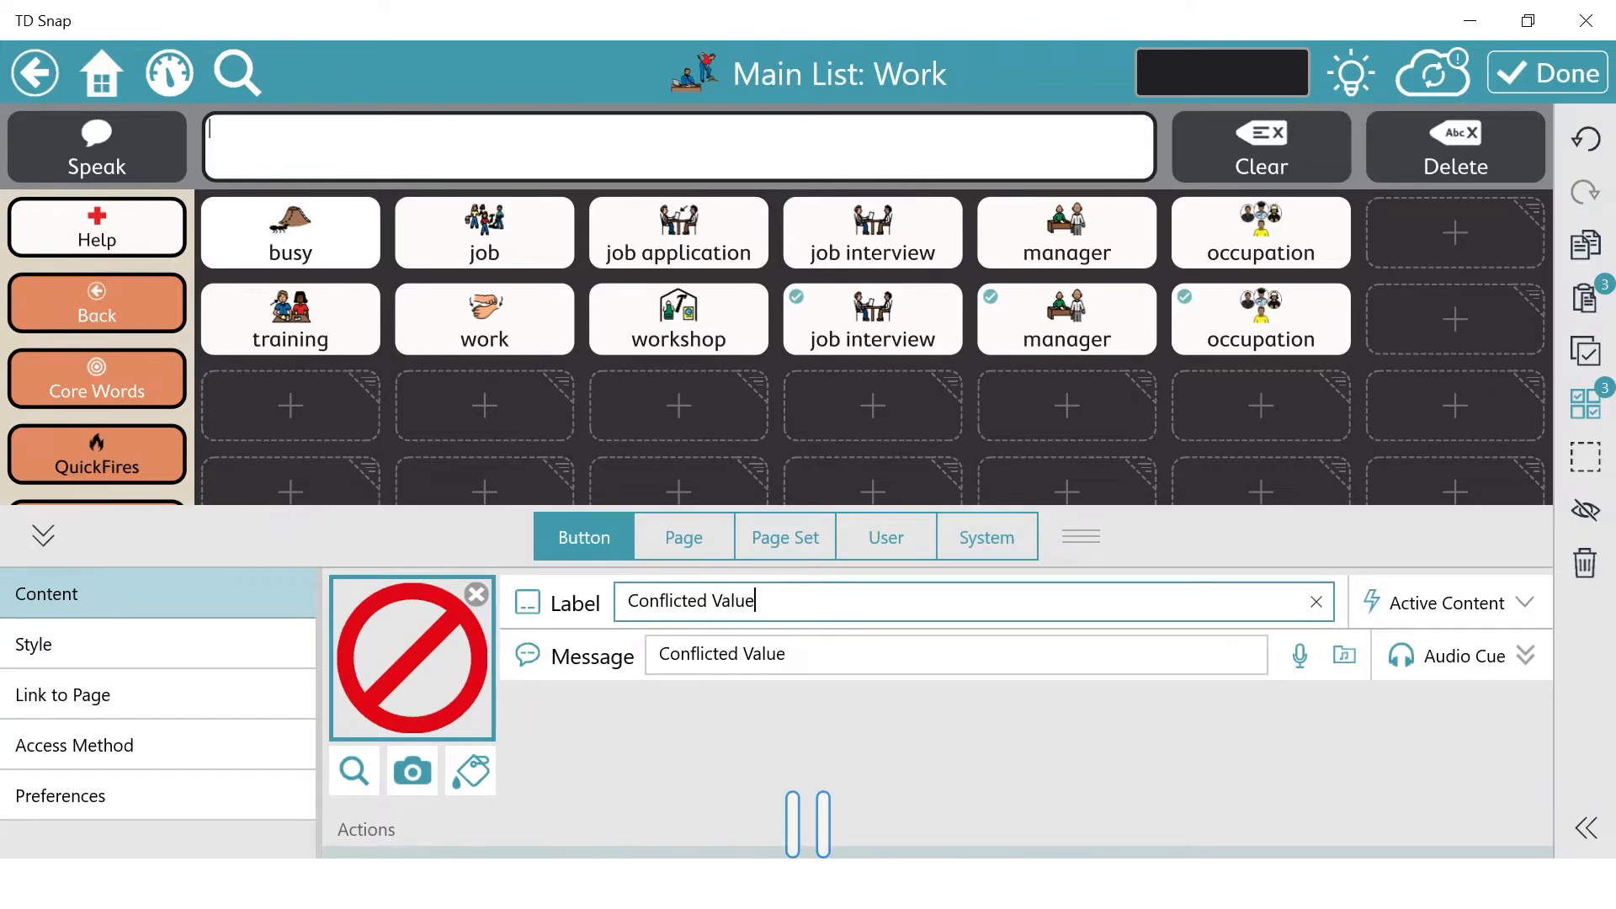
pyautogui.click(1585, 137)
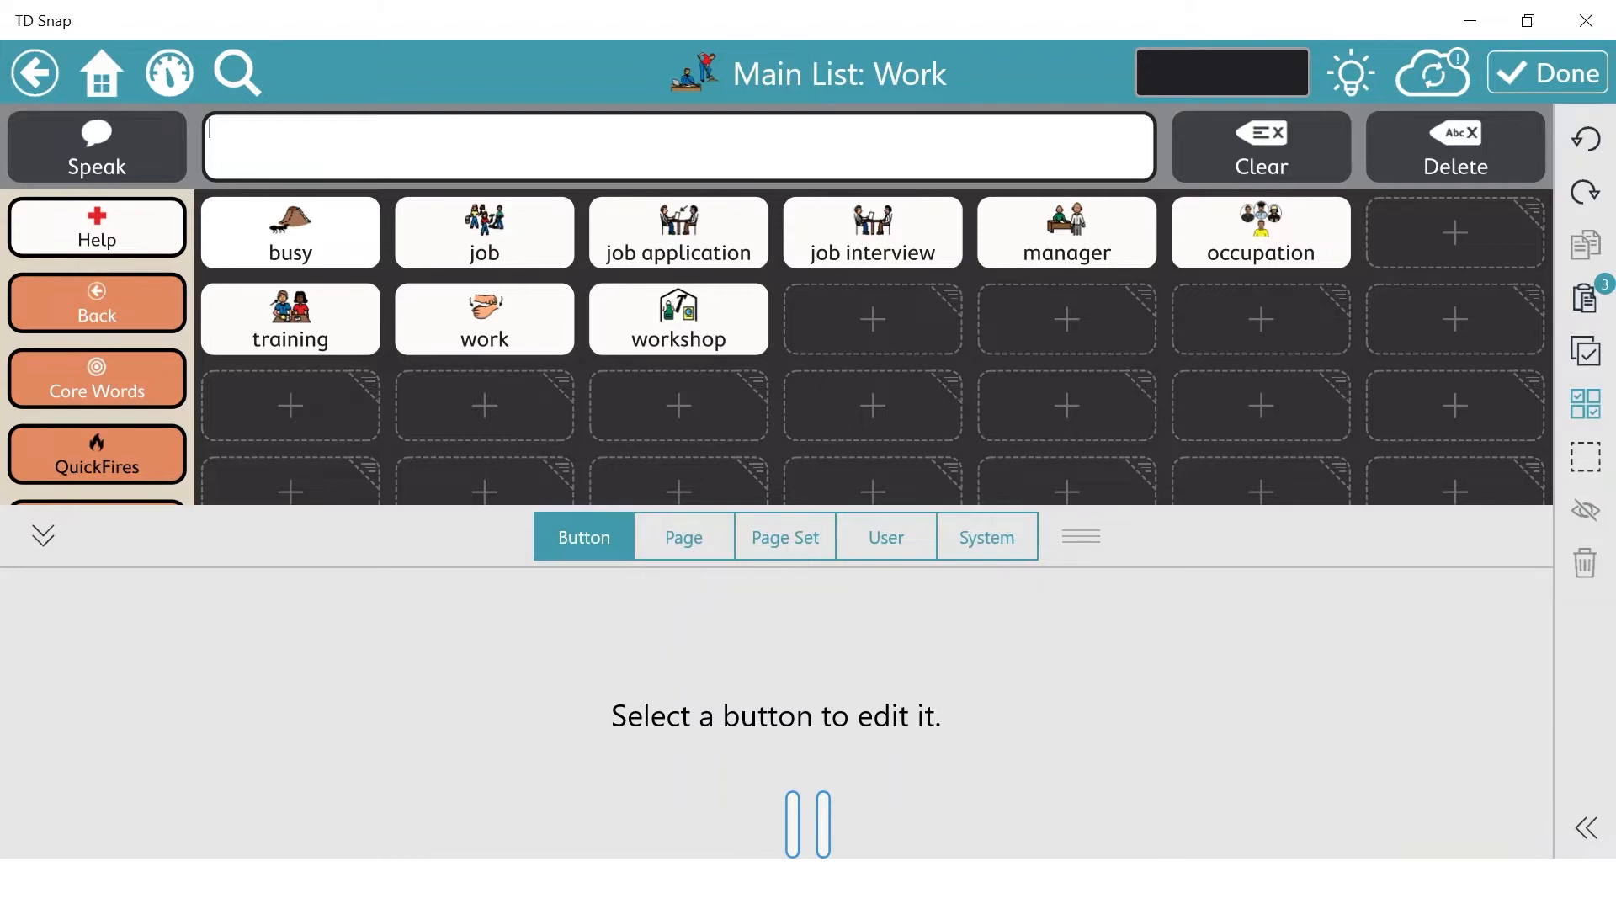
# Step: Select every button on the page at once, and clear the selection
pyautogui.click(1585, 404)
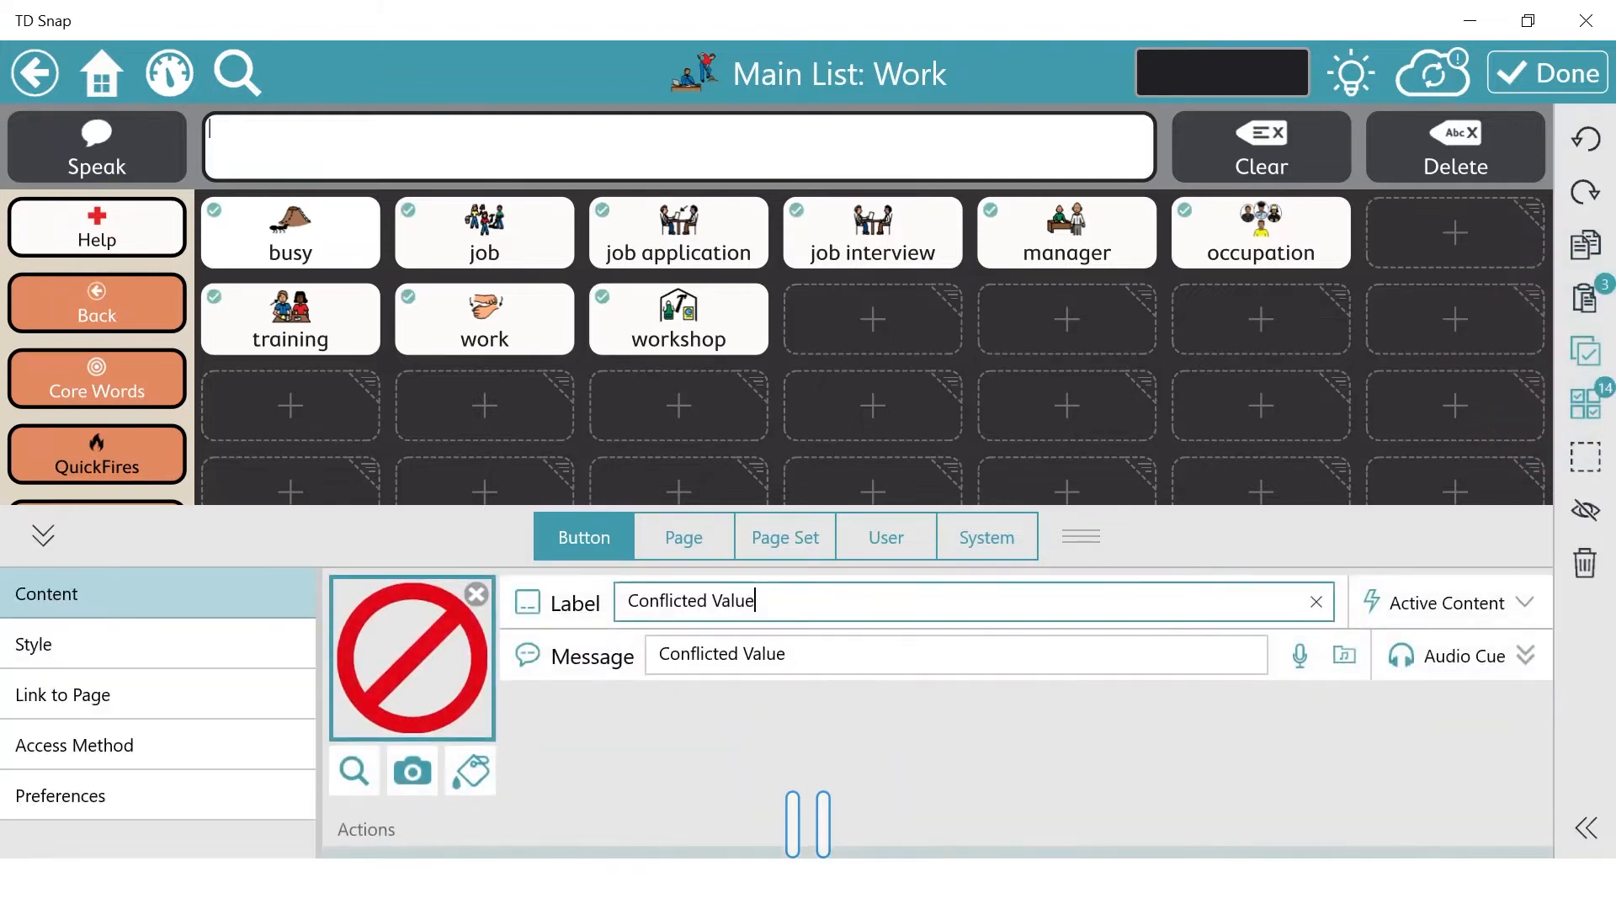
pyautogui.click(43, 535)
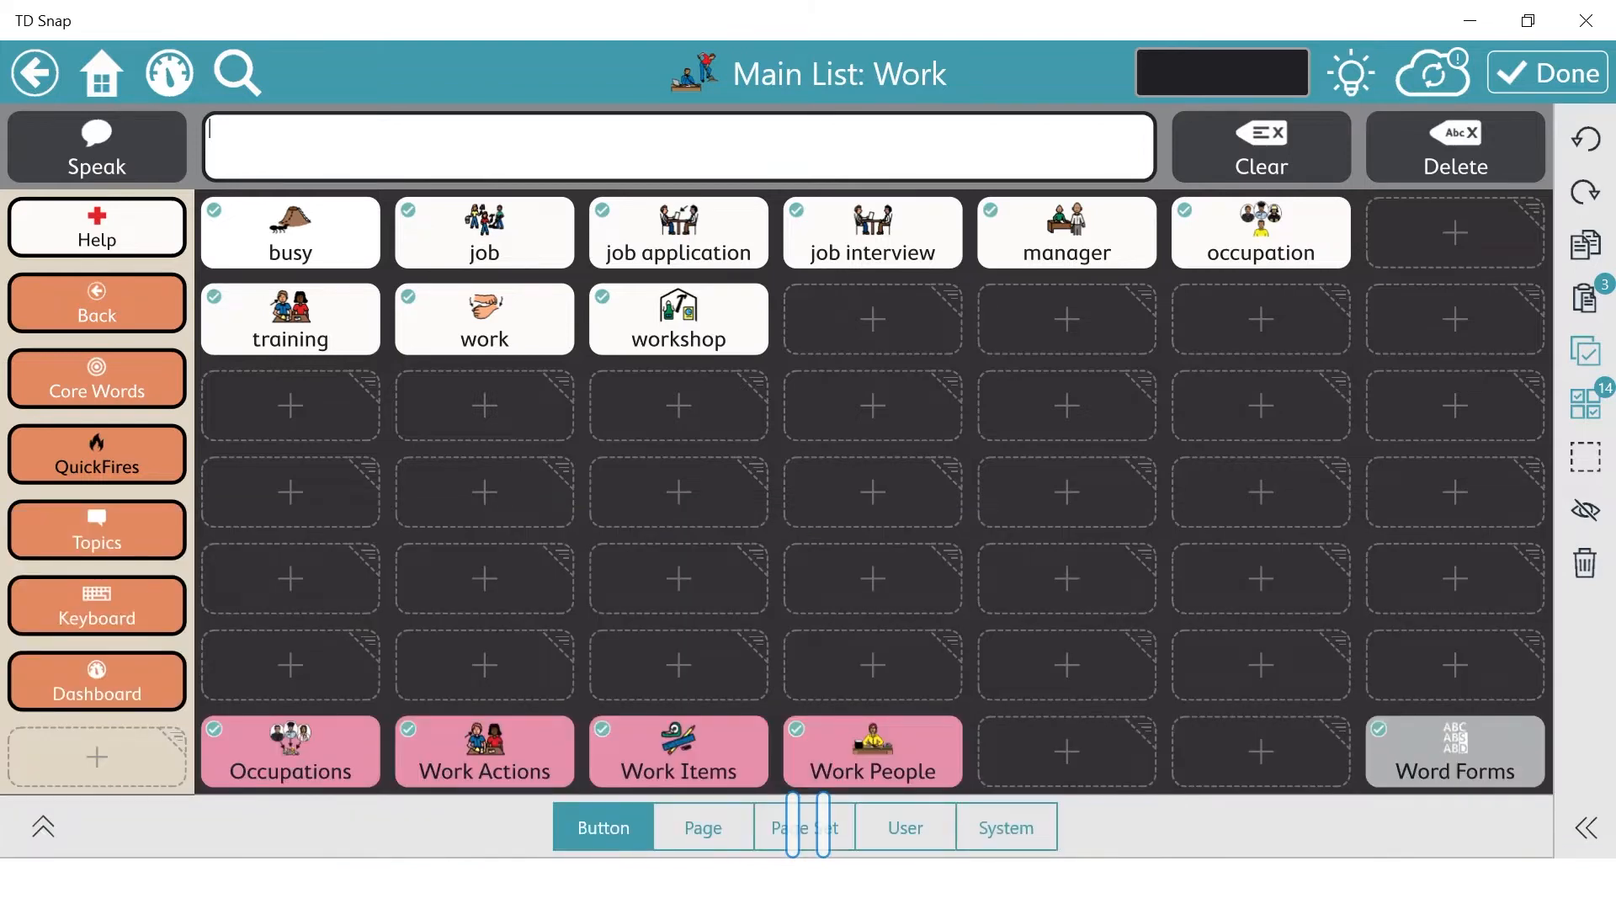
pyautogui.click(1585, 404)
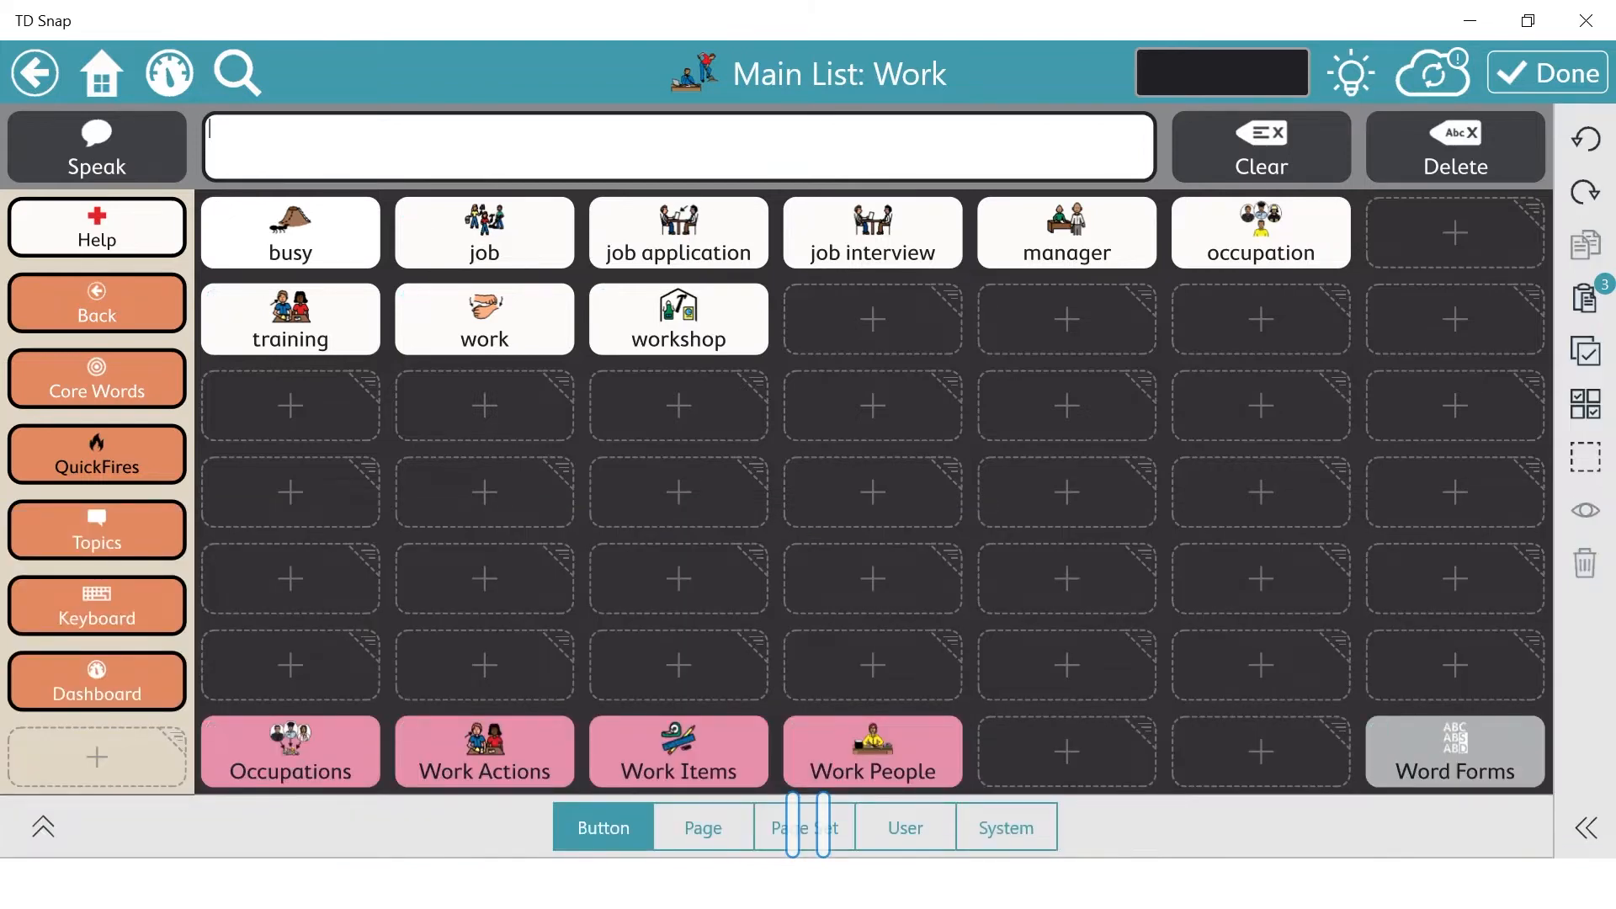
# Step: Turn on multiple selection and select only the job interview, manager and occupation buttons
pyautogui.click(1586, 405)
pyautogui.click(1261, 233)
pyautogui.click(873, 233)
pyautogui.click(485, 320)
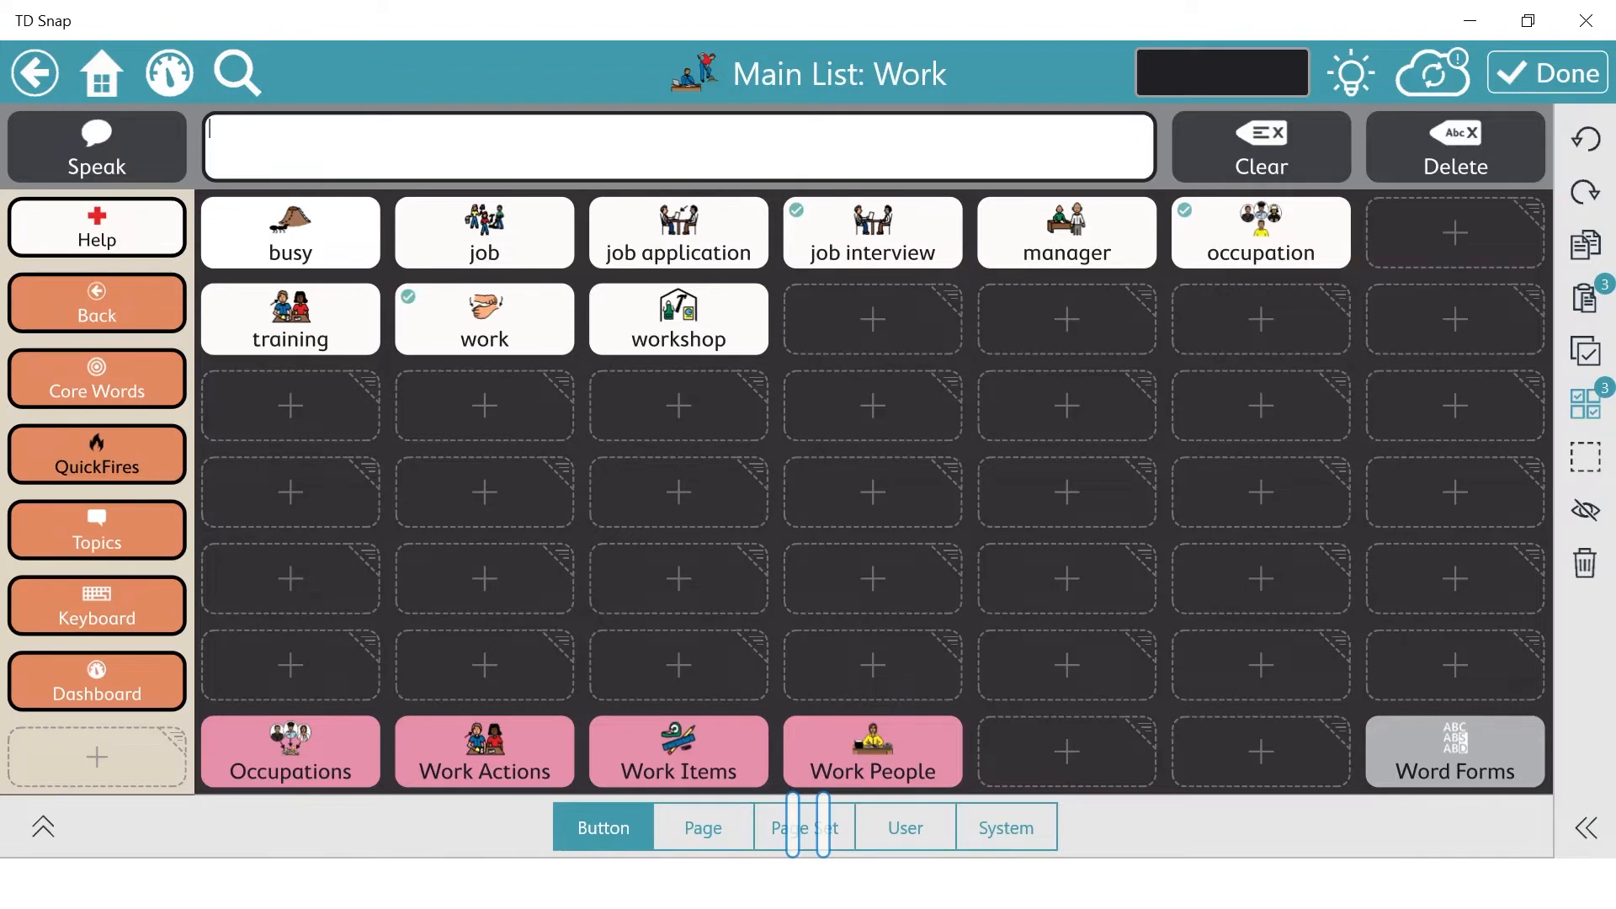
pyautogui.click(290, 233)
pyautogui.click(290, 233)
pyautogui.click(485, 320)
pyautogui.click(873, 233)
pyautogui.click(1066, 233)
pyautogui.click(872, 233)
# Step: Hide the three selected buttons and make them visible again
pyautogui.click(1585, 510)
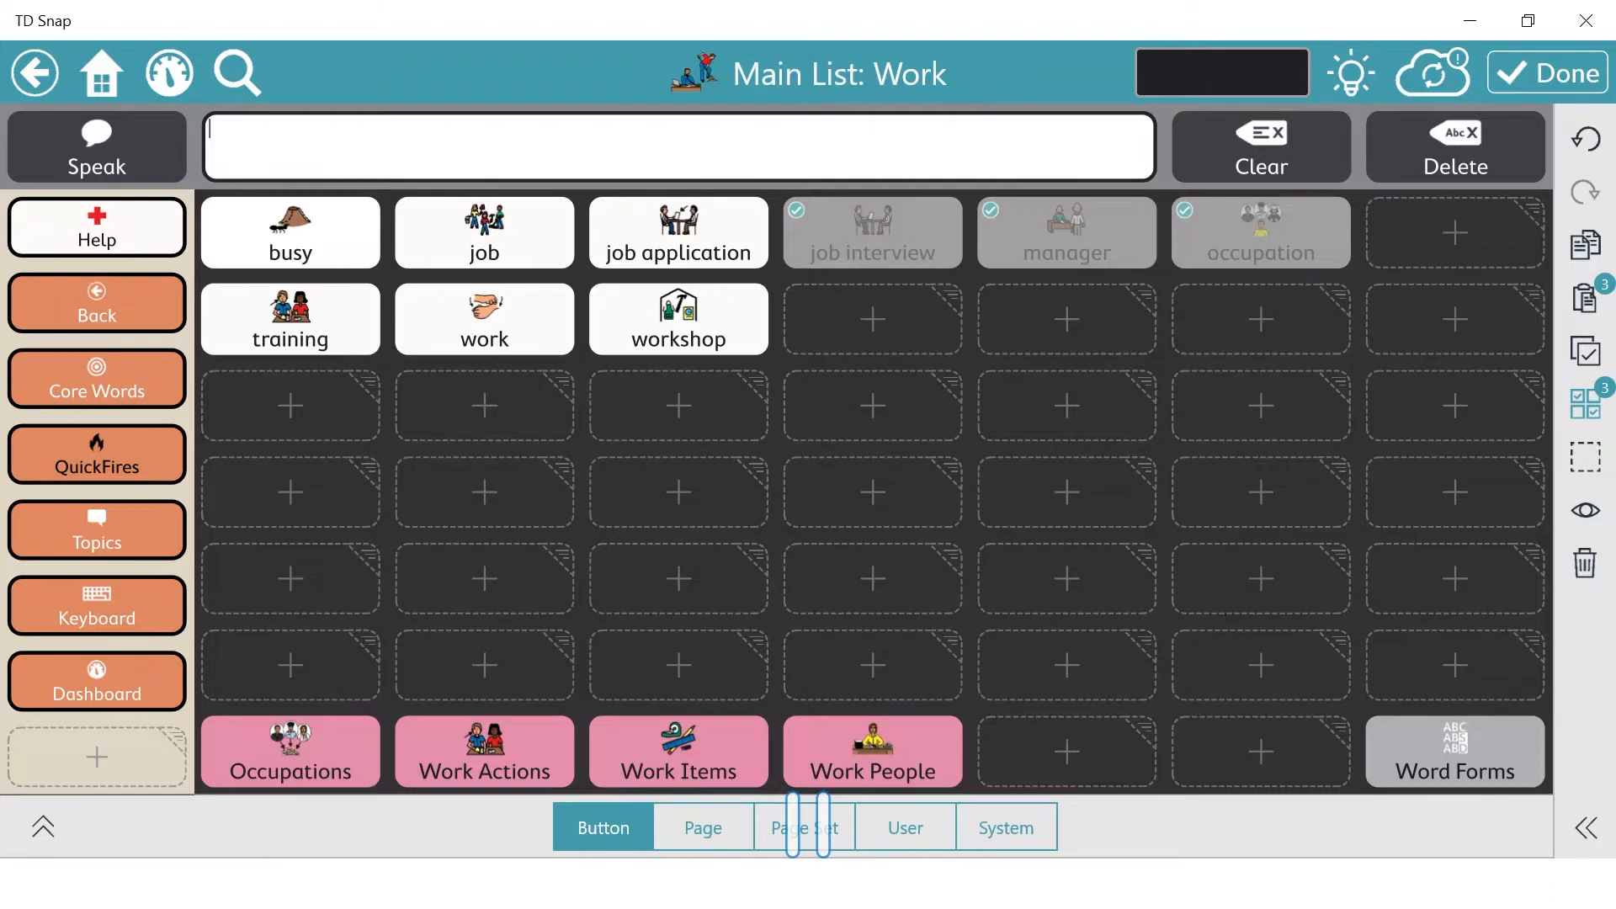
pyautogui.click(1585, 510)
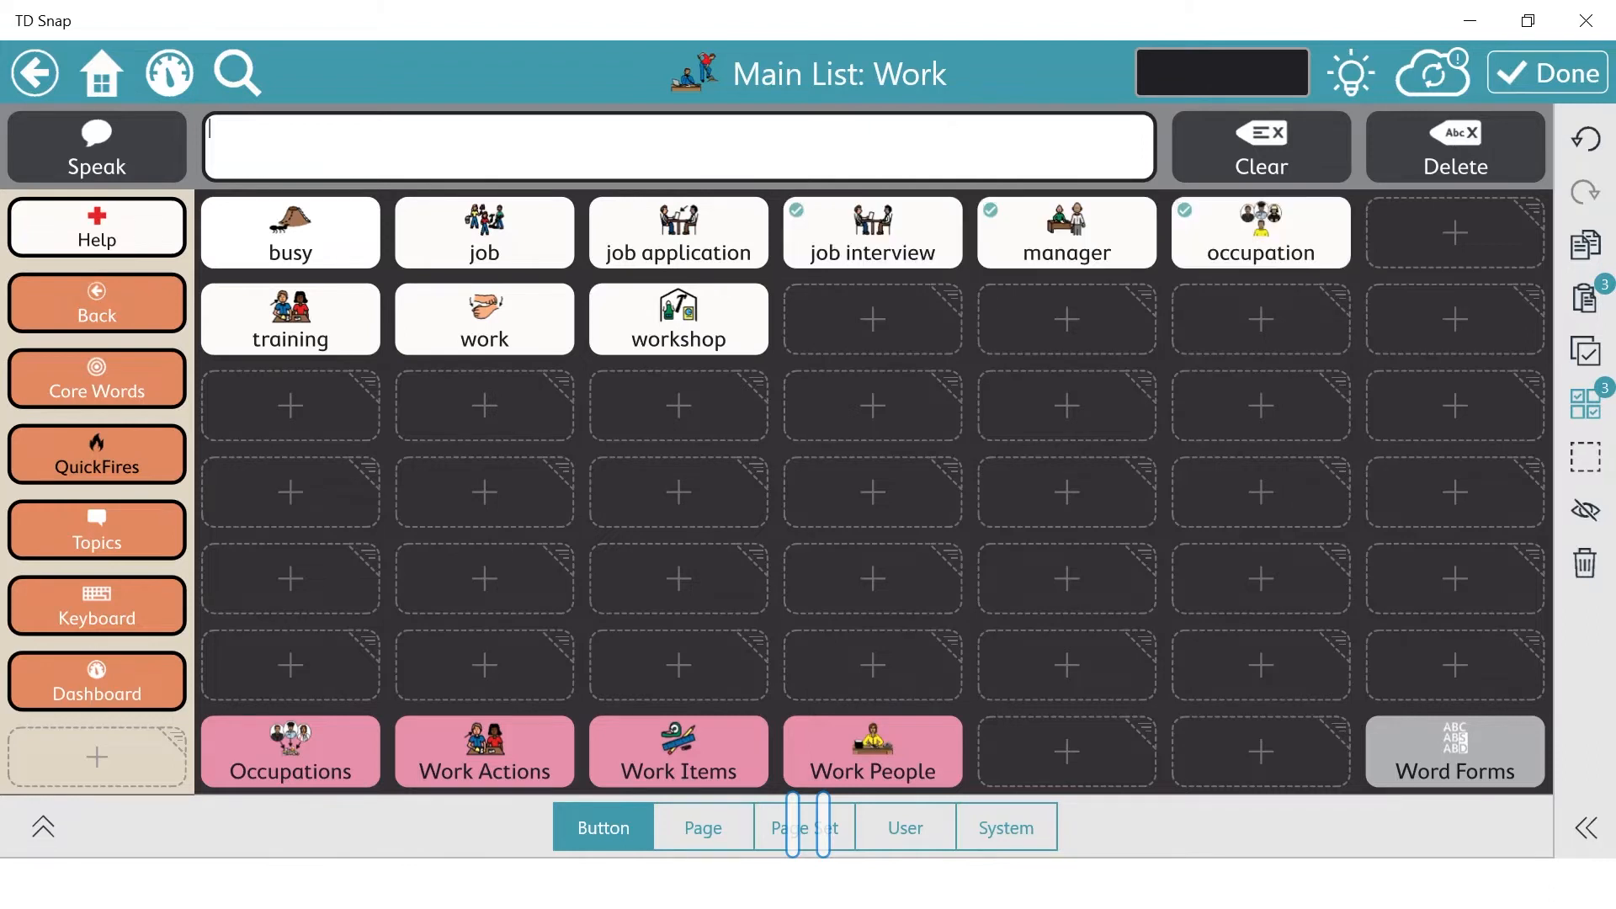
pyautogui.click(1583, 562)
# Step: Open the editing settings and reduce the selection to the occupation button alone
pyautogui.click(43, 827)
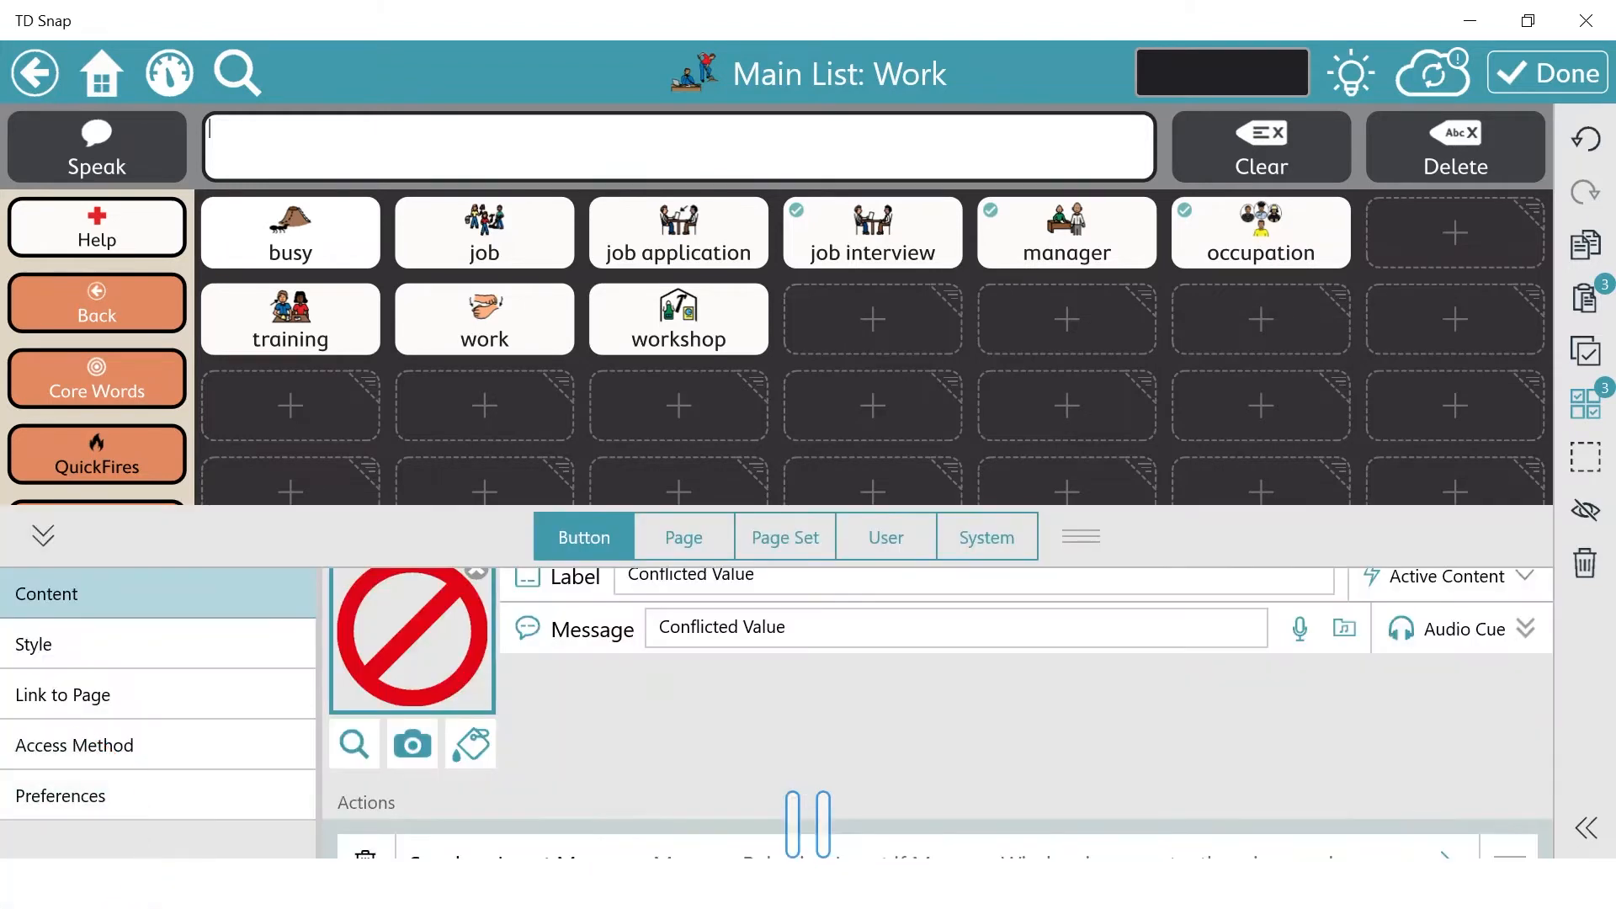
pyautogui.click(872, 233)
pyautogui.click(1067, 233)
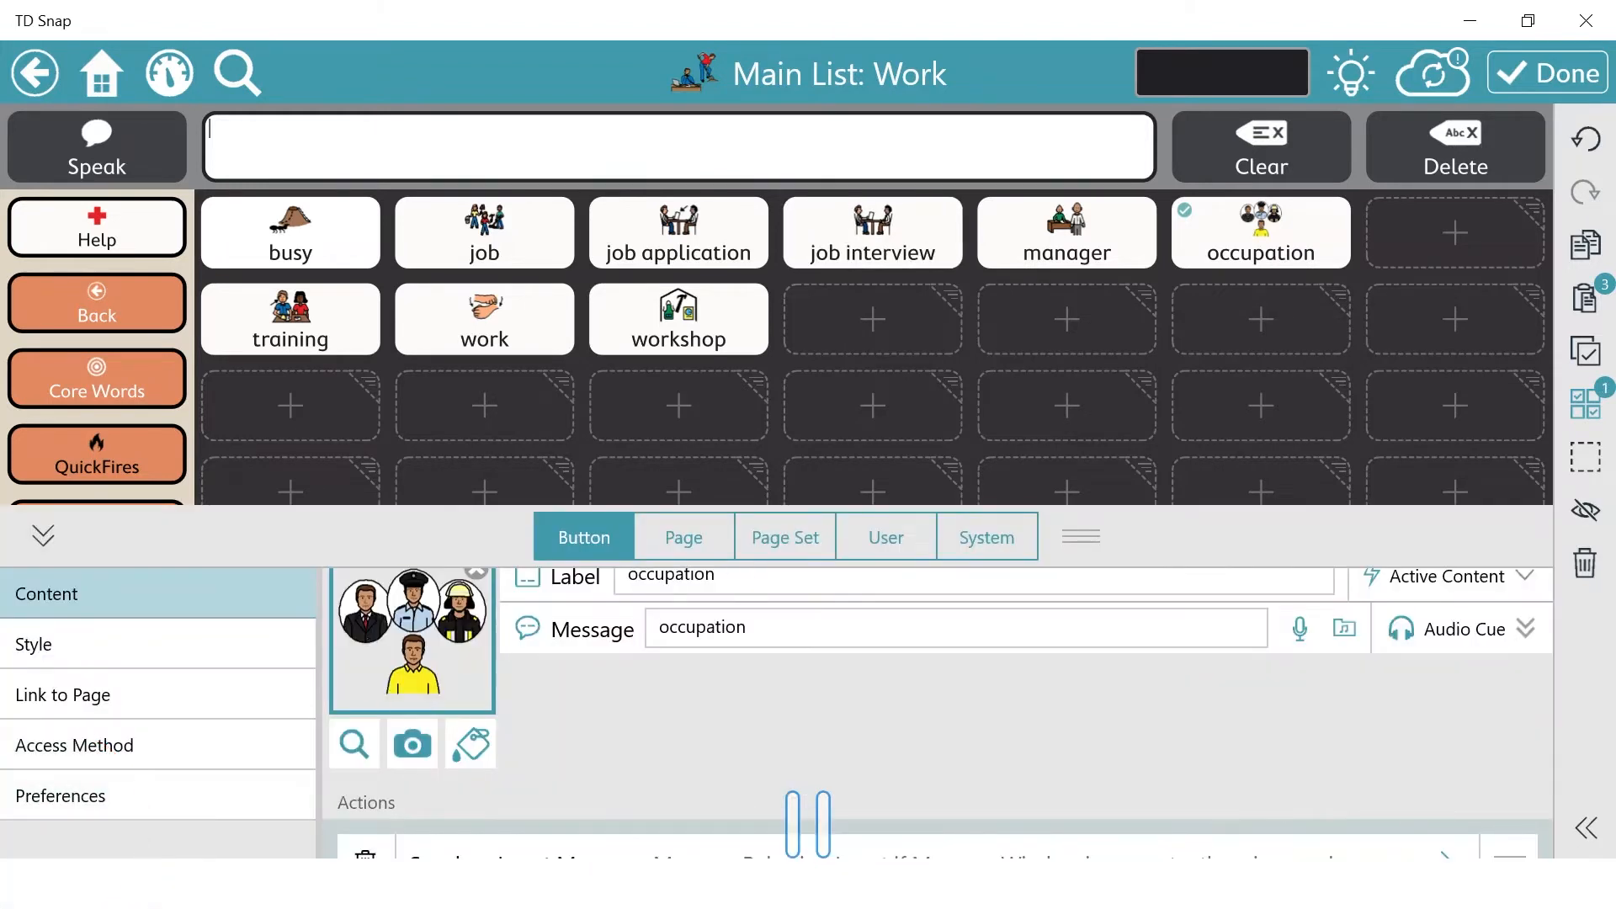
pyautogui.scroll(1, 938, 713)
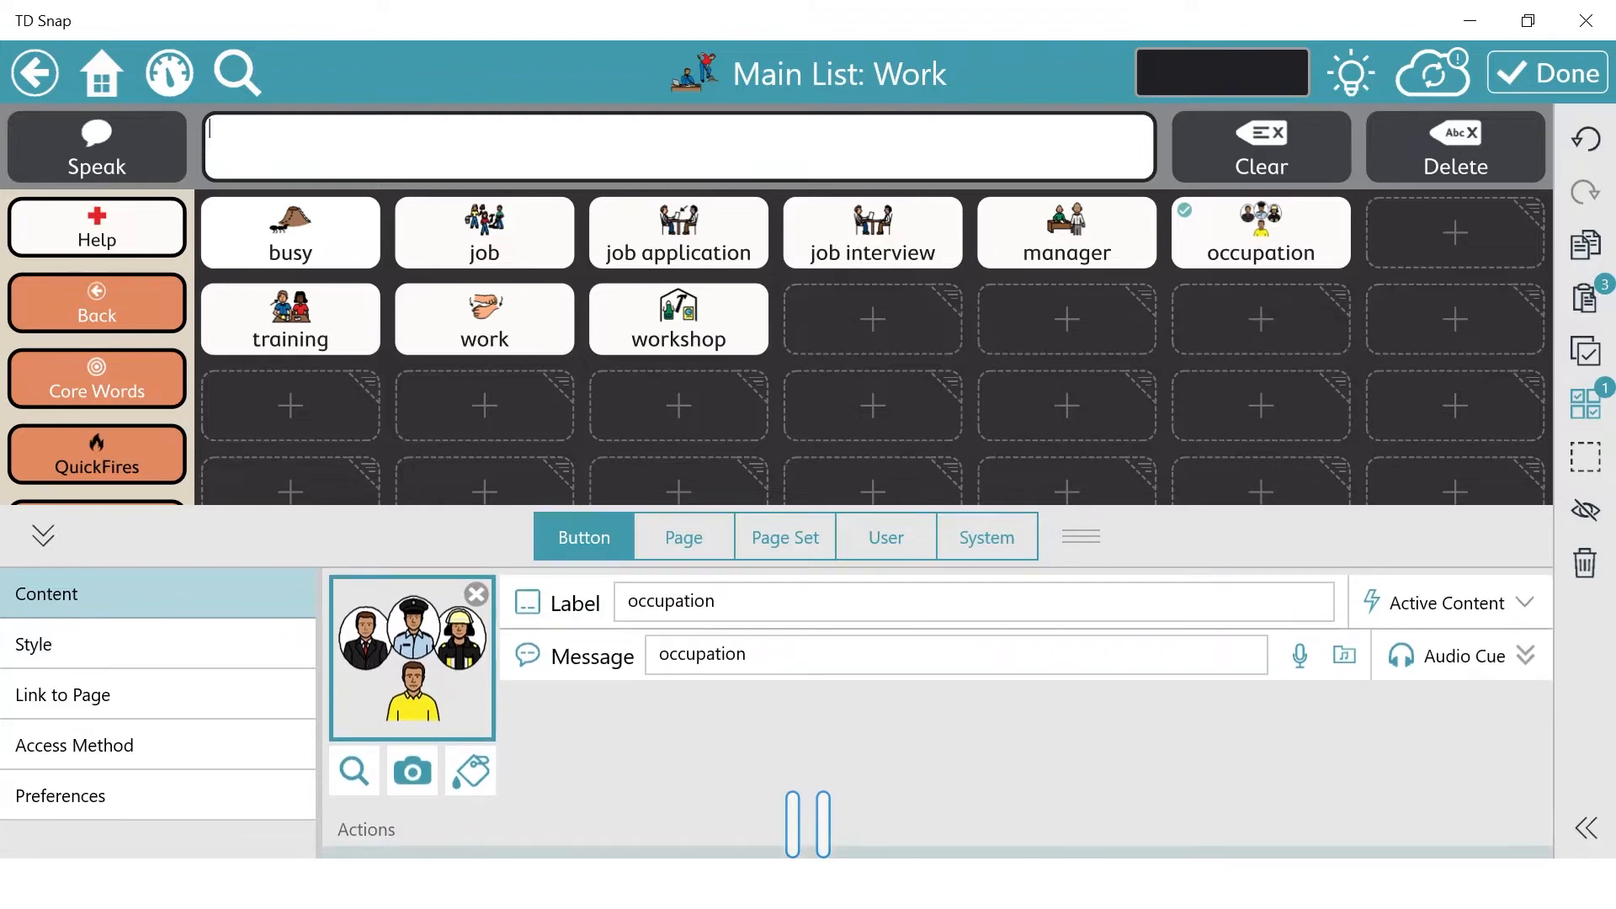
# Step: Change the occupation button's message to "I like my occupation", keeping its label
pyautogui.click(585, 536)
pyautogui.click(529, 601)
pyautogui.click(527, 654)
pyautogui.click(841, 654)
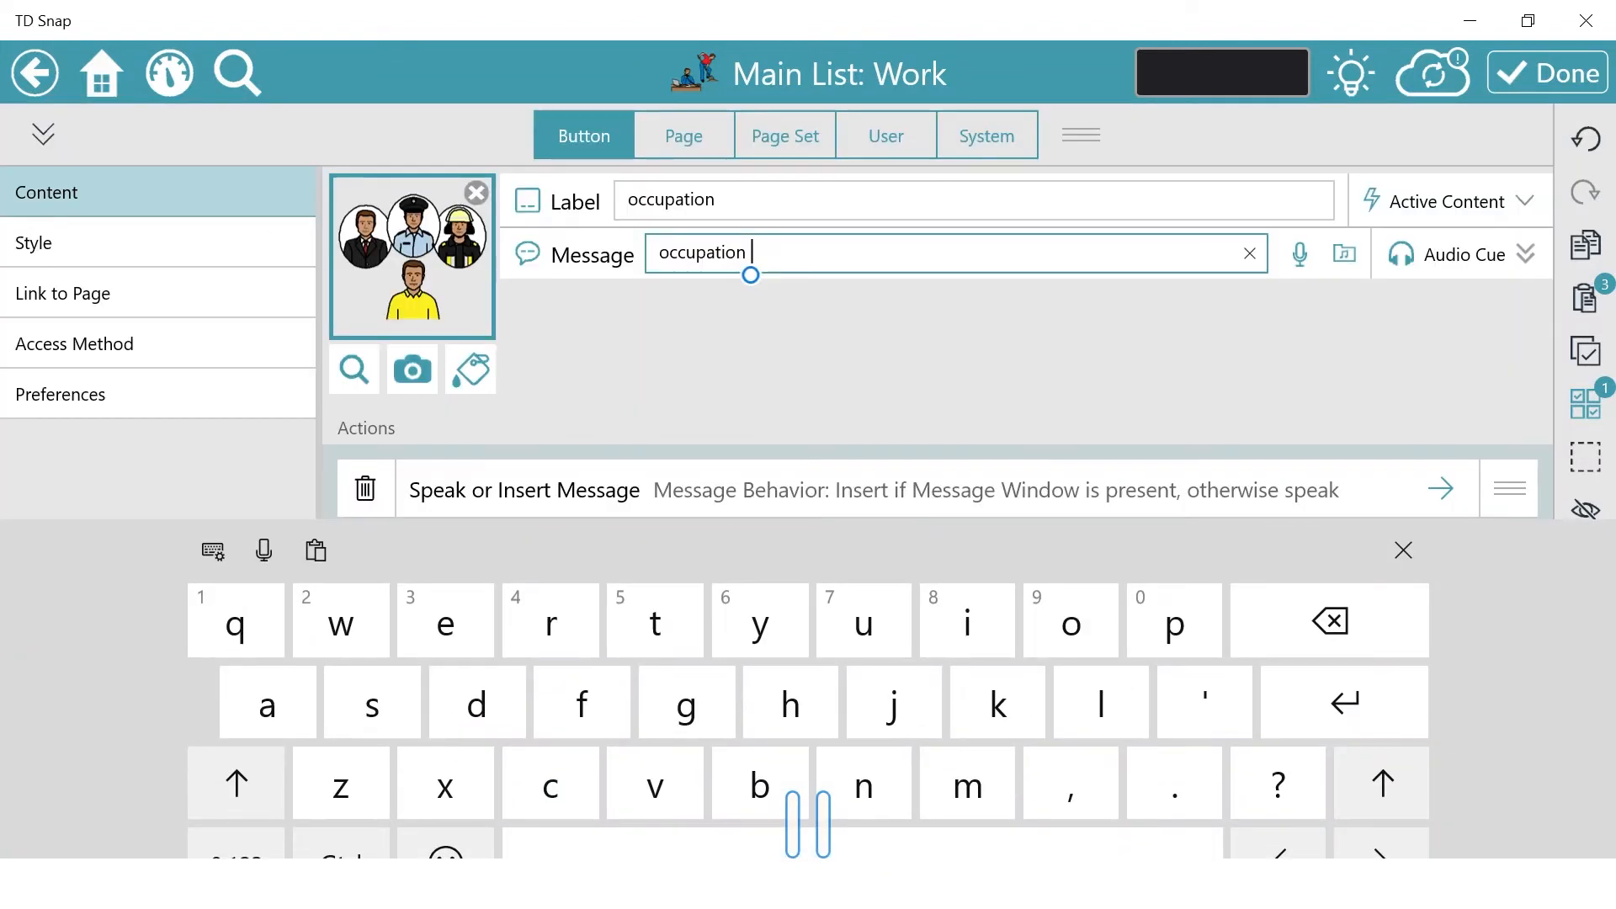
pyautogui.click(660, 253)
pyautogui.write('I li')
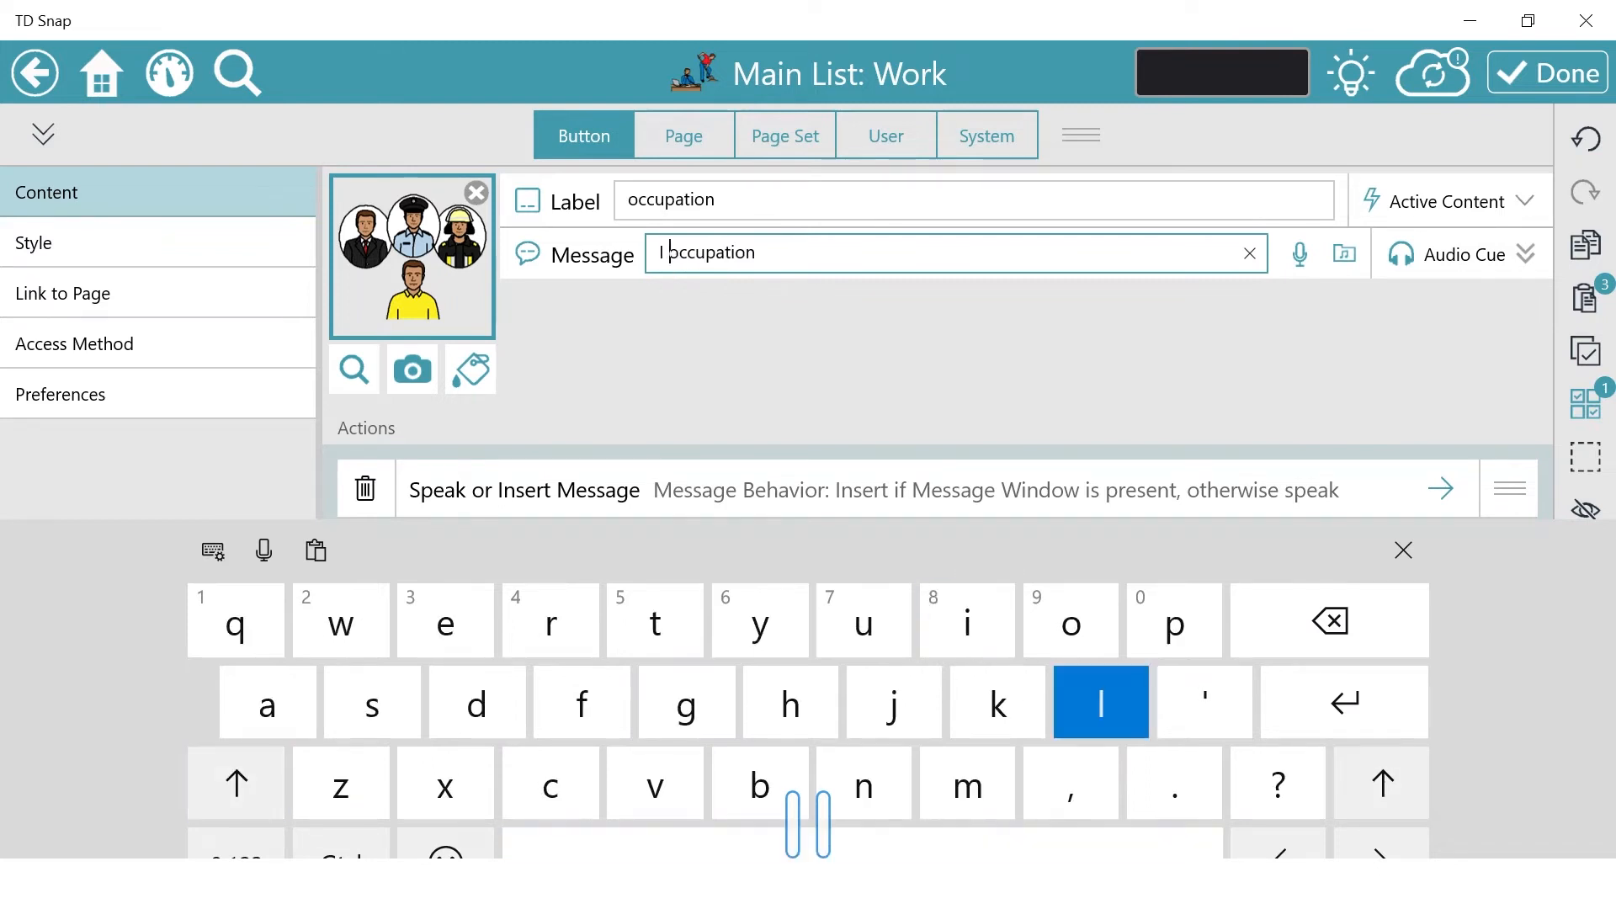
pyautogui.write('ke my')
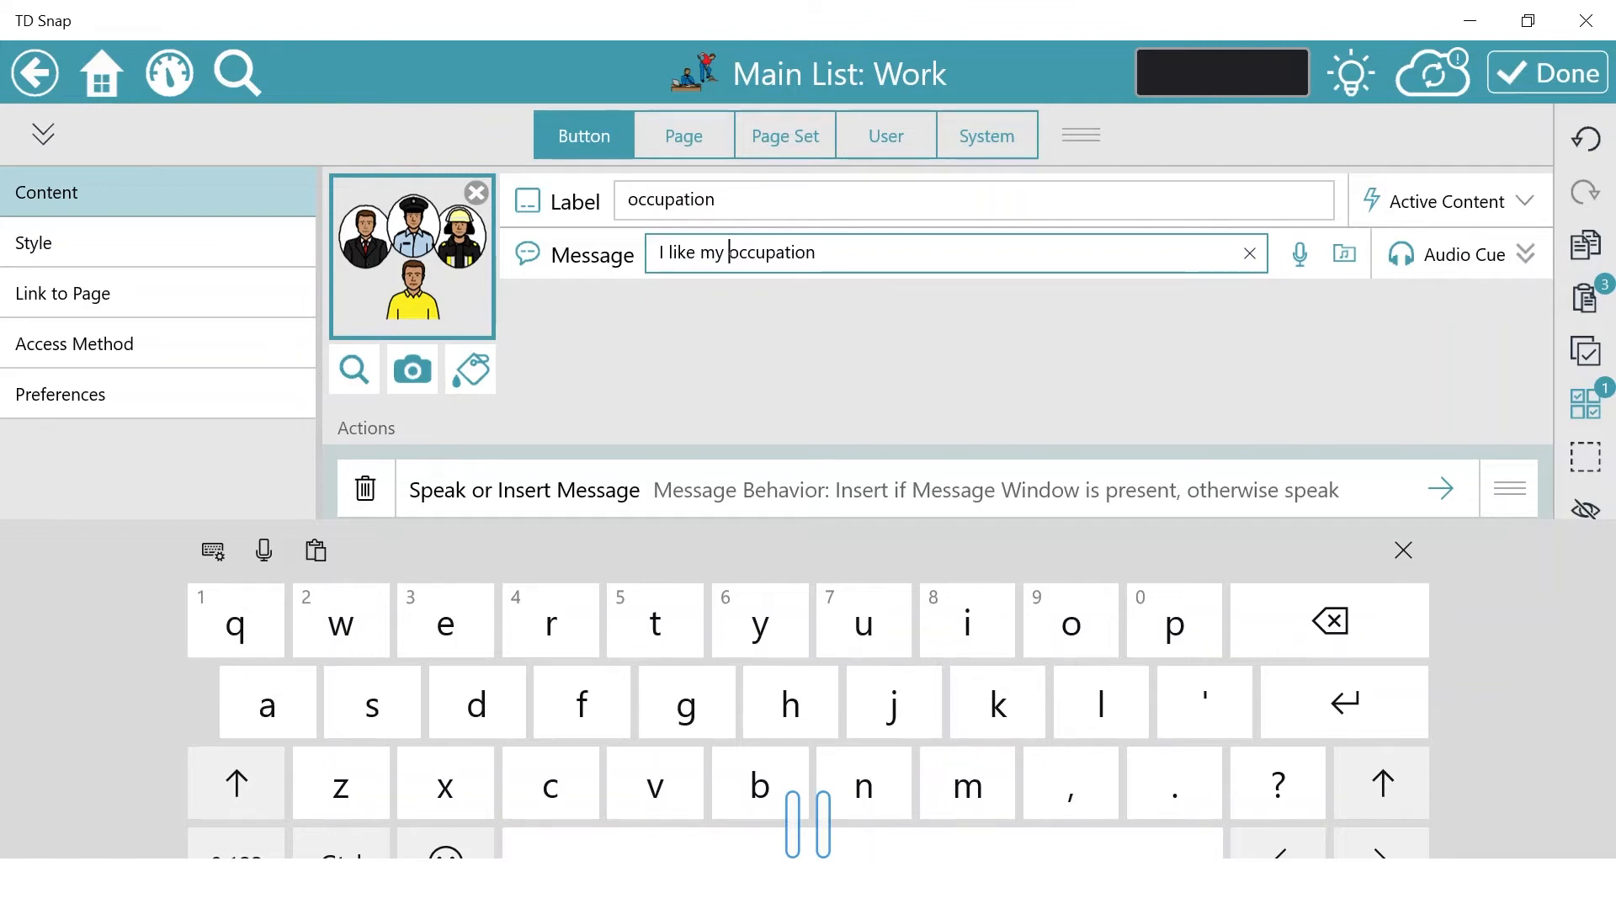
pyautogui.click(43, 133)
# Step: Leave editing mode and test the occupation button so its message goes into the message window
pyautogui.click(1261, 231)
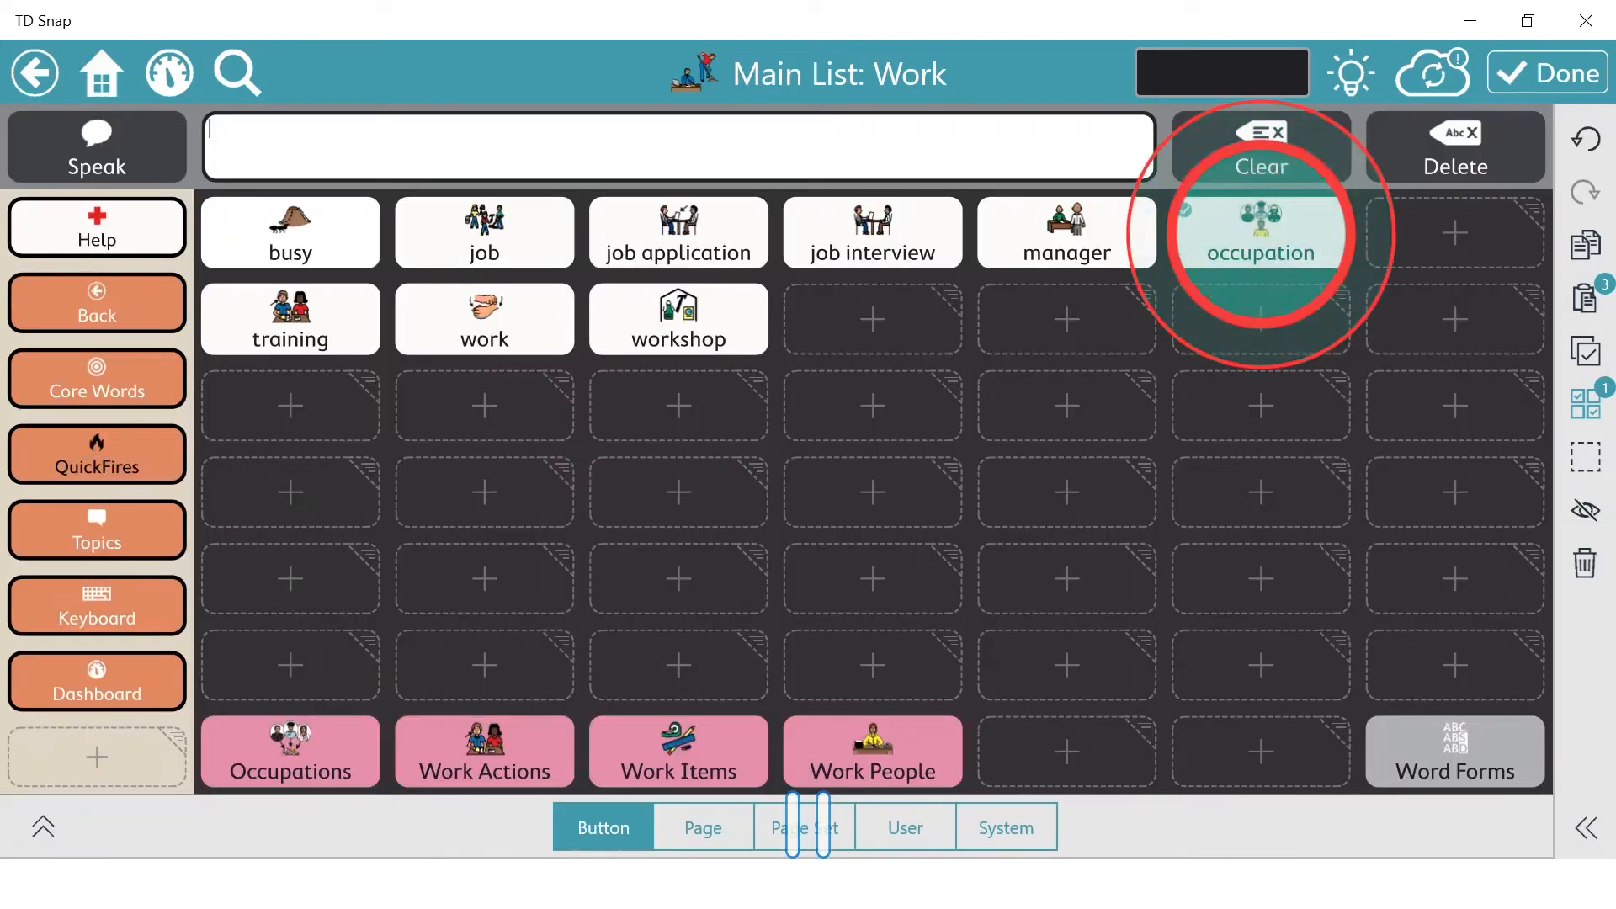
pyautogui.click(1547, 74)
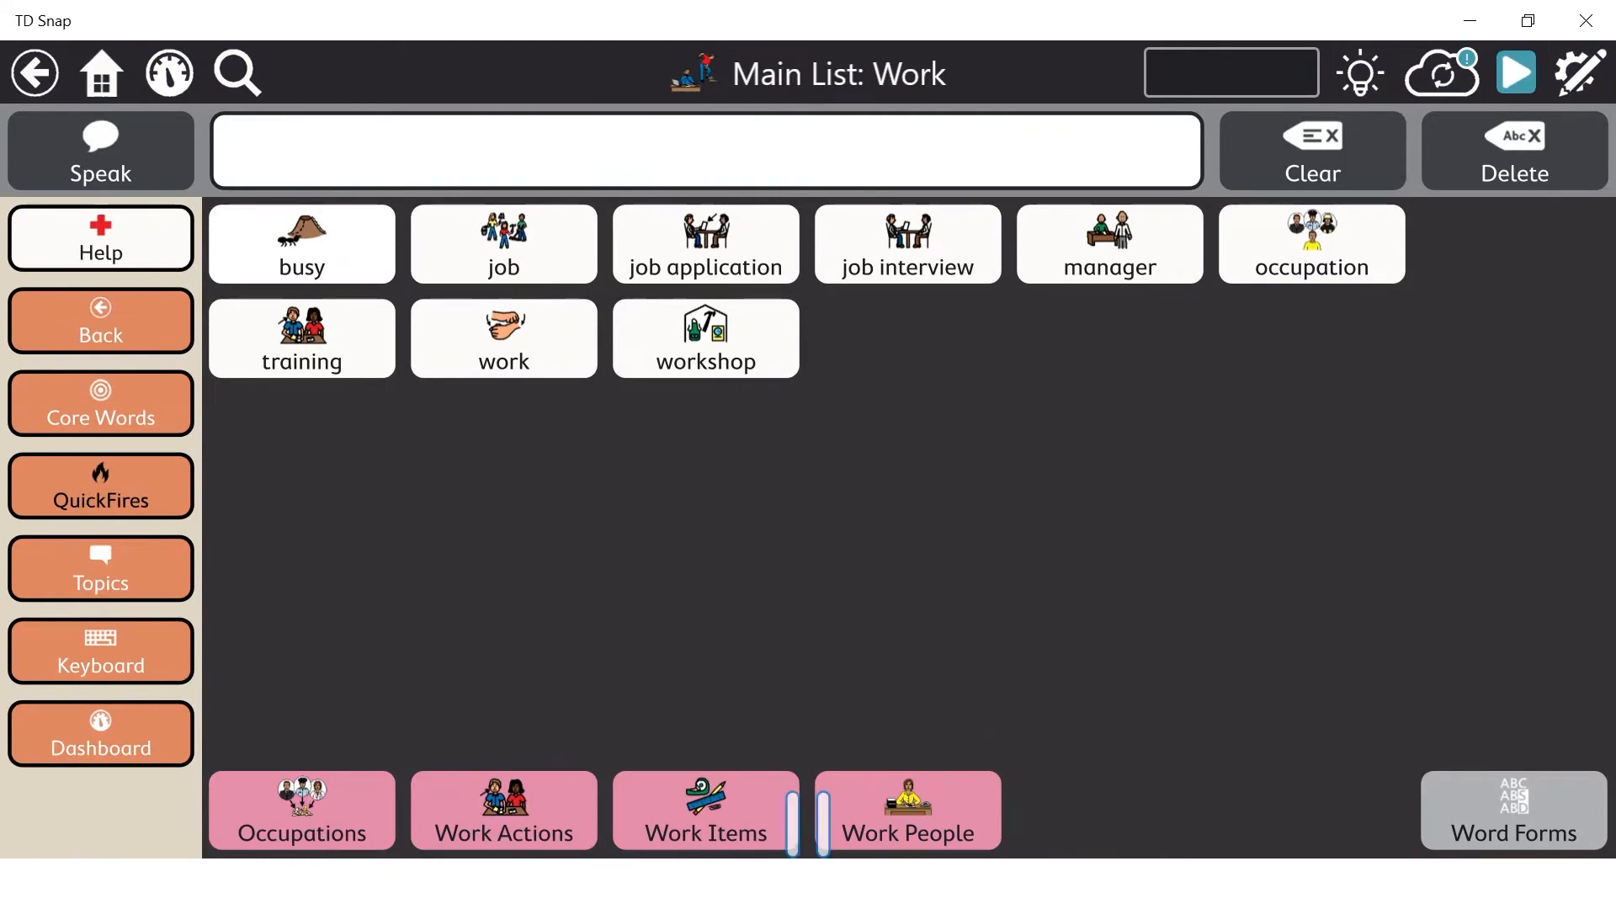
pyautogui.click(1311, 244)
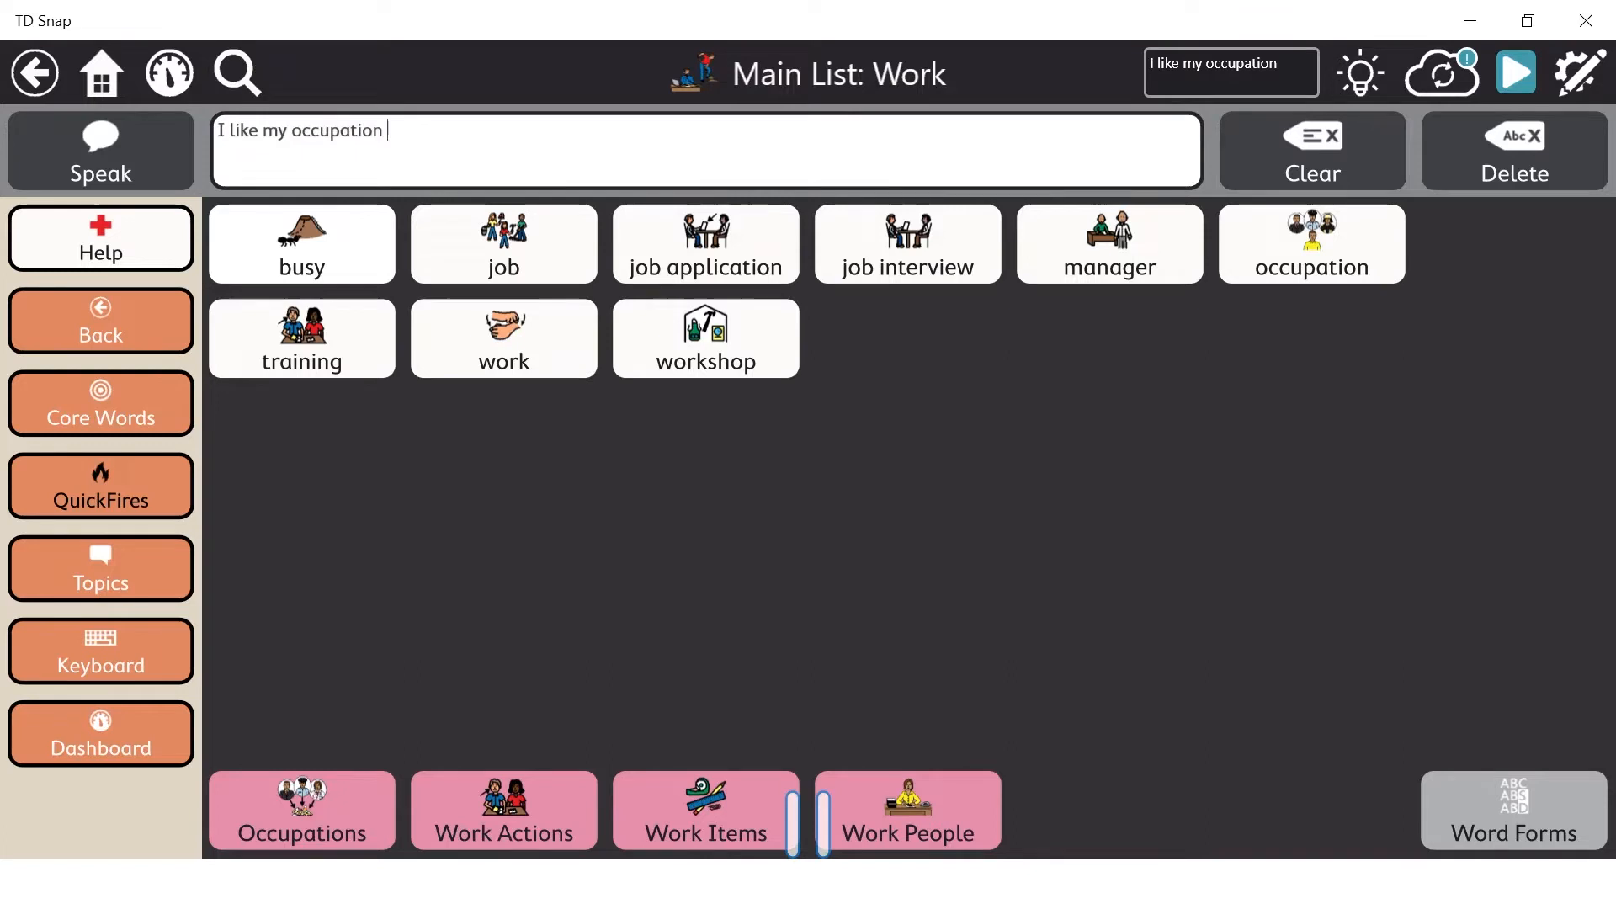
# Step: Return to editing and restore the occupation button's message to just "occupation"
pyautogui.click(1581, 73)
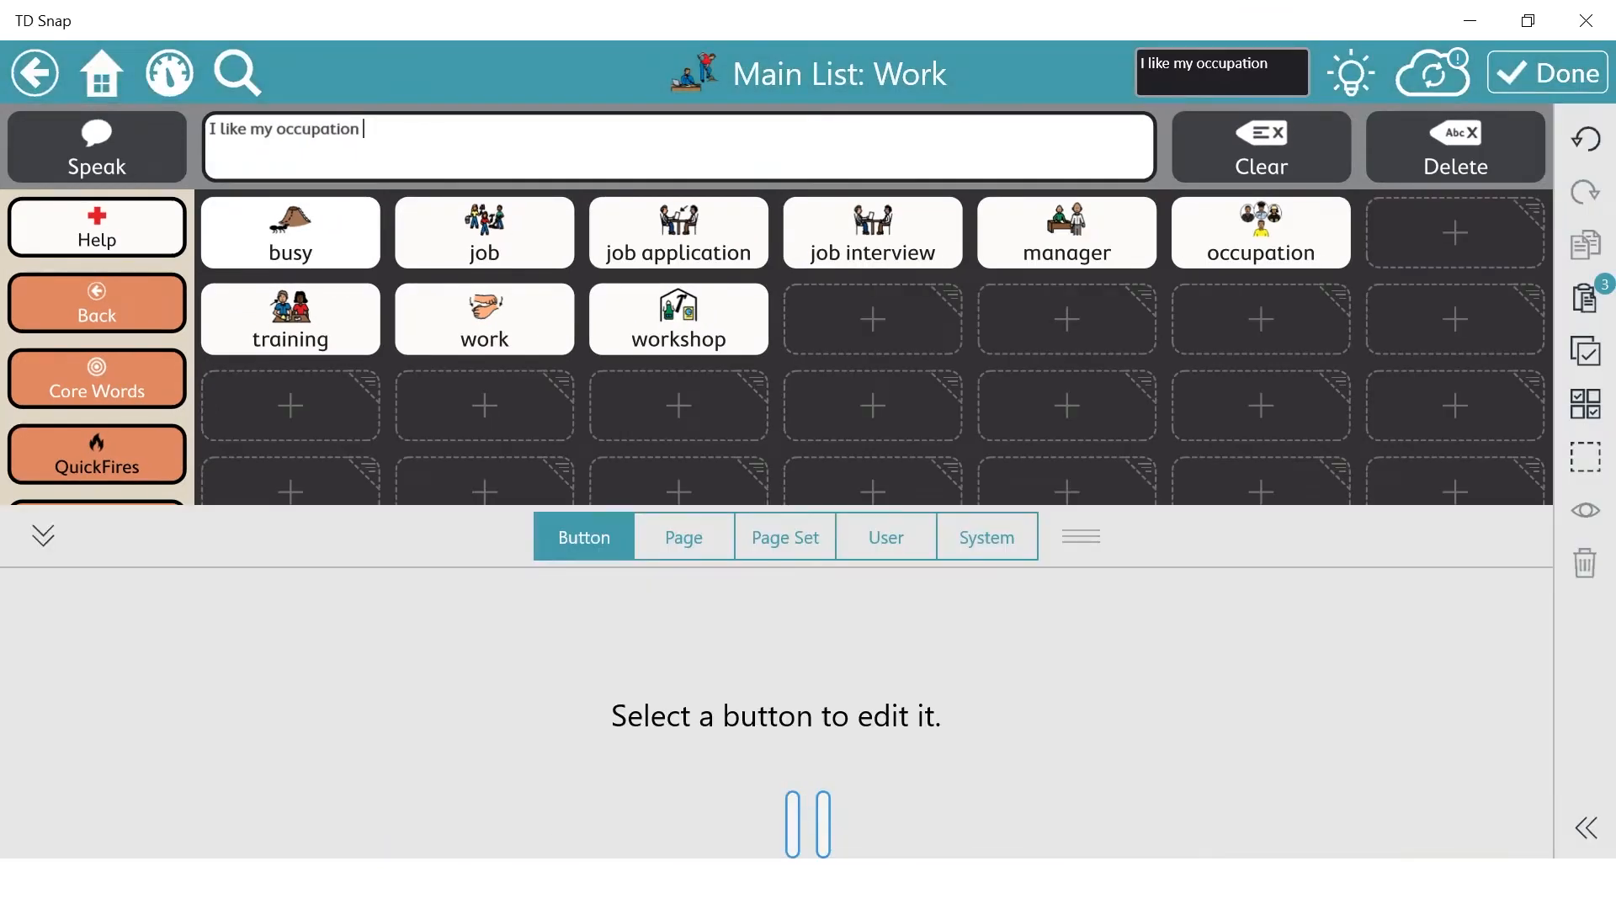
pyautogui.click(1261, 233)
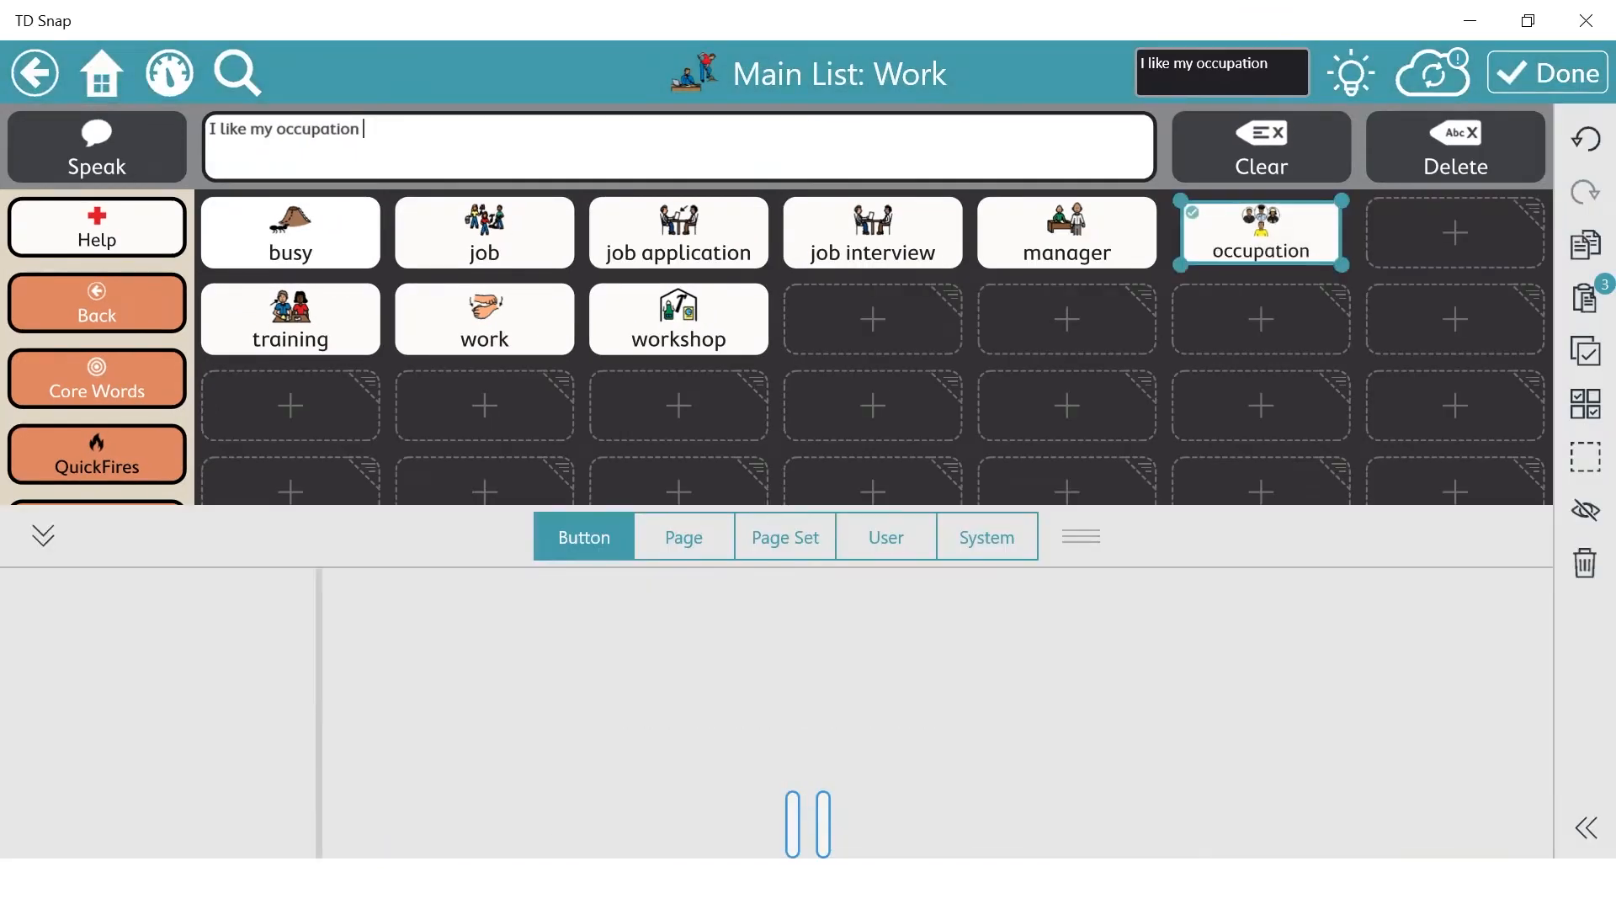
pyautogui.click(956, 655)
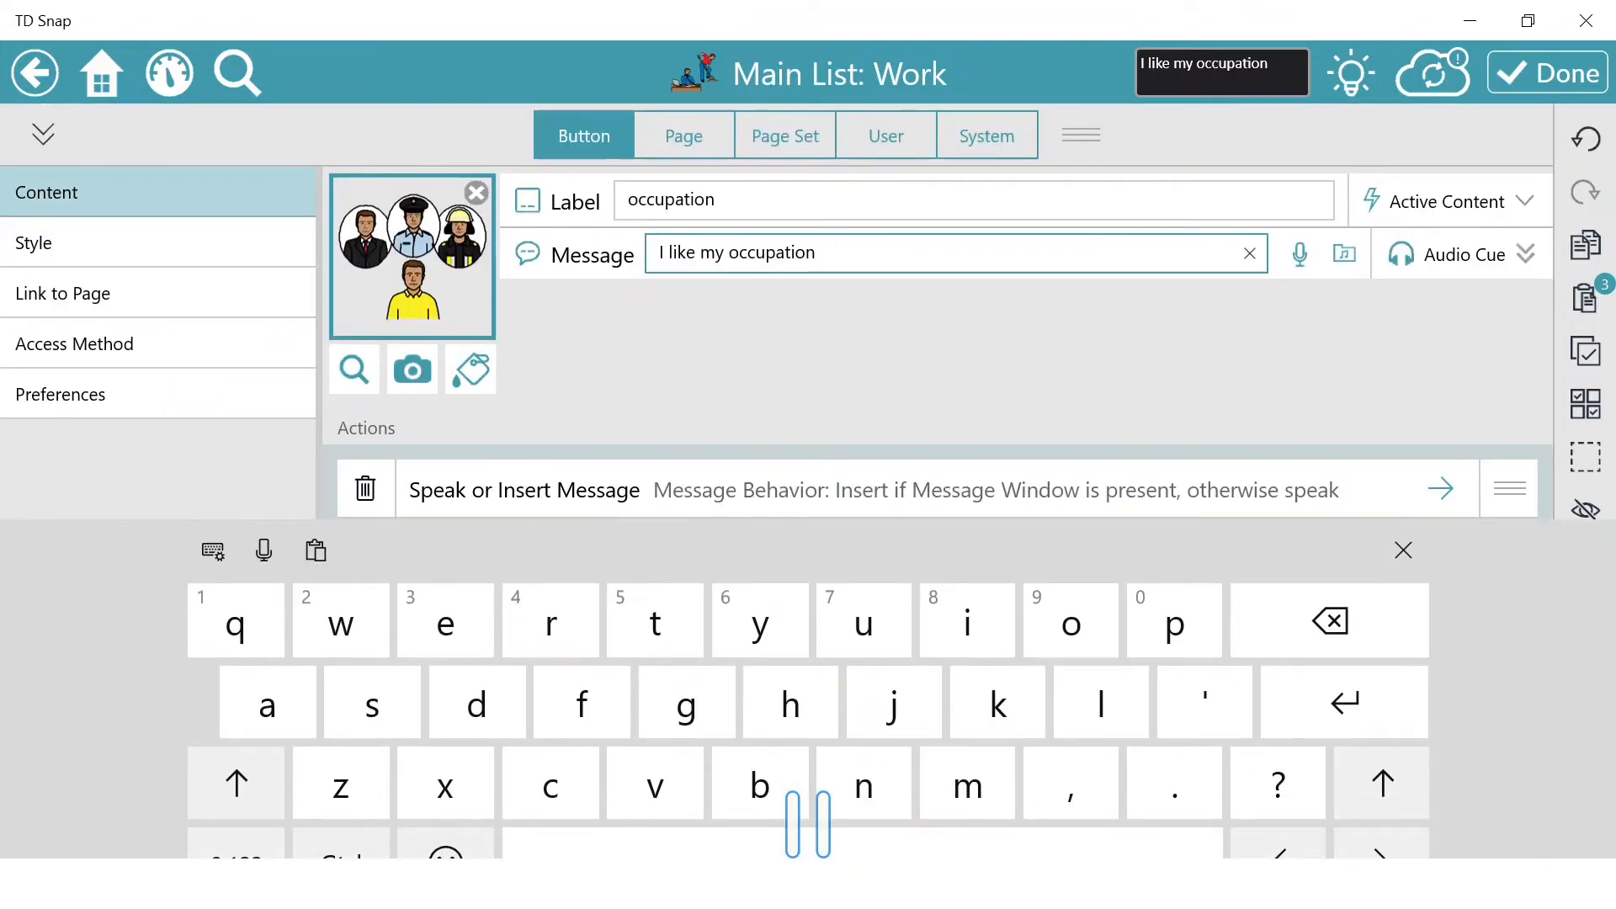
pyautogui.click(728, 252)
pyautogui.click(1330, 622)
pyautogui.press('BackSpace')
pyautogui.press('BackSpace')
pyautogui.press('BackSpace')
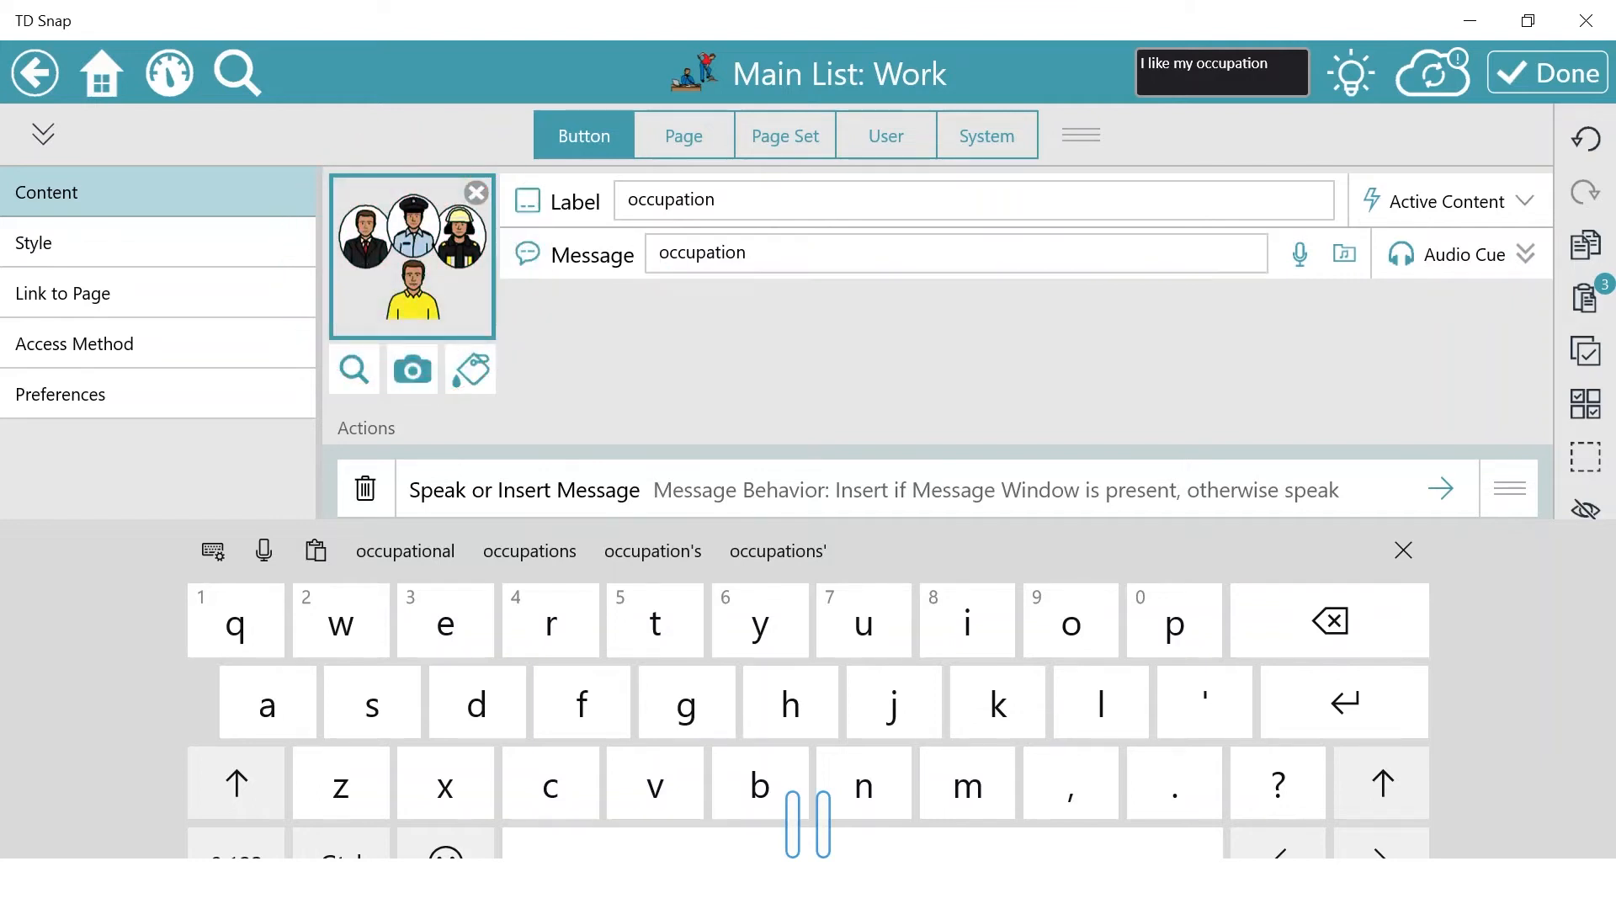
pyautogui.click(43, 134)
pyautogui.click(43, 827)
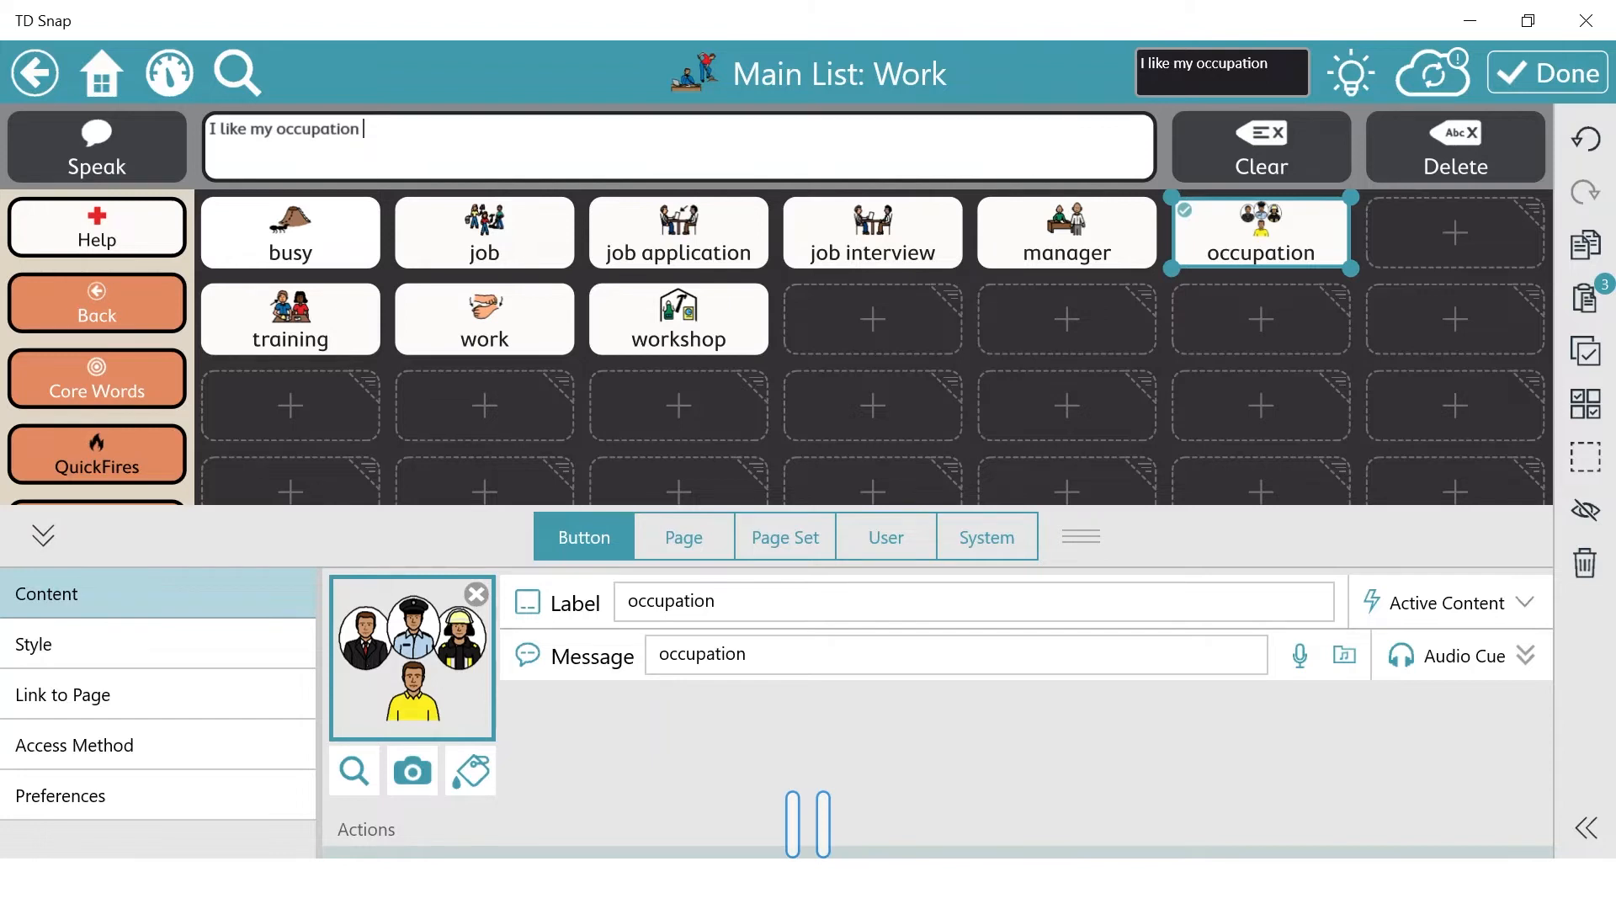
# Step: Search the symbol library for "job" from the occupation button's picture, and cancel without choosing a symbol
pyautogui.click(411, 658)
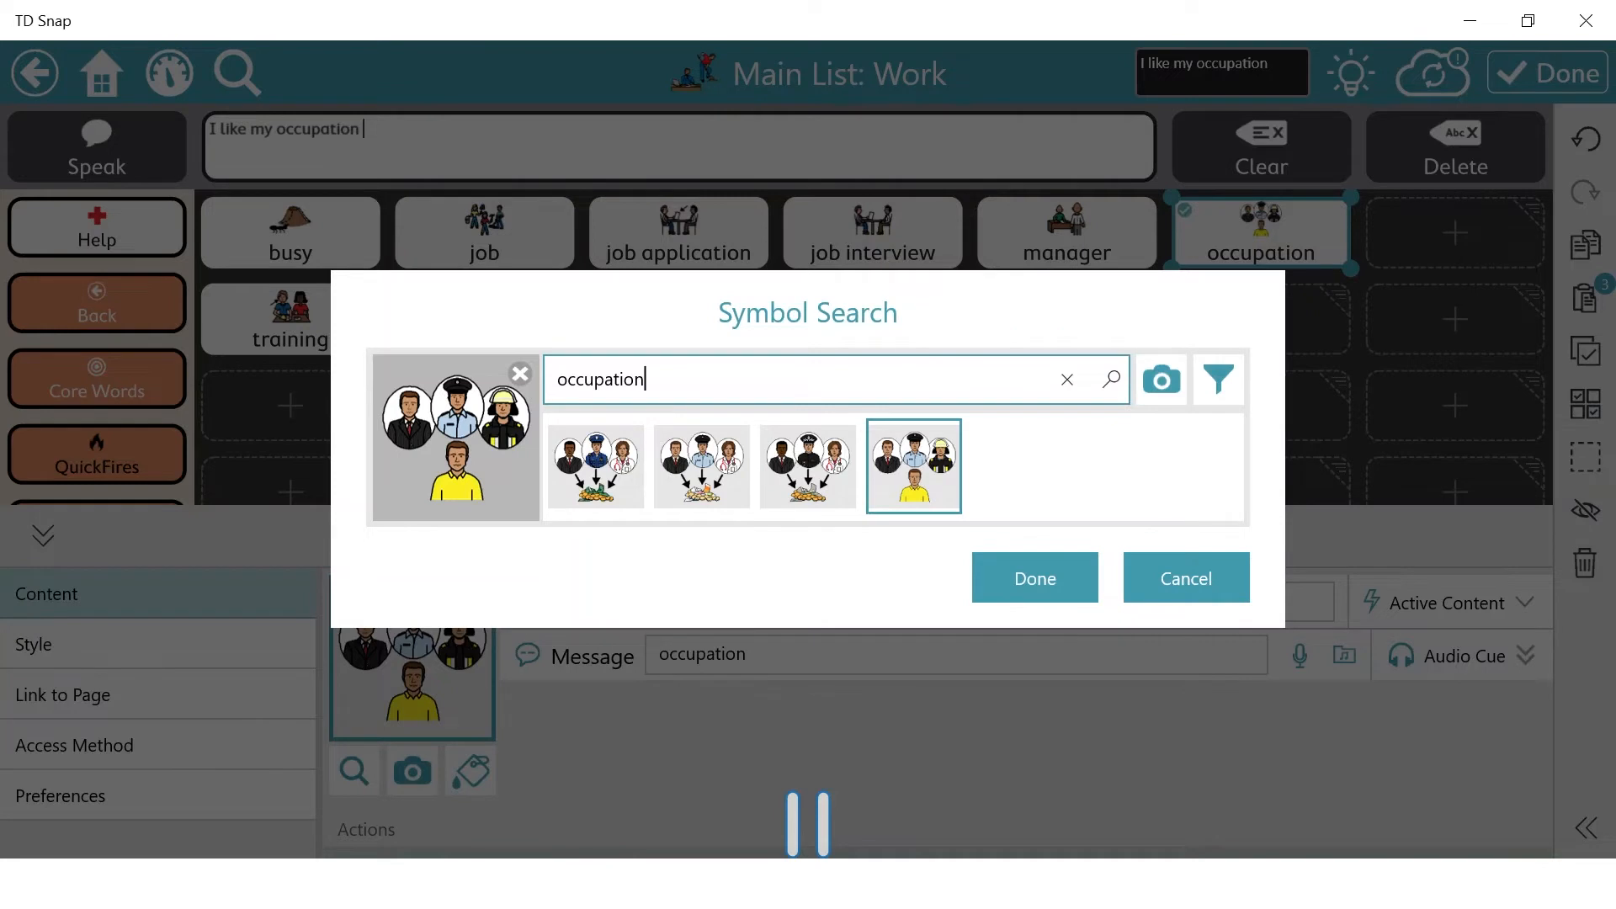
pyautogui.click(1067, 379)
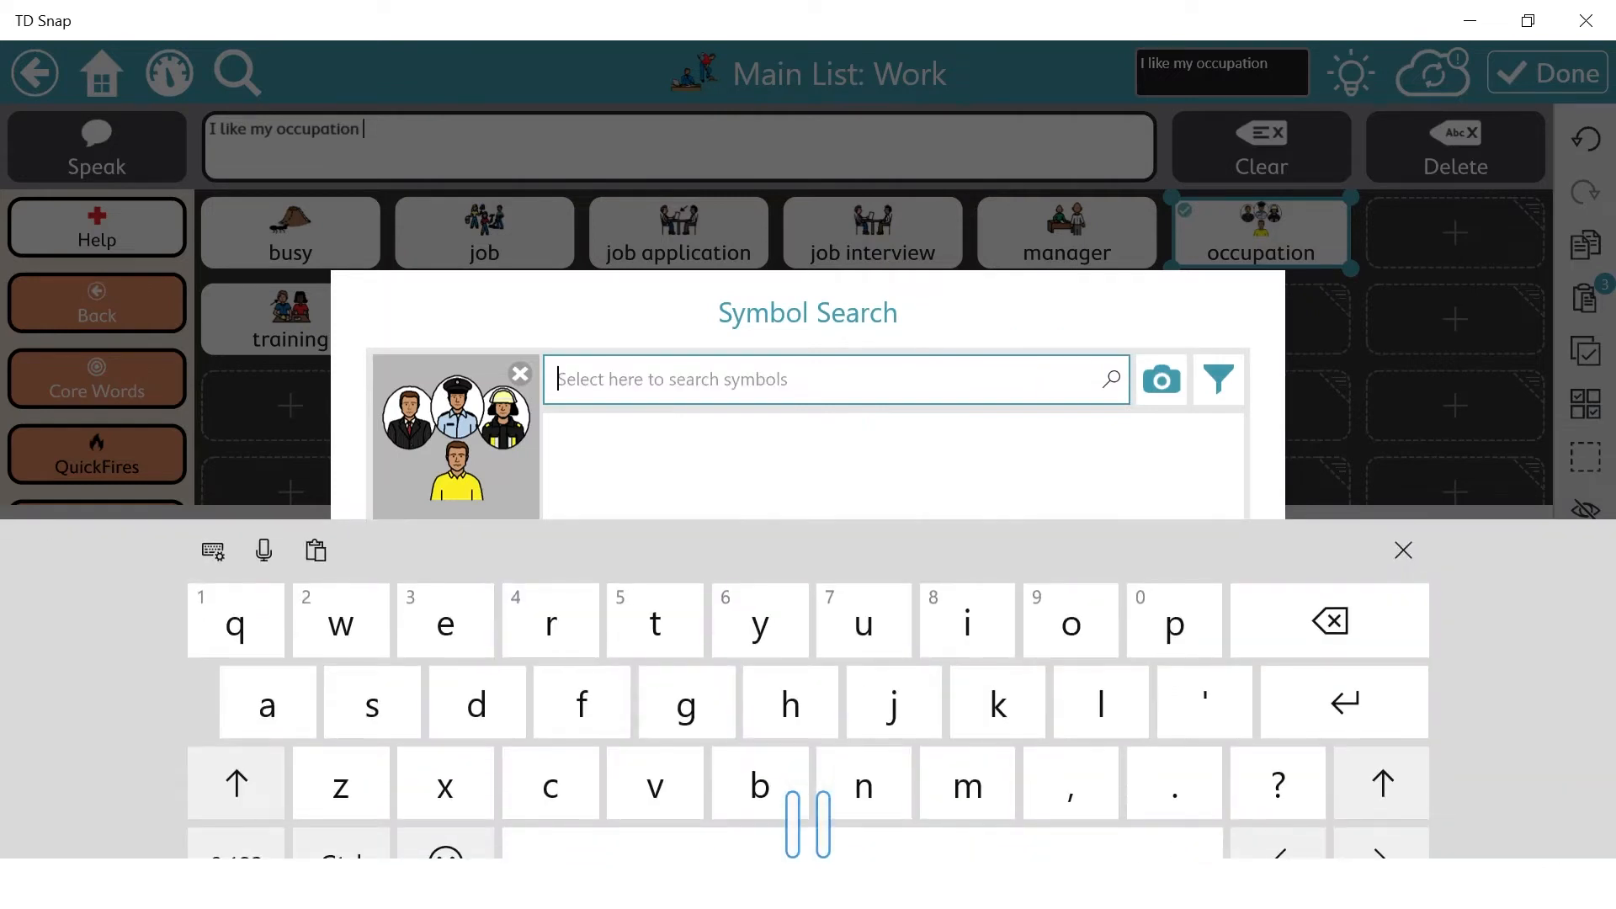
pyautogui.click(893, 702)
pyautogui.write('ob')
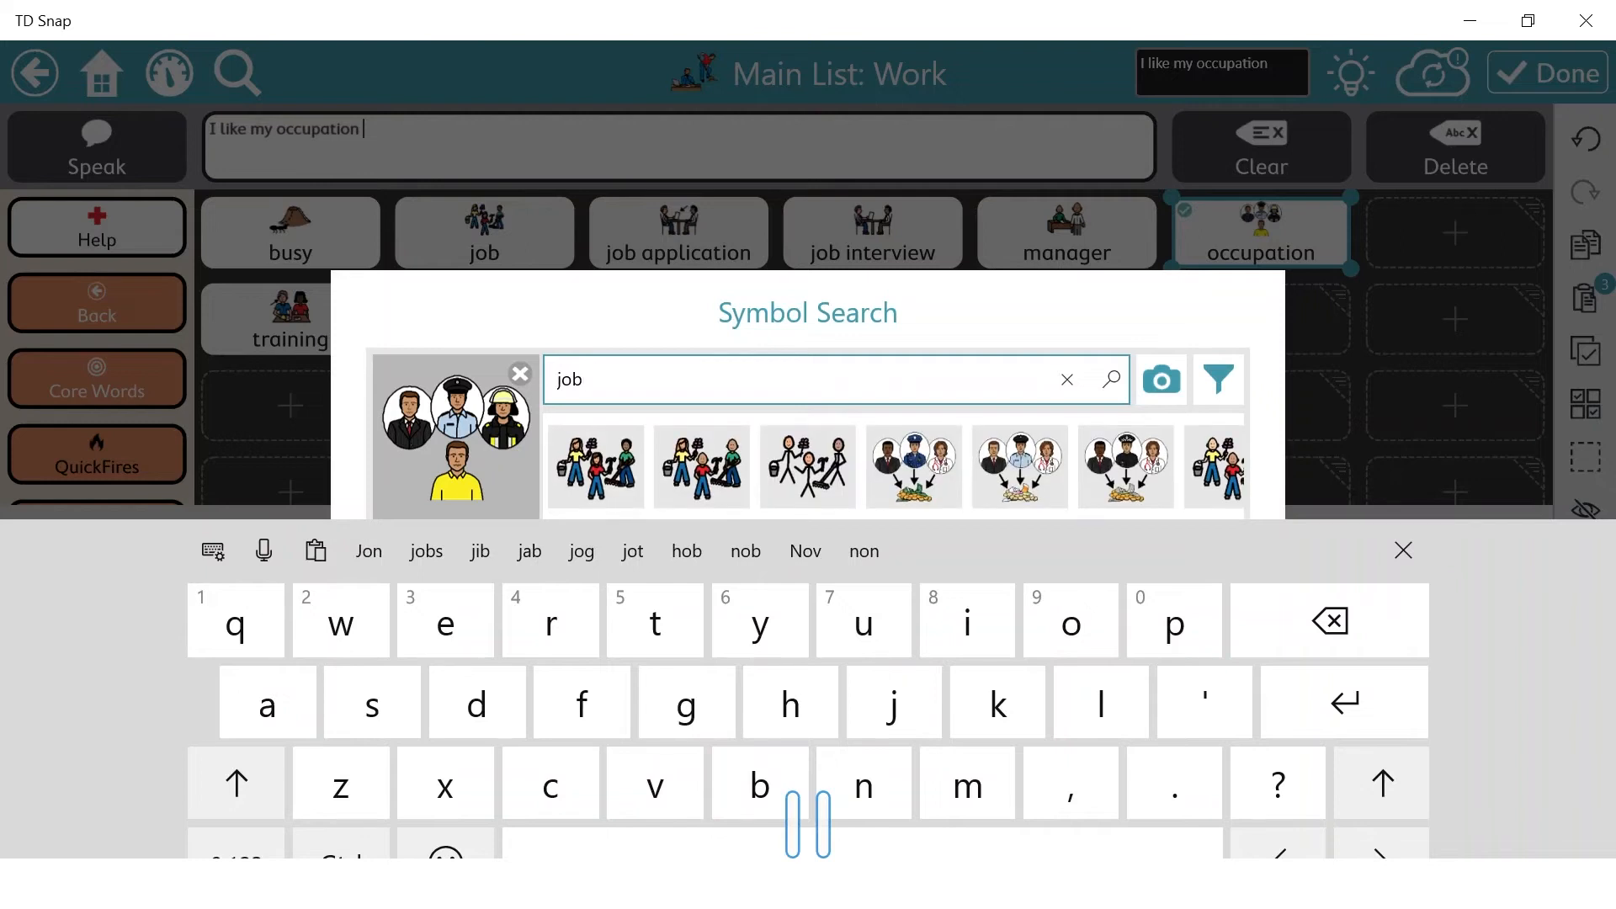
pyautogui.hscroll(8, 894, 467)
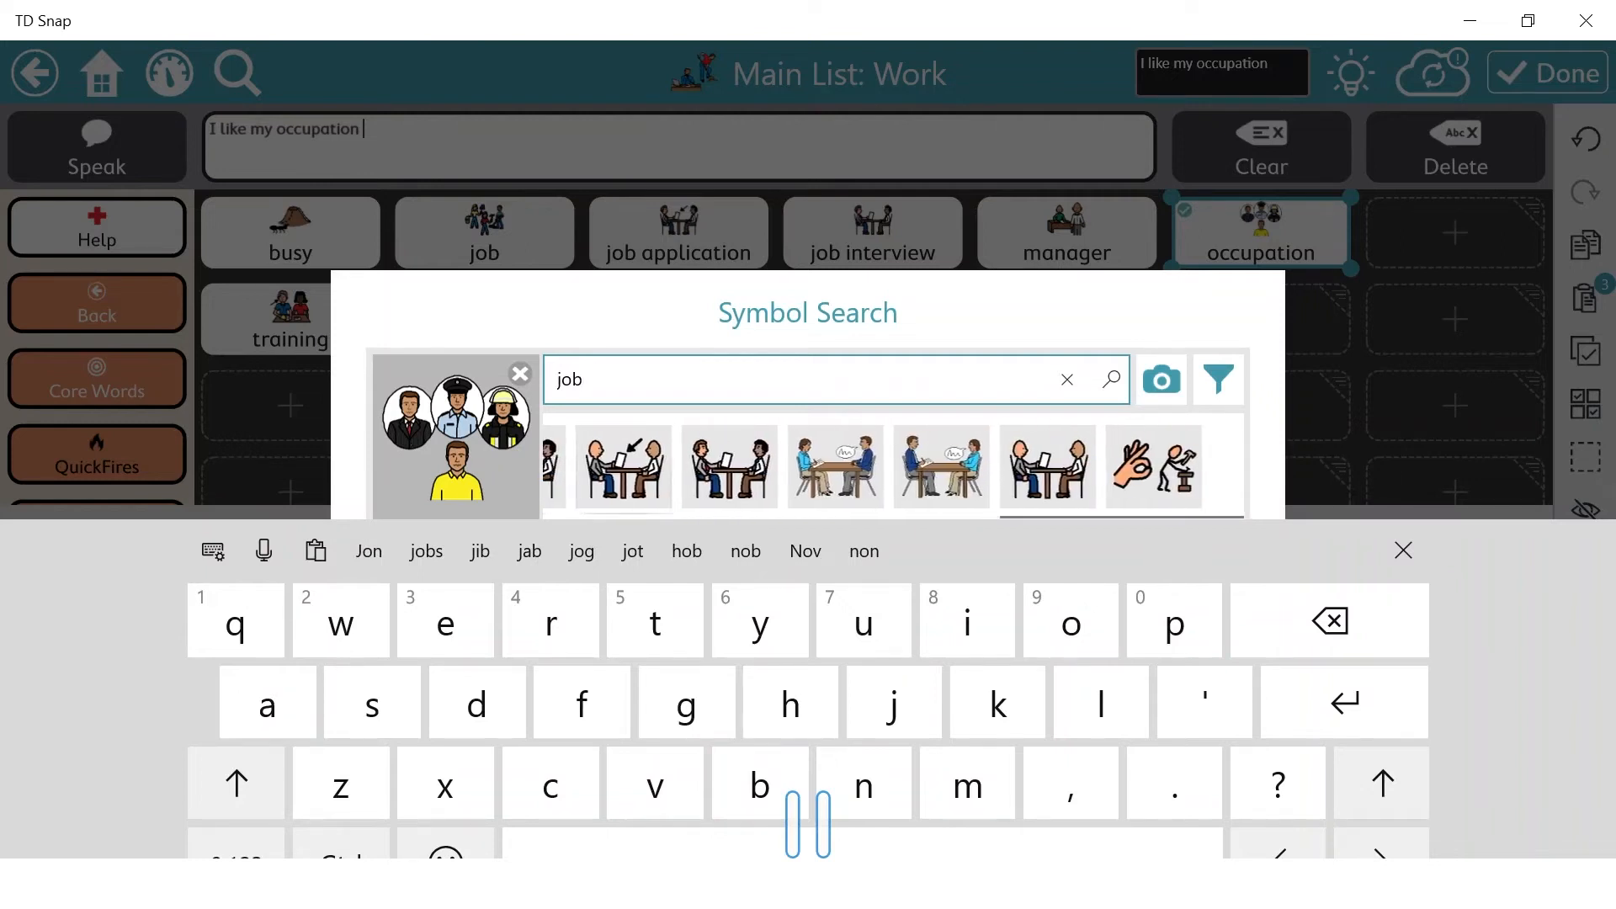
pyautogui.hscroll(-8, 894, 468)
pyautogui.click(1067, 380)
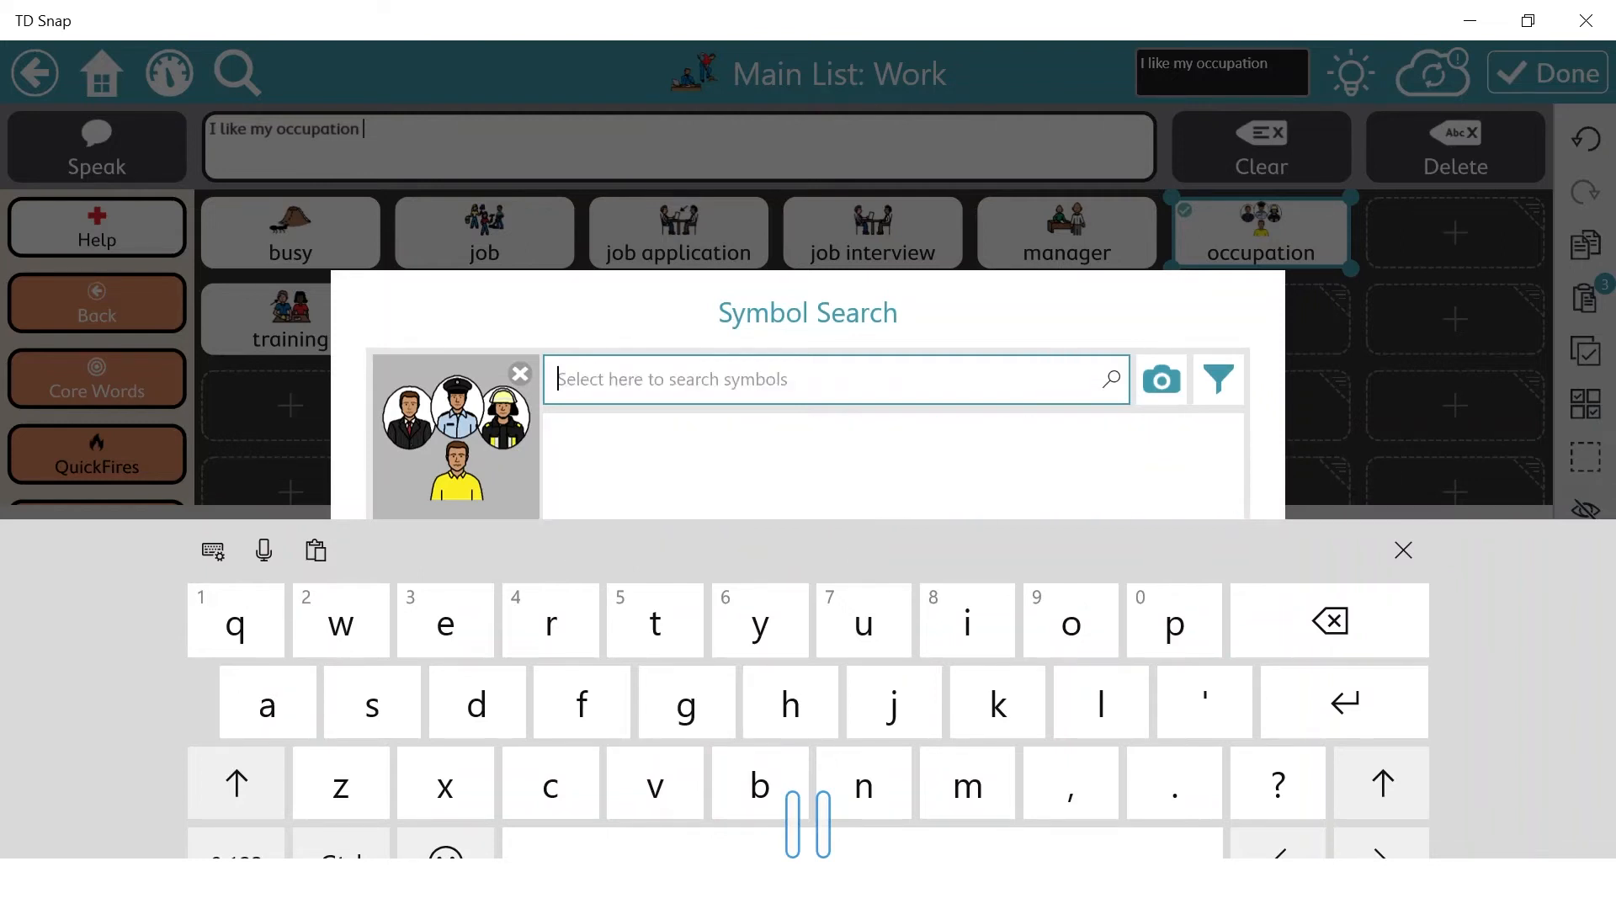
pyautogui.click(1403, 550)
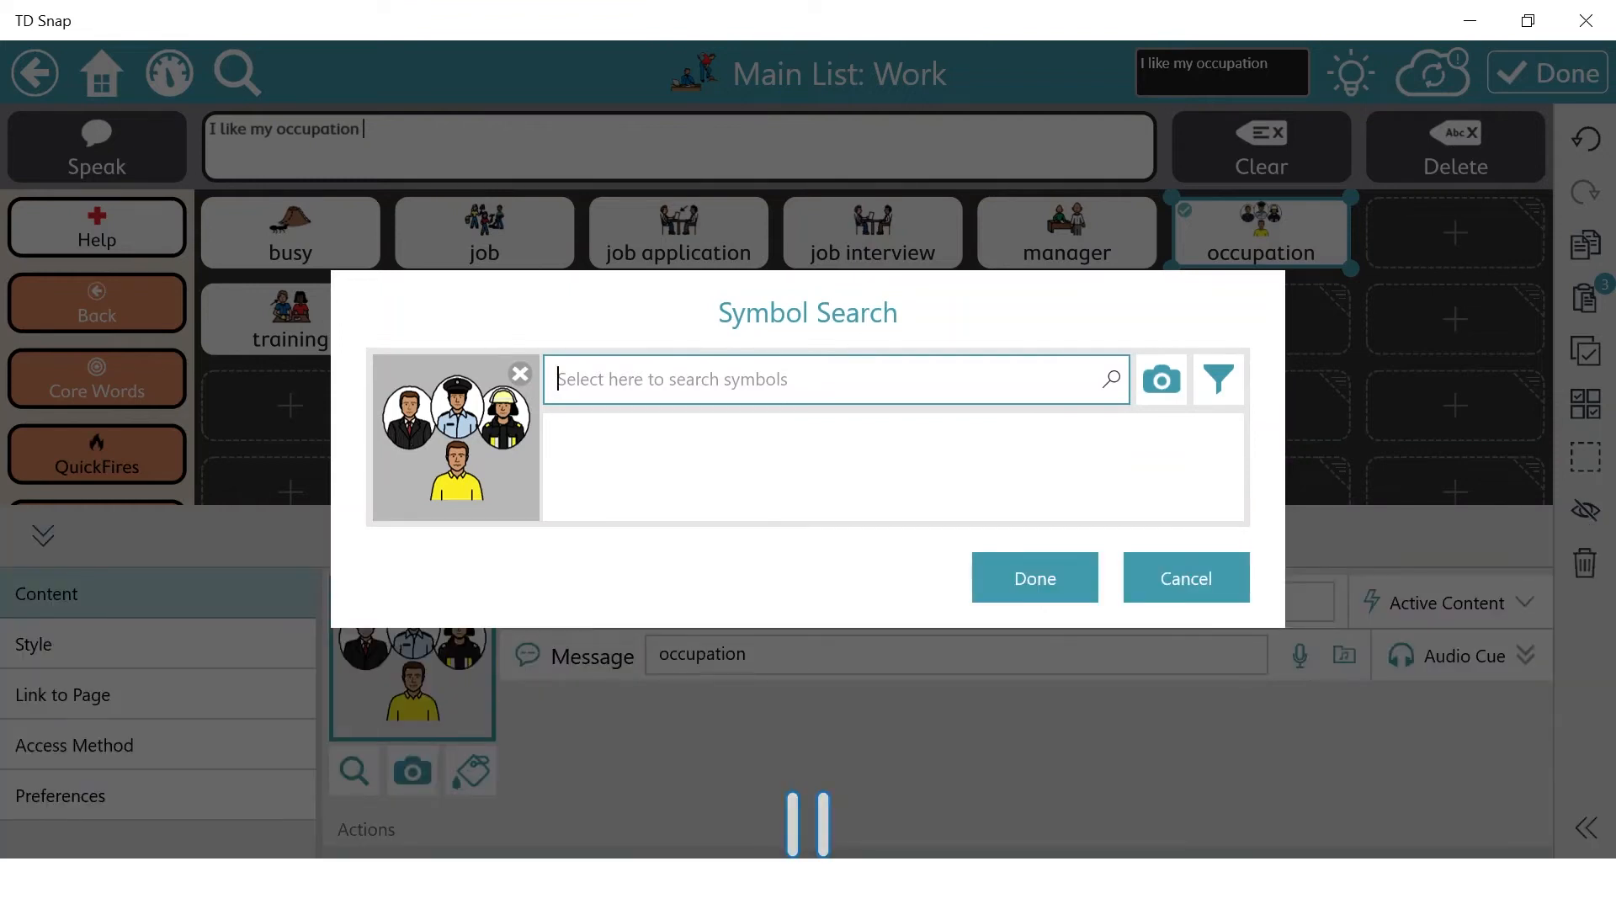
pyautogui.click(1187, 577)
# Step: View the camera and photo library options for the occupation button's picture, and dismiss them
pyautogui.click(413, 771)
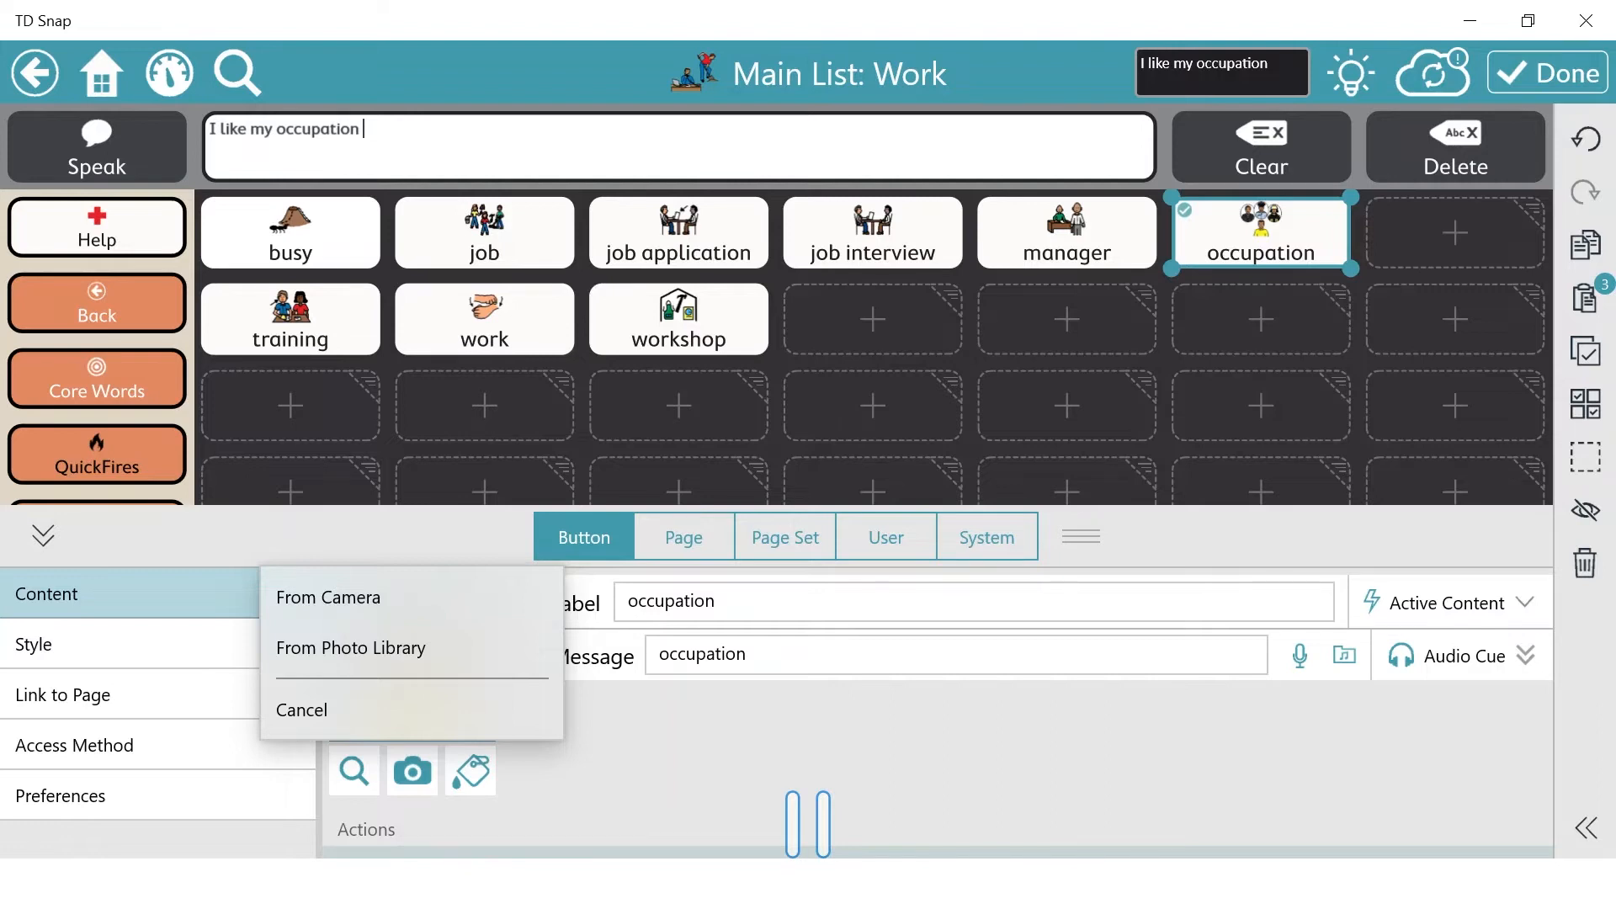
pyautogui.press('Escape')
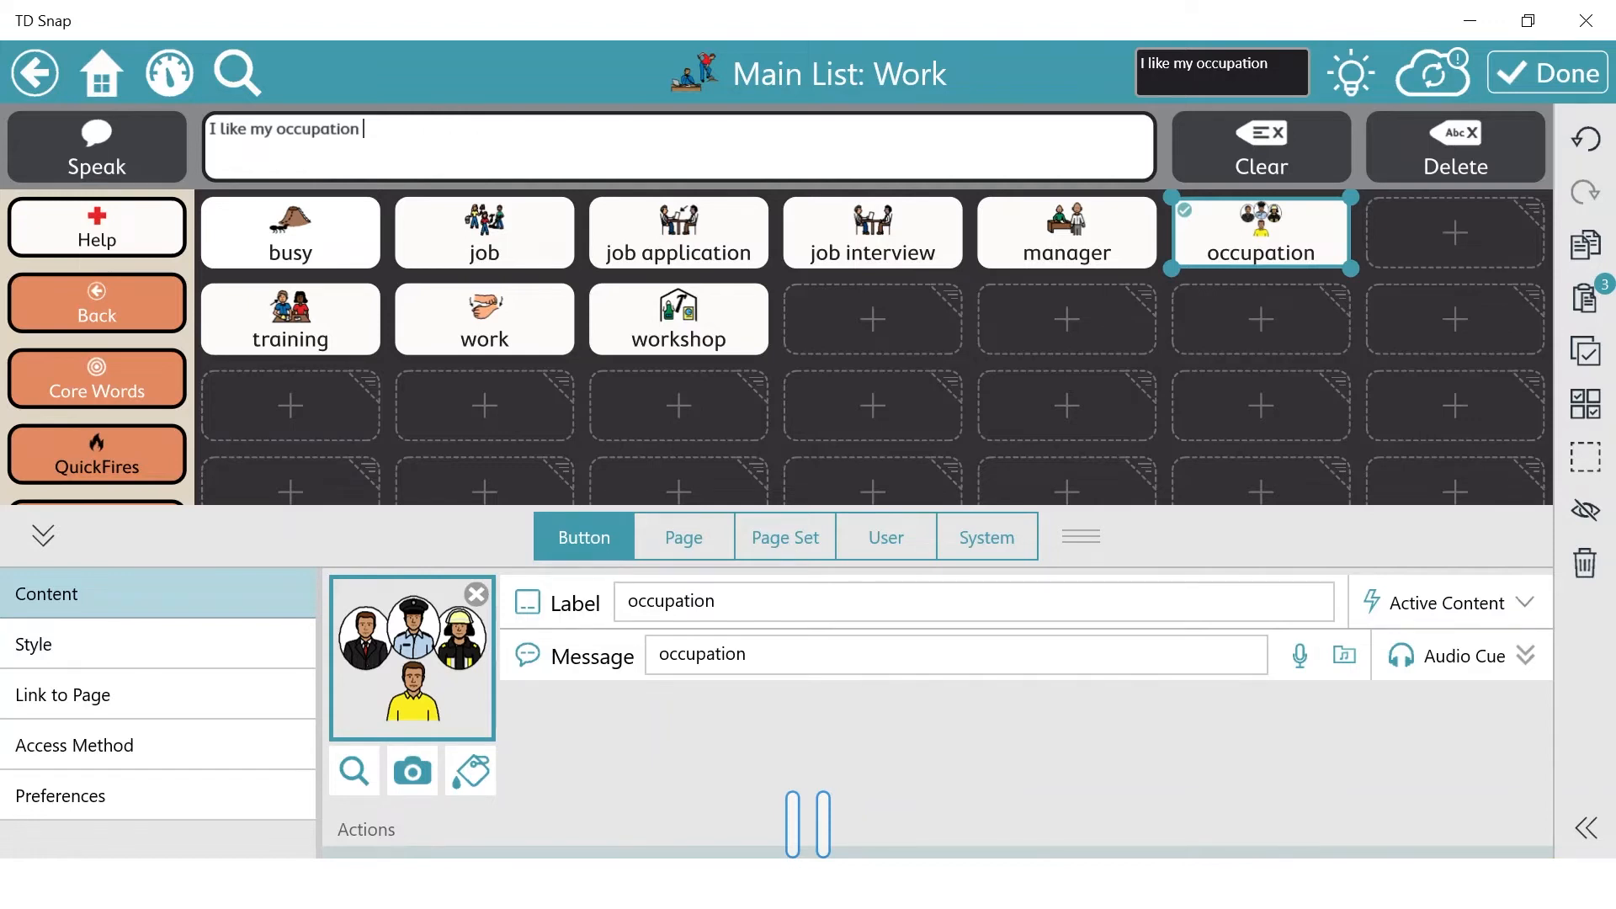
pyautogui.scroll(-2, 808, 823)
pyautogui.scroll(-1, 808, 823)
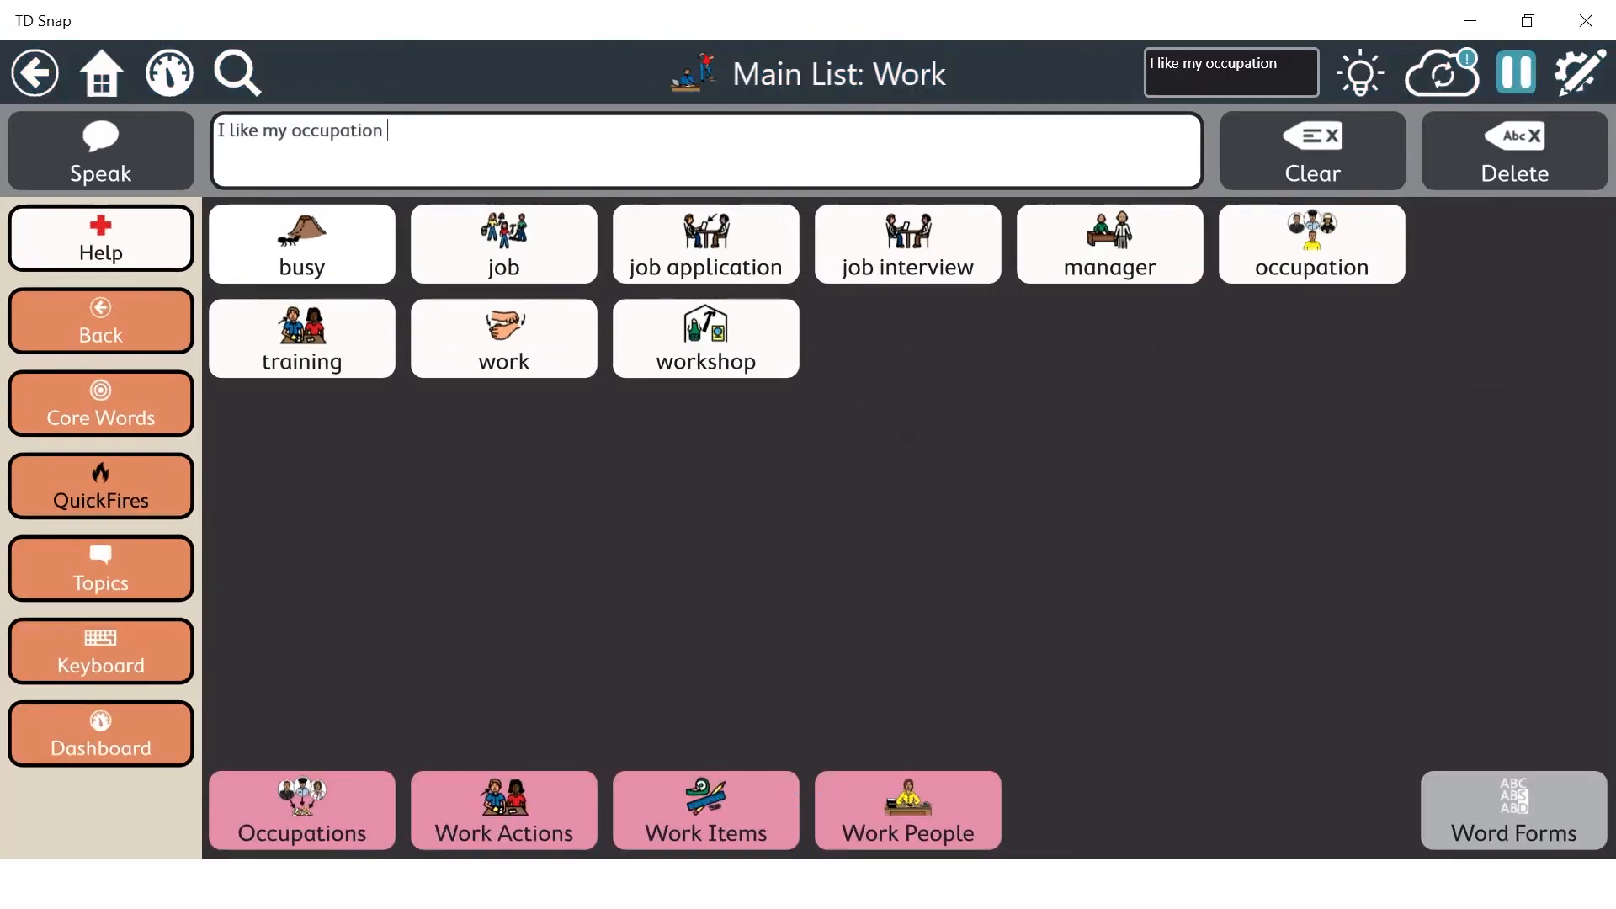
# Step: Test the occupation button so its word goes into the message window, and return to editing with that button selected
pyautogui.click(425, 132)
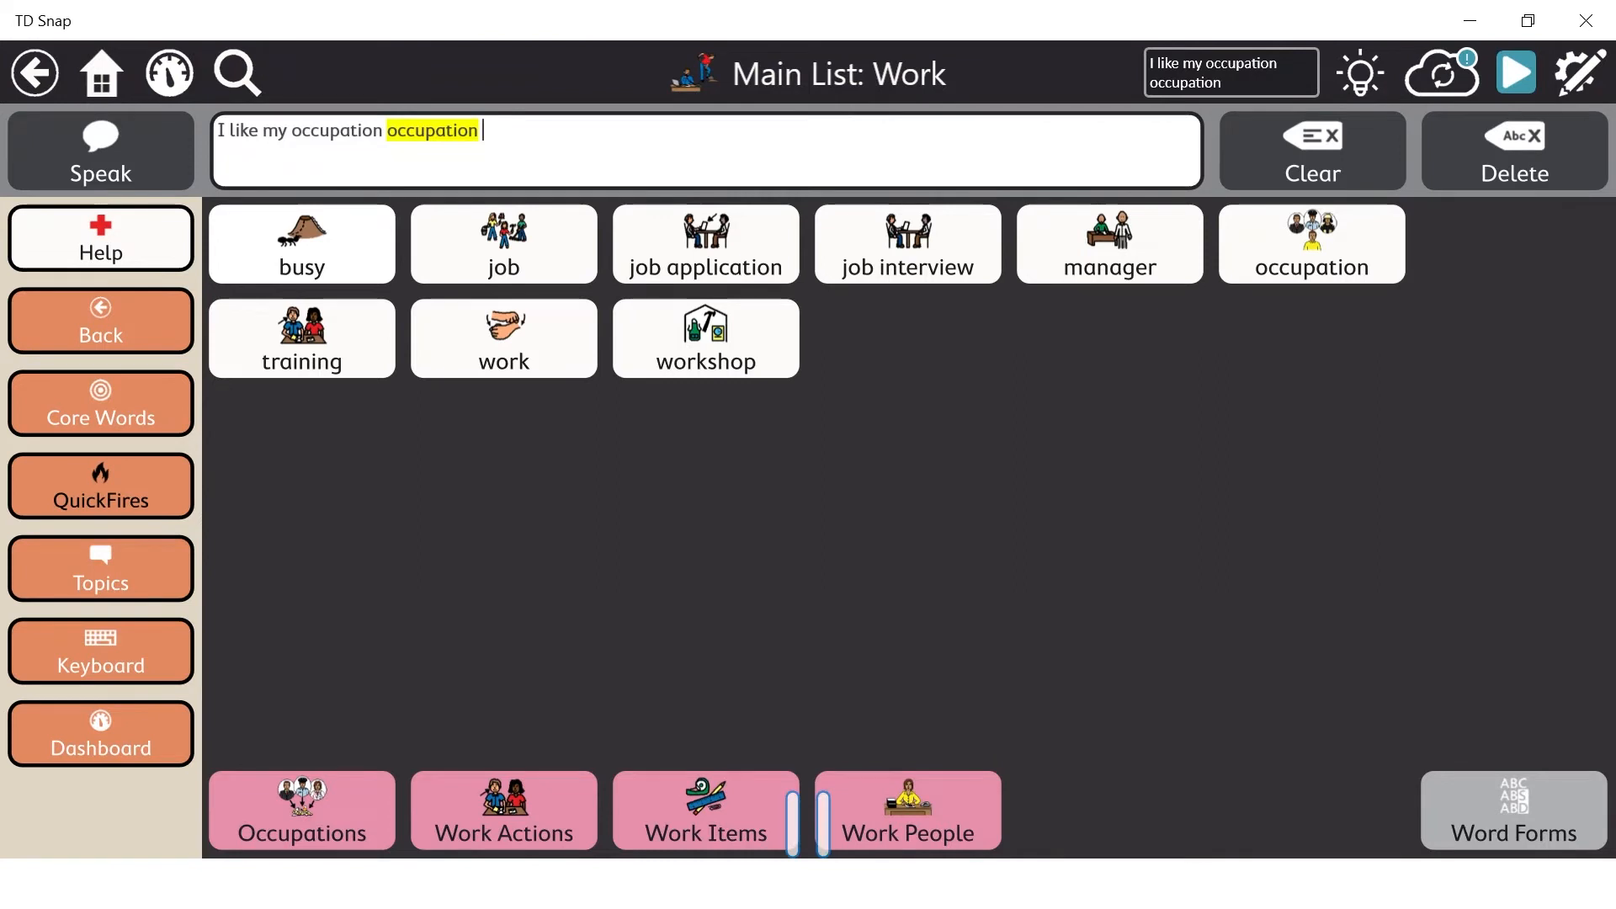
pyautogui.click(1580, 72)
pyautogui.click(1257, 232)
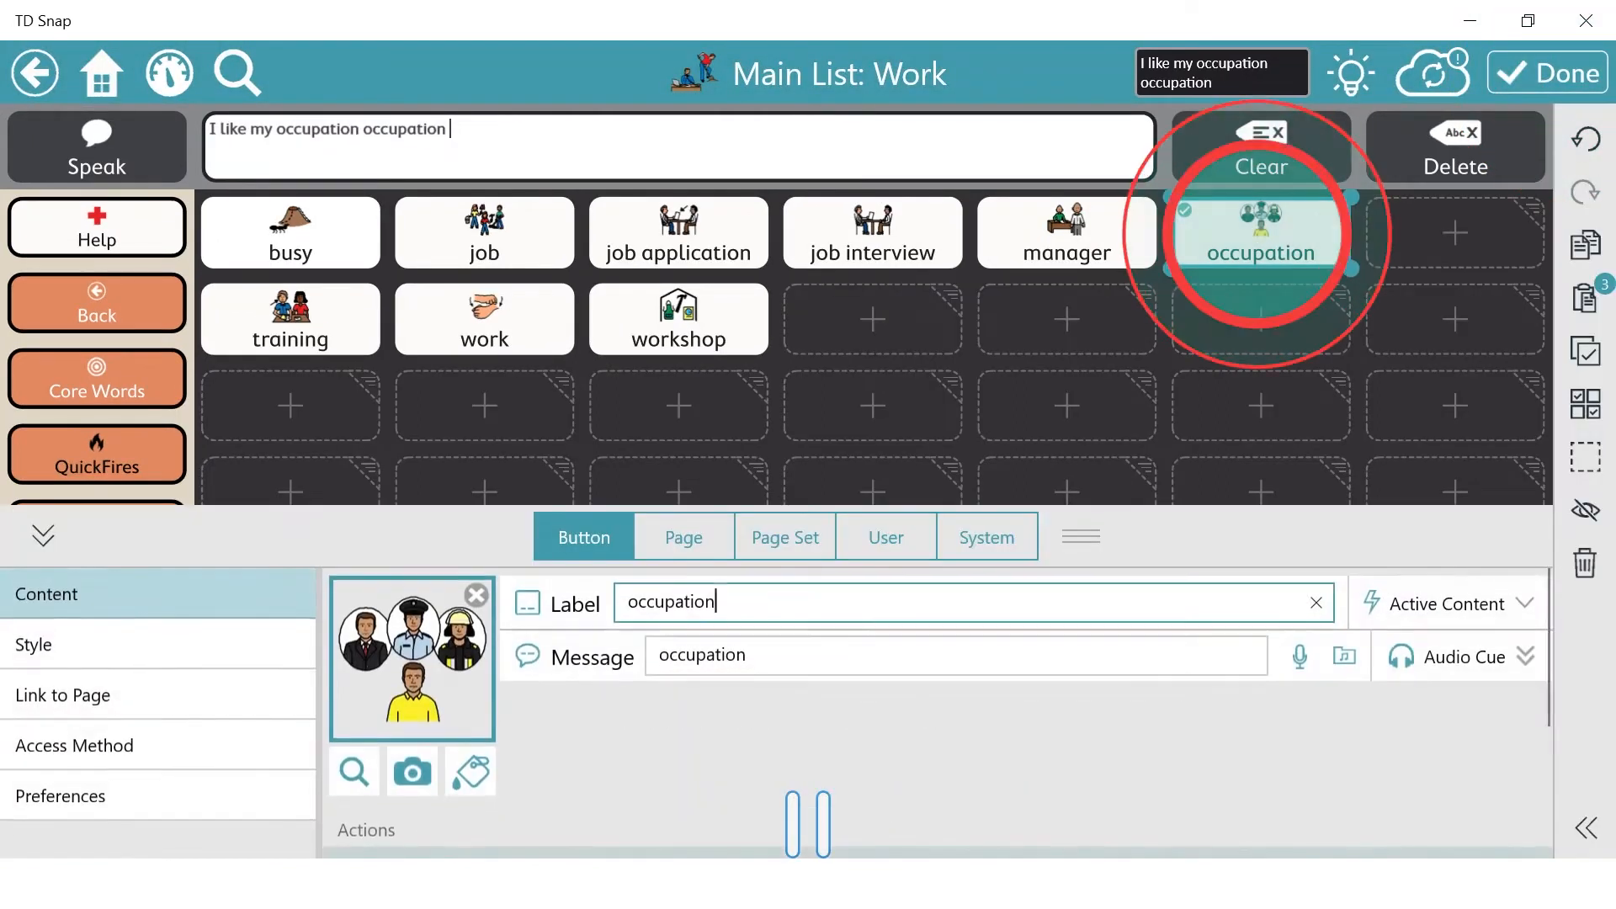
# Step: Review the occupation button's Speak or Insert Message action and look through the actions that could be added
pyautogui.scroll(-1, 713, 623)
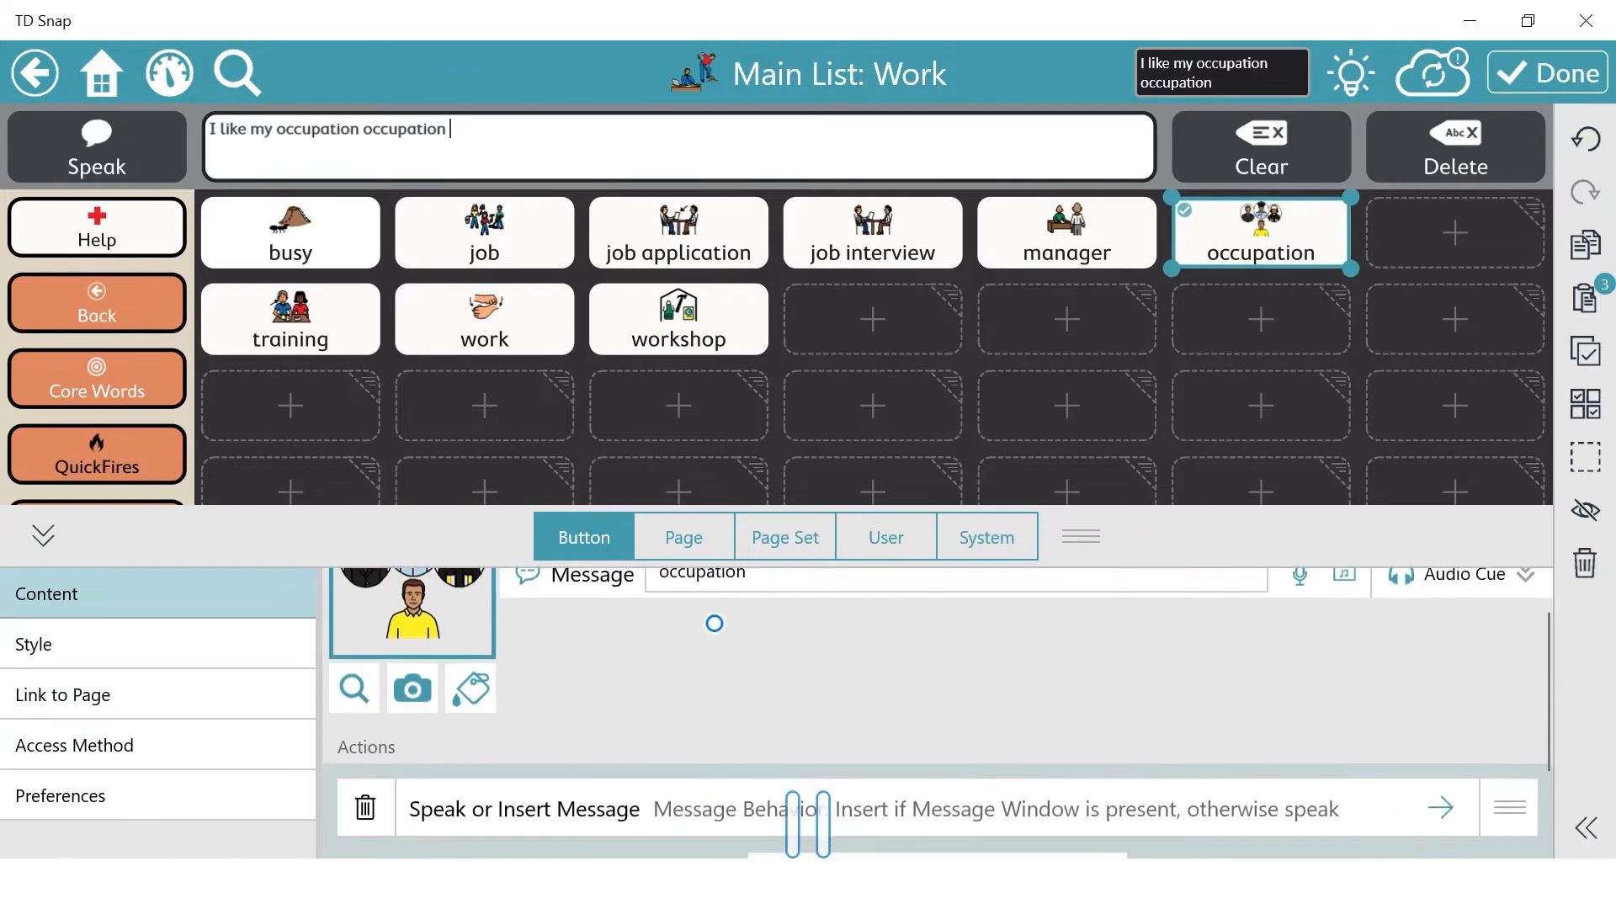
pyautogui.scroll(-1, 714, 623)
pyautogui.click(507, 700)
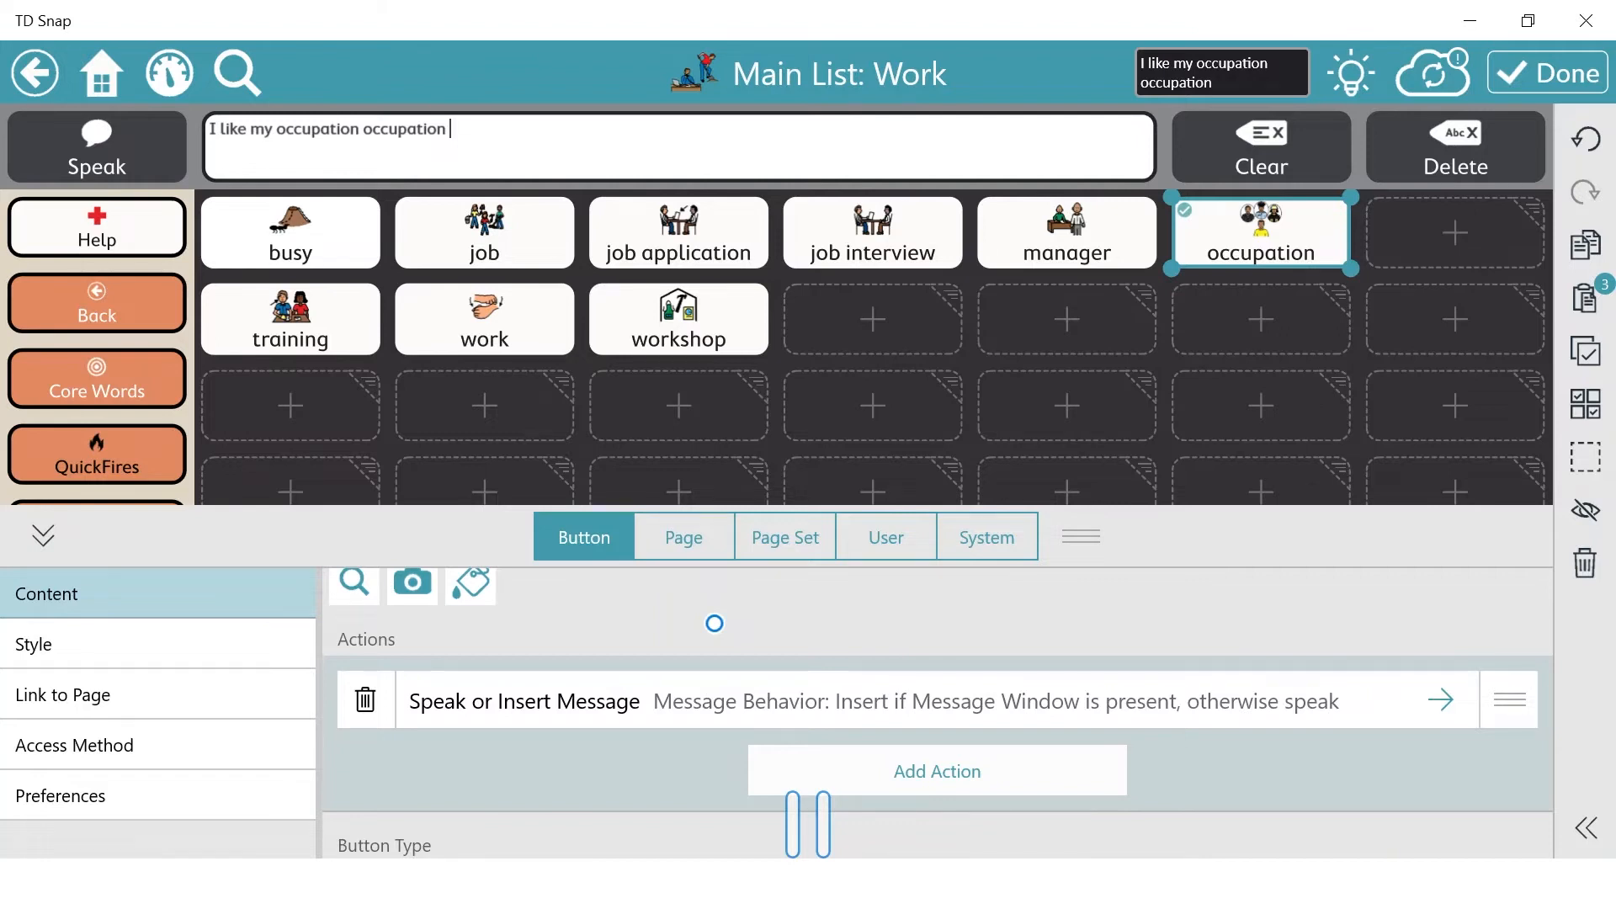
pyautogui.click(932, 770)
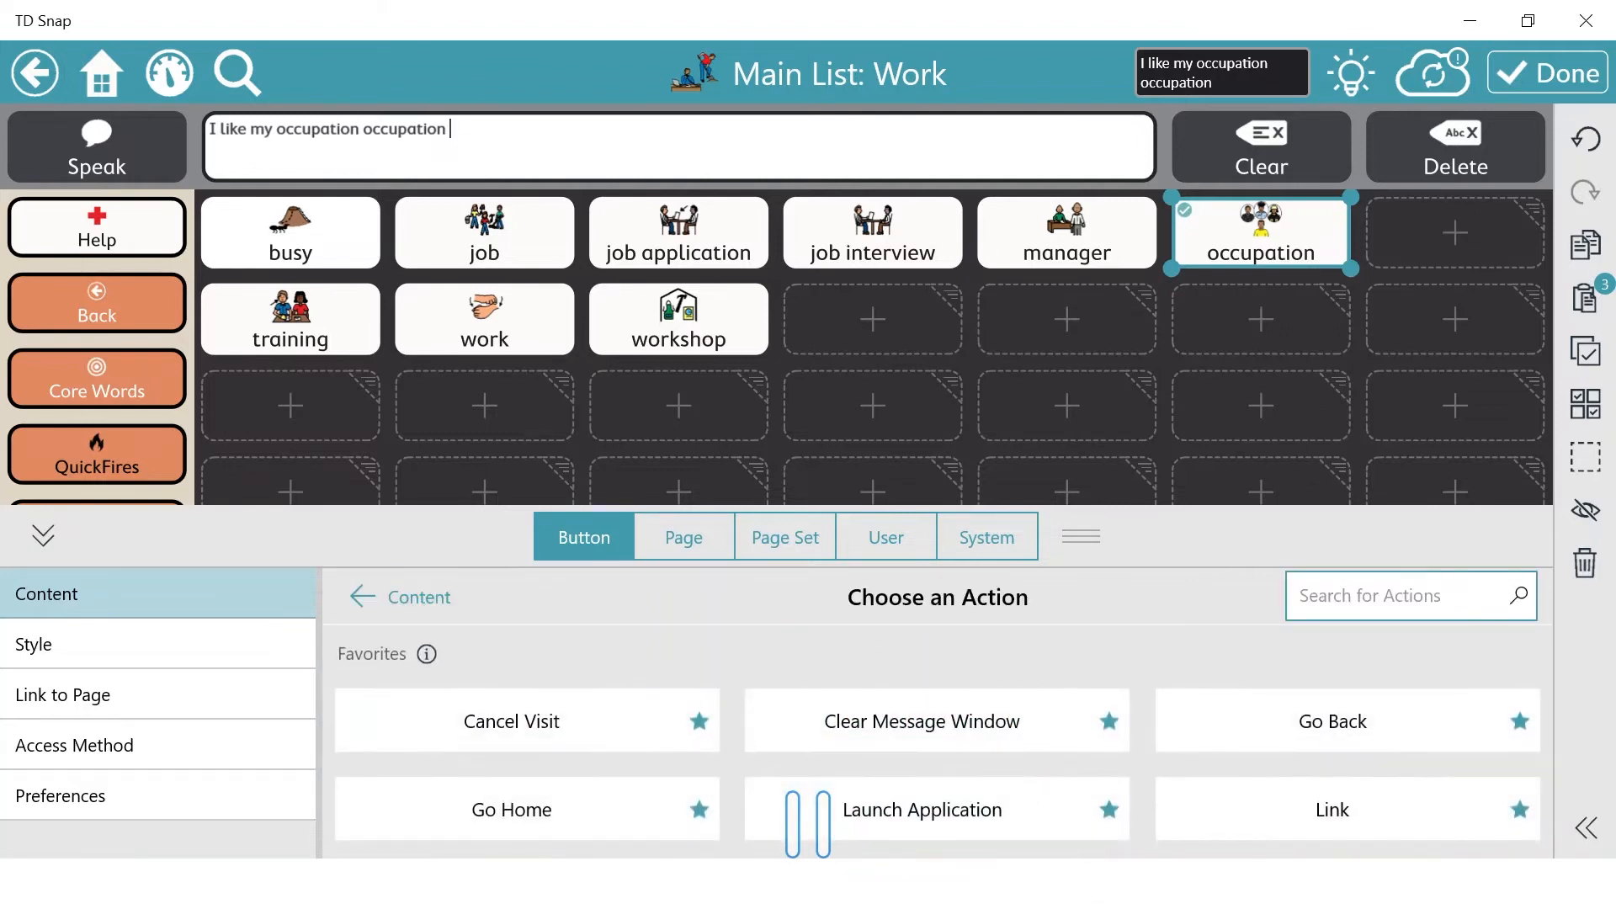
pyautogui.scroll(-2, 808, 823)
pyautogui.scroll(-1, 808, 823)
pyautogui.scroll(3, 808, 824)
pyautogui.scroll(2, 808, 824)
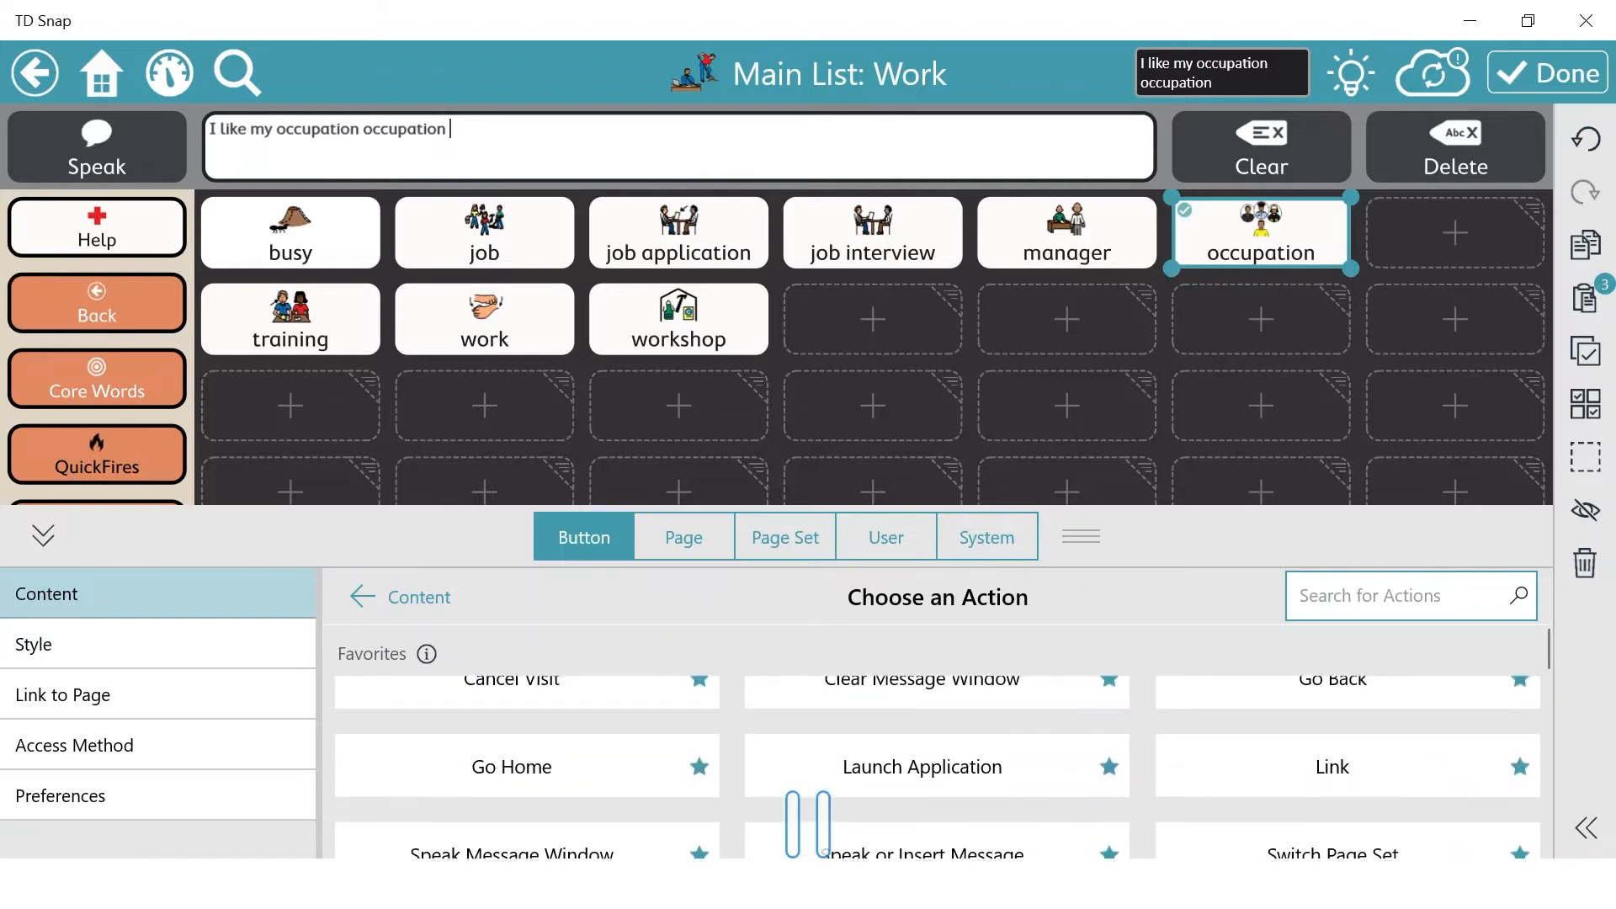
pyautogui.scroll(-2, 808, 824)
pyautogui.click(923, 753)
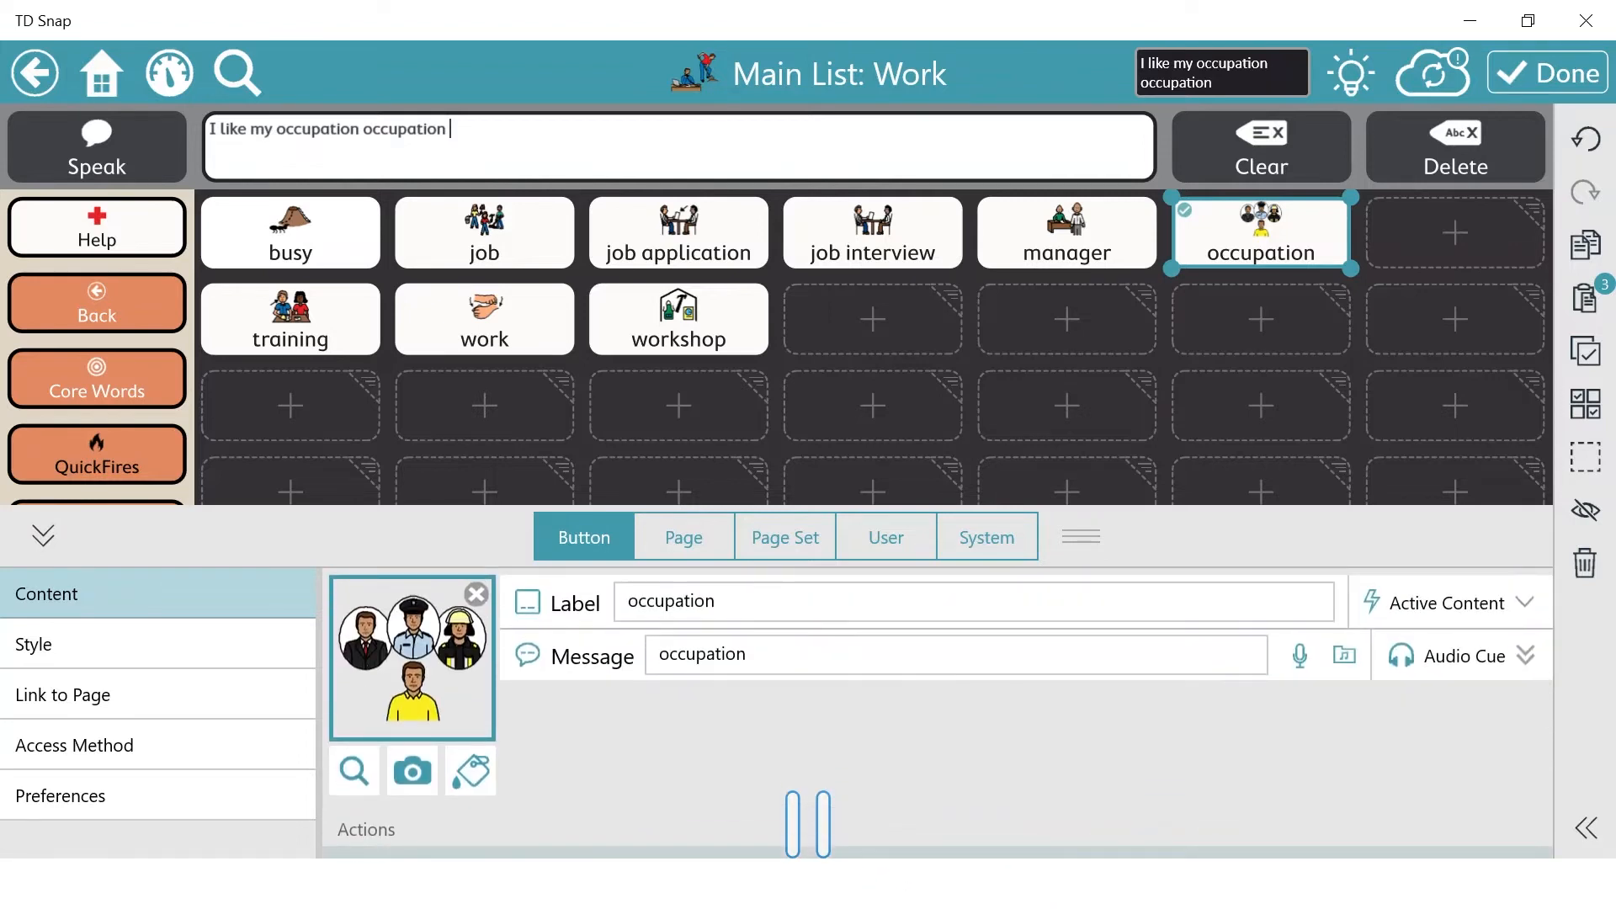
# Step: Review the occupation button's style settings and its border thickness options without changing them
pyautogui.click(36, 647)
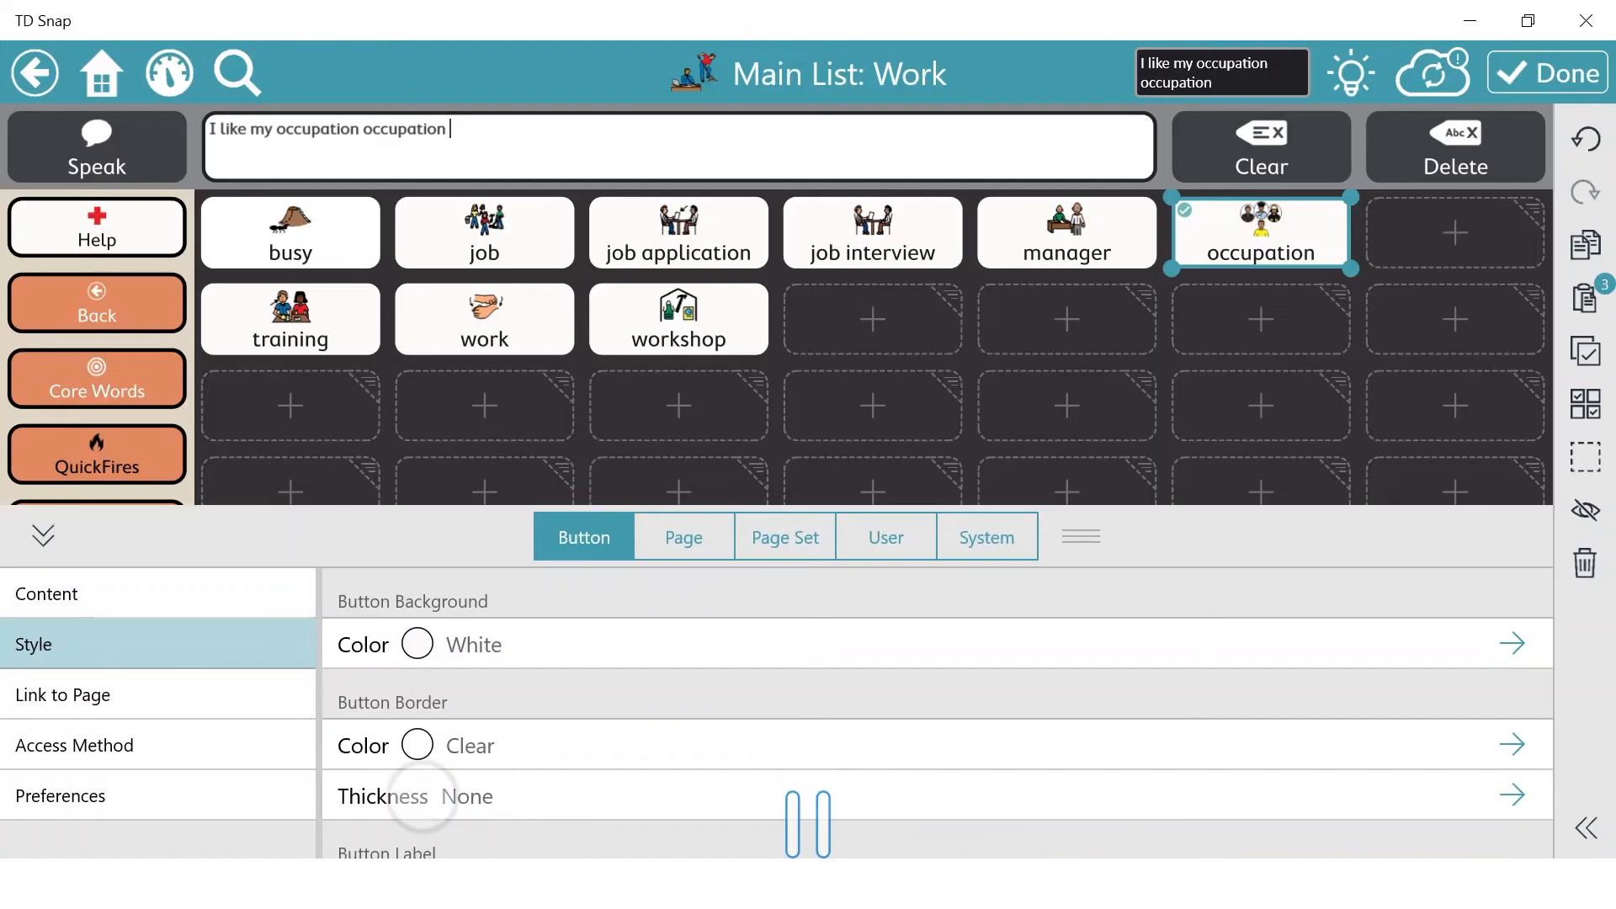
pyautogui.click(423, 796)
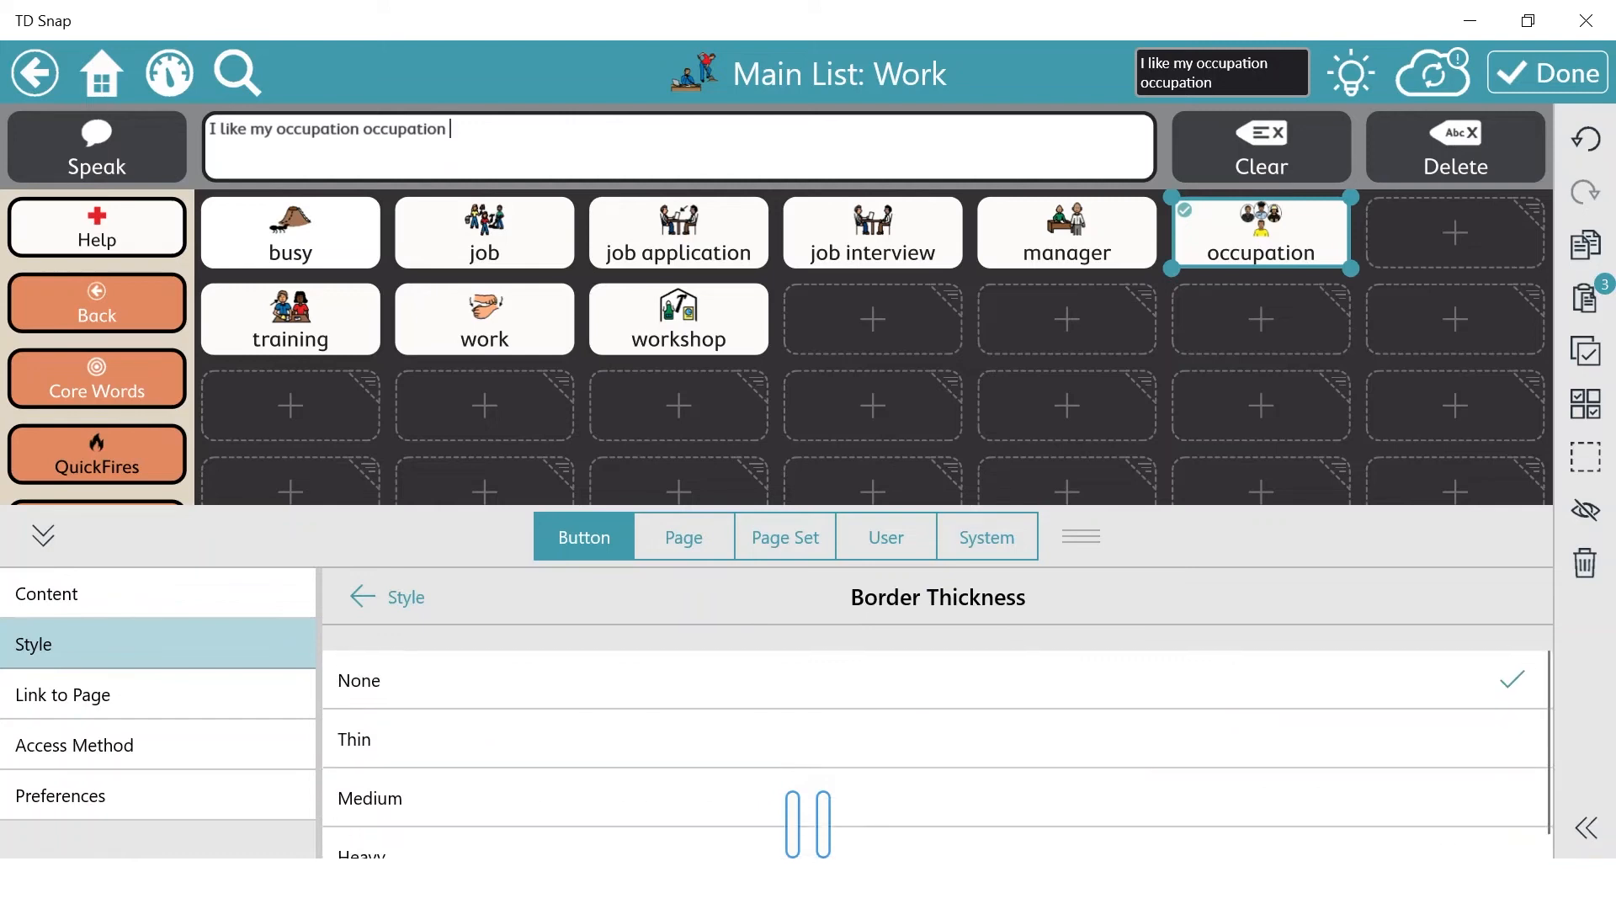
pyautogui.click(406, 597)
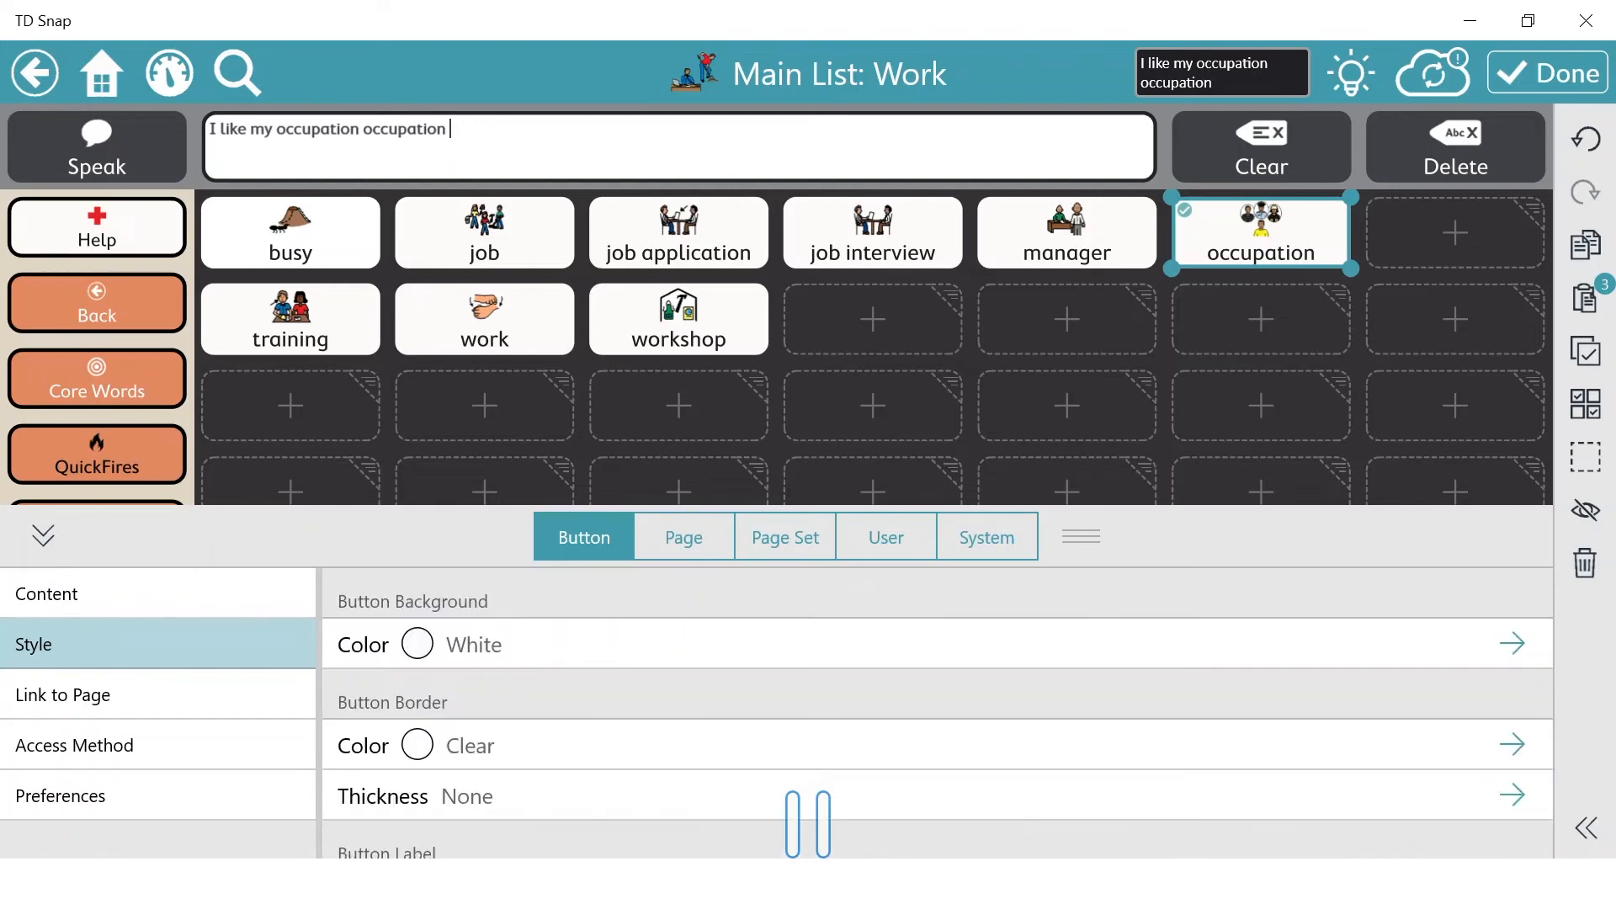
# Step: Turn off the user-setting match for the occupation button's dwell time, view the time choices, and turn the match back on
pyautogui.click(80, 745)
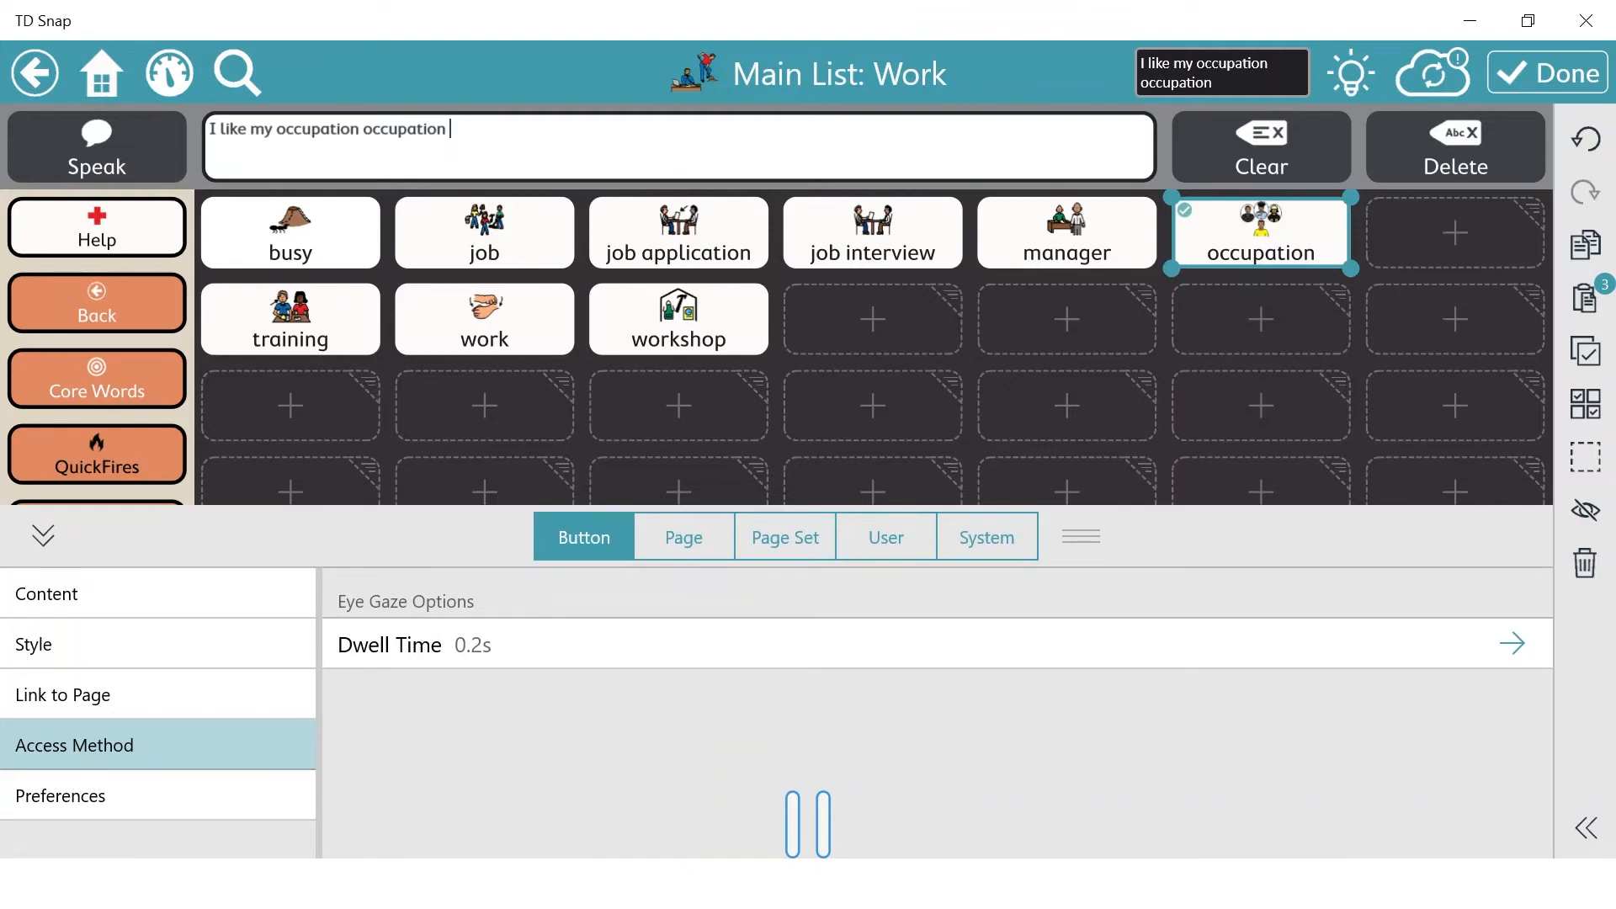
pyautogui.click(1512, 644)
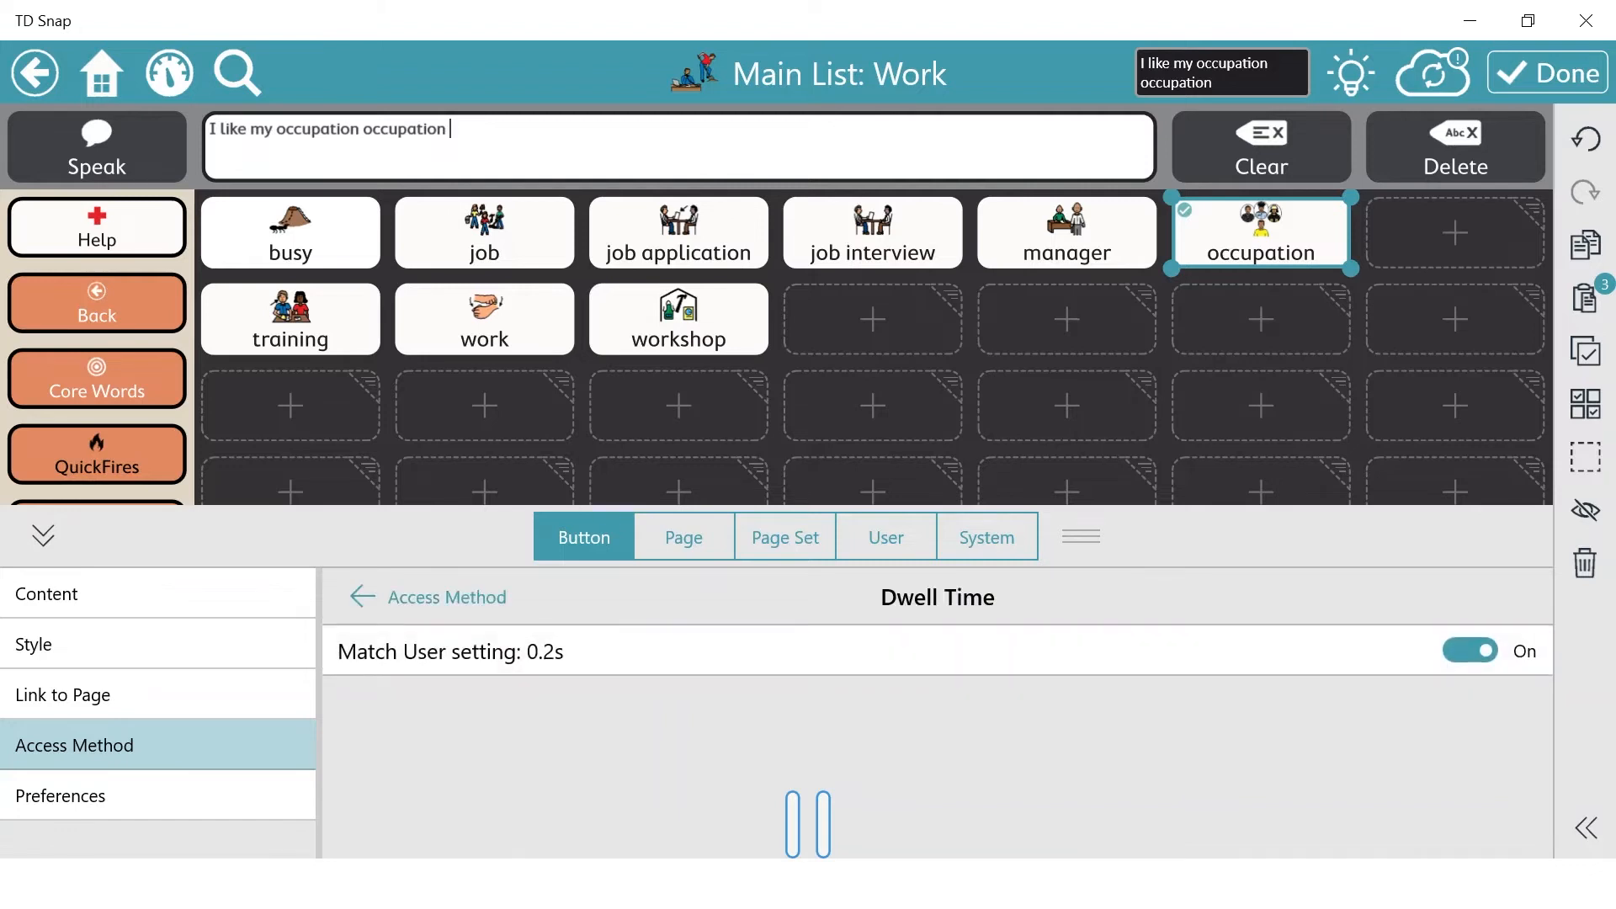
pyautogui.click(1470, 651)
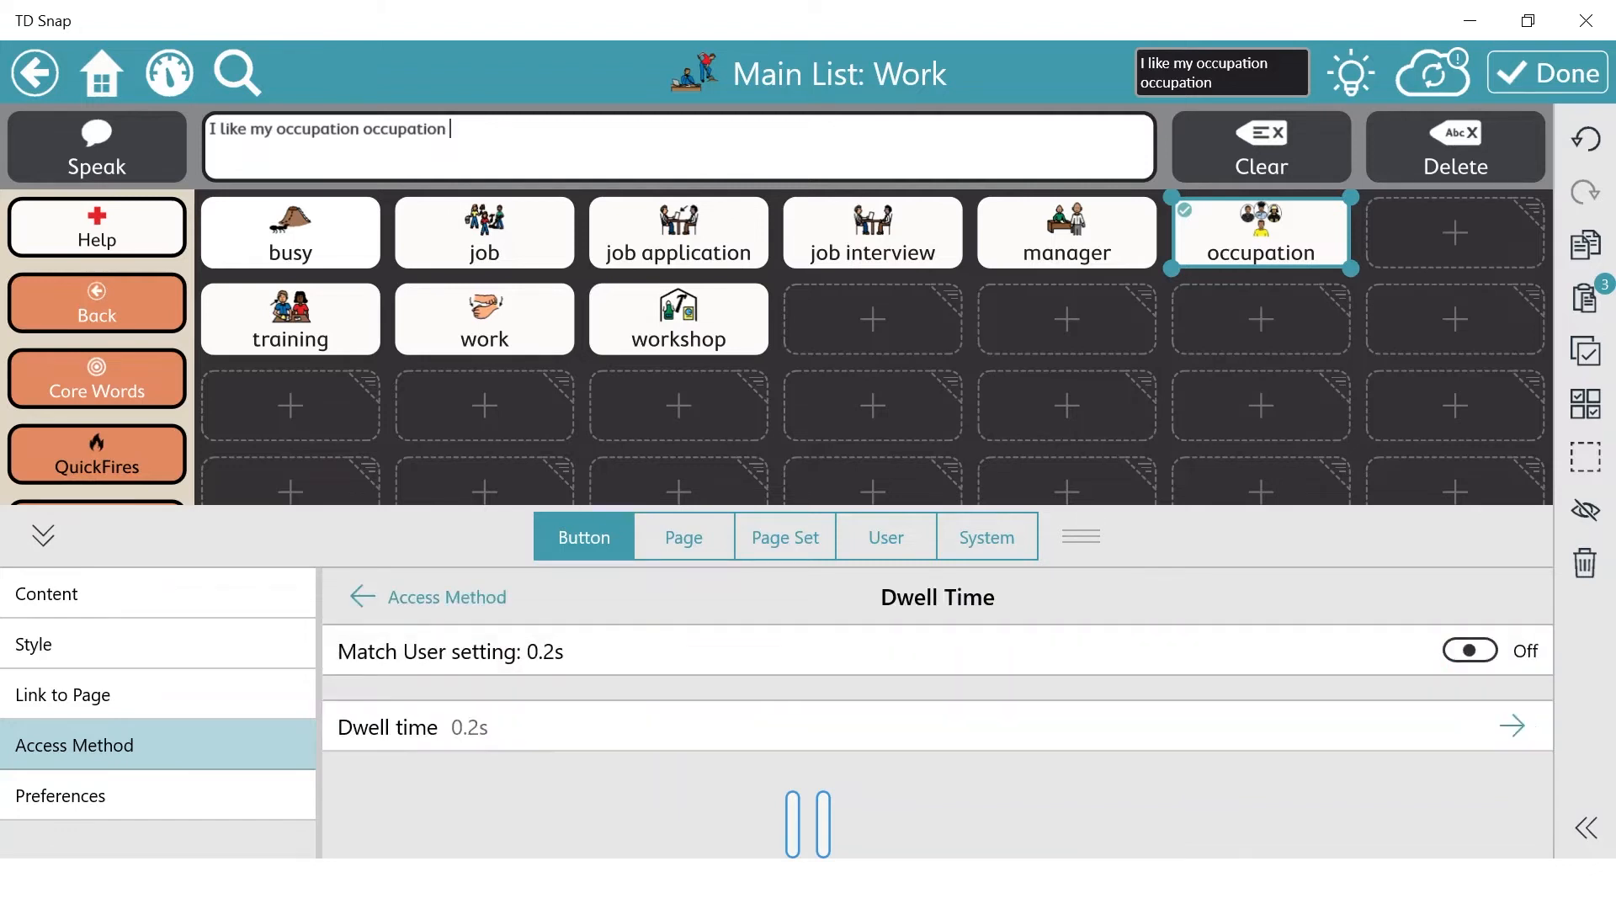
pyautogui.click(1512, 726)
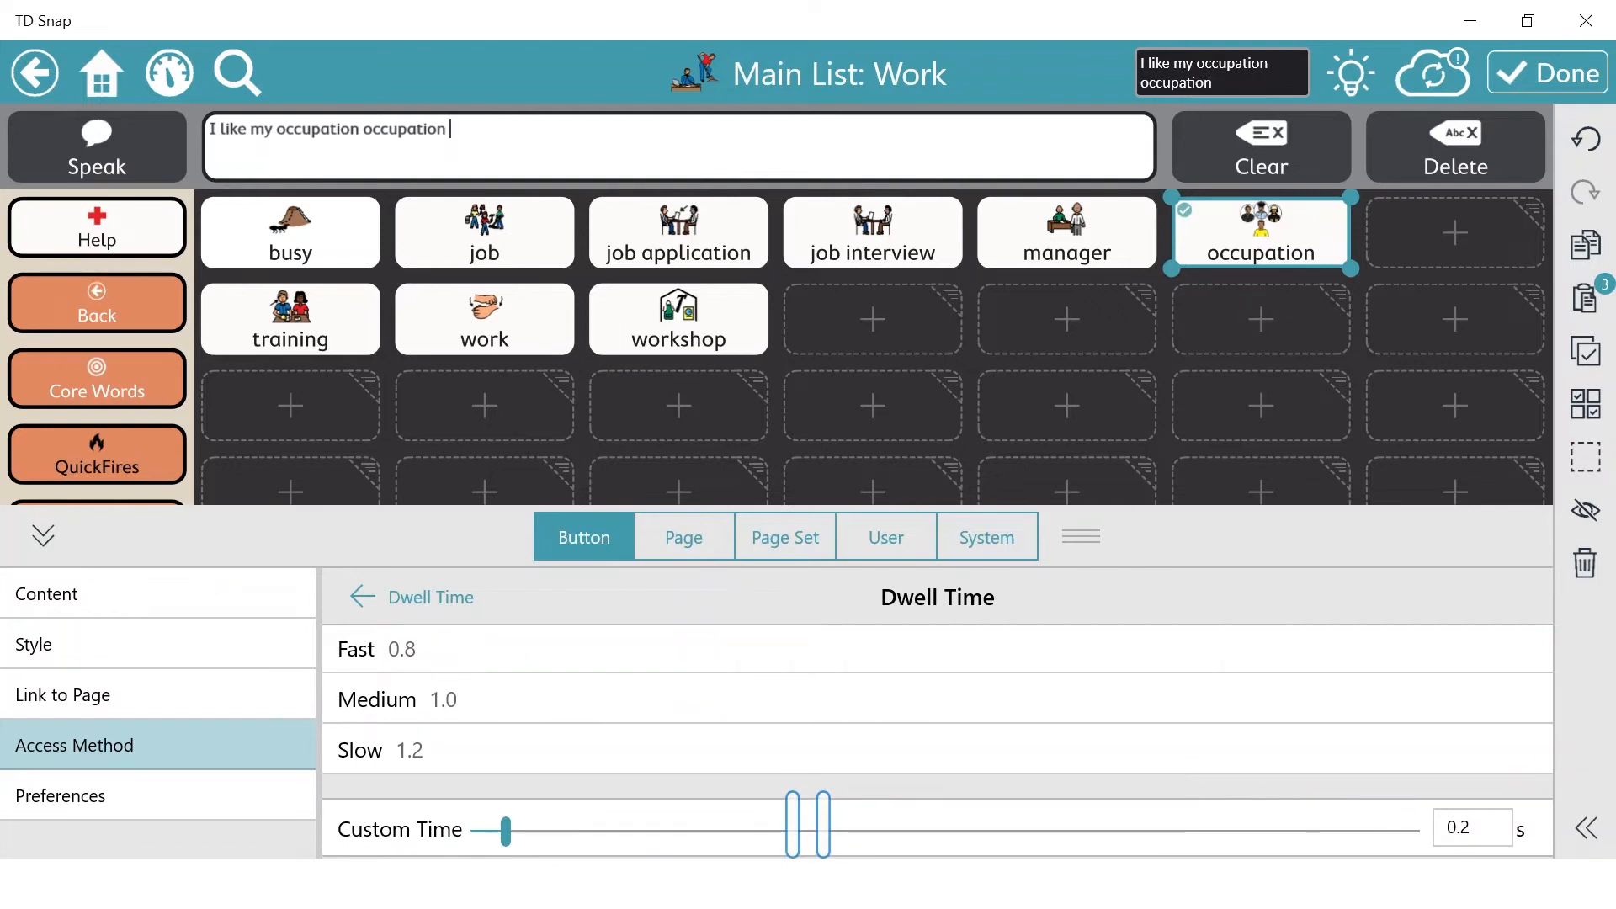
pyautogui.click(412, 597)
pyautogui.click(1470, 650)
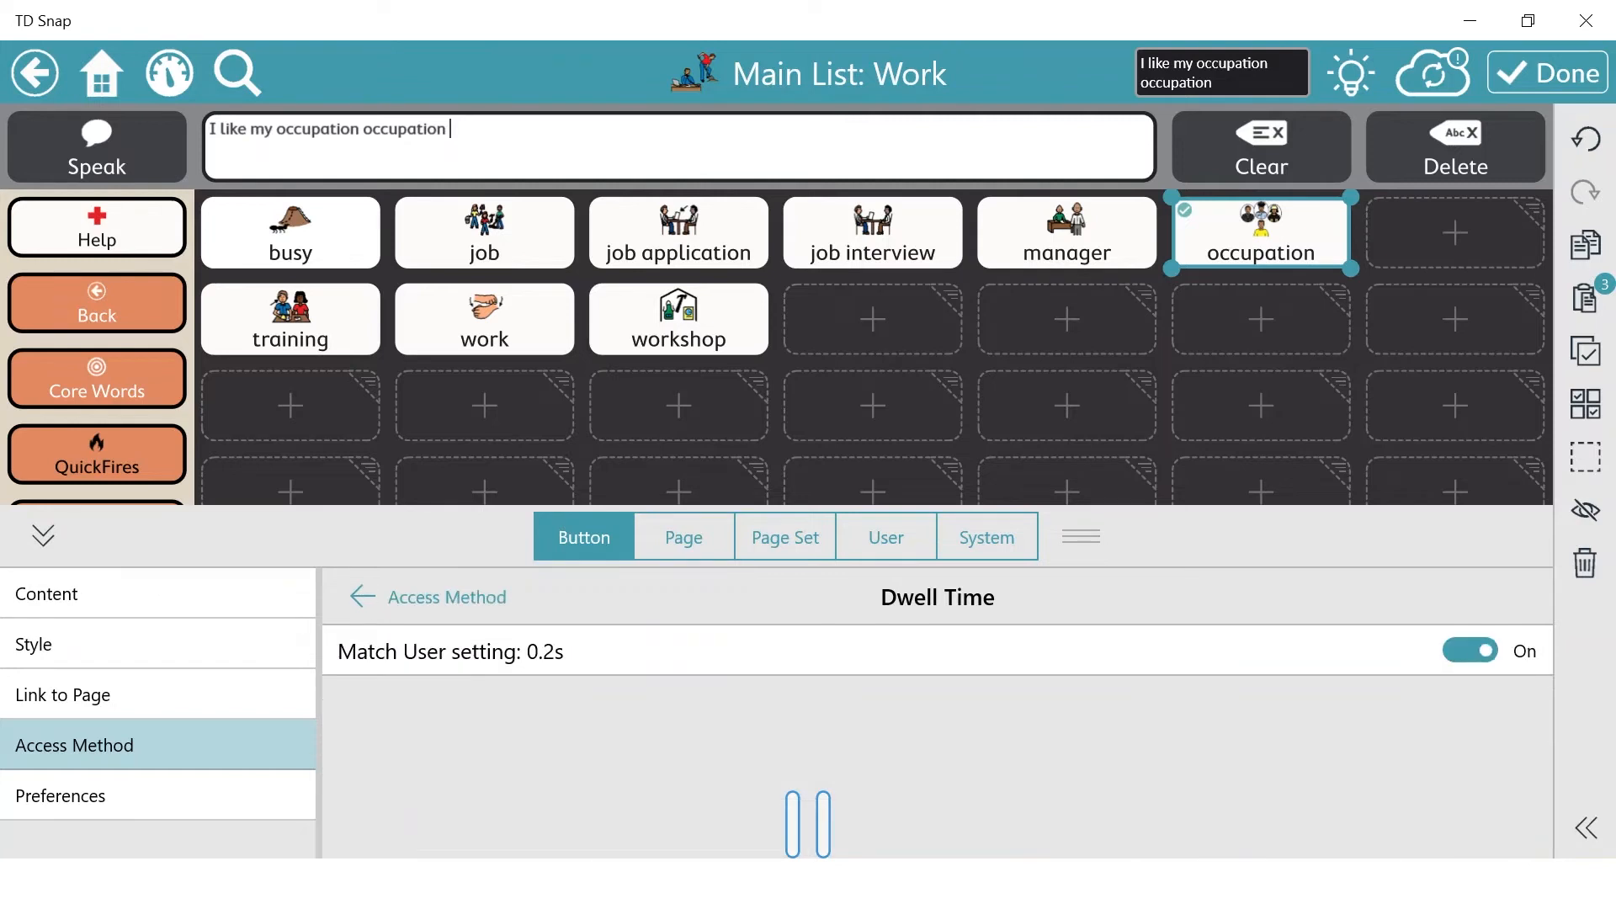
# Step: Look through the languages available for the occupation button's language rules
pyautogui.click(72, 796)
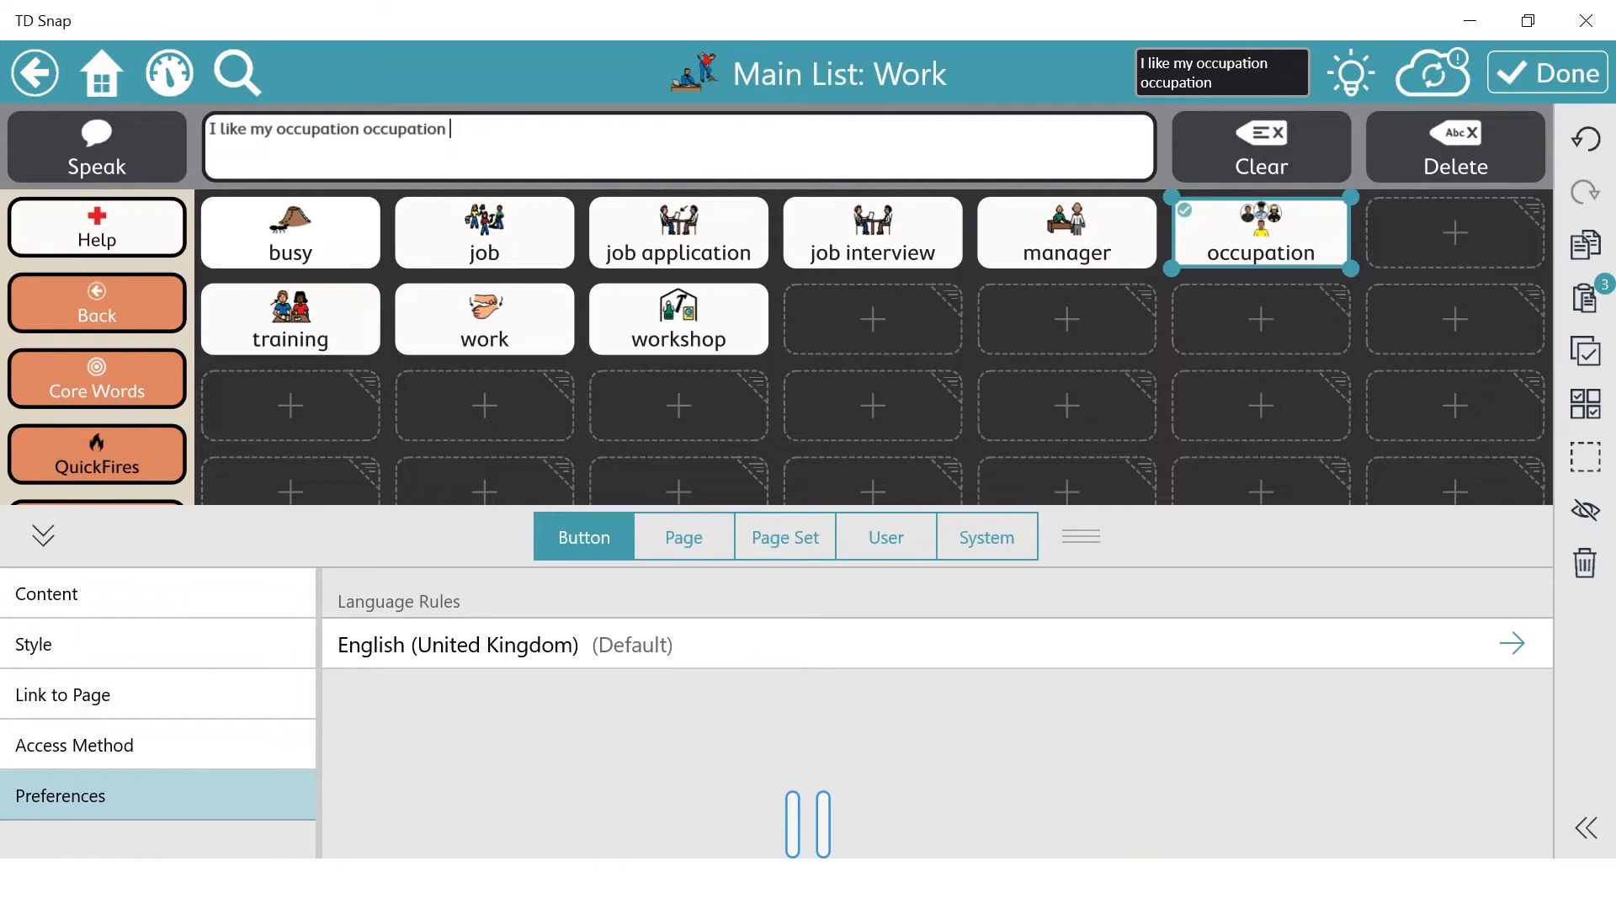
pyautogui.click(1513, 644)
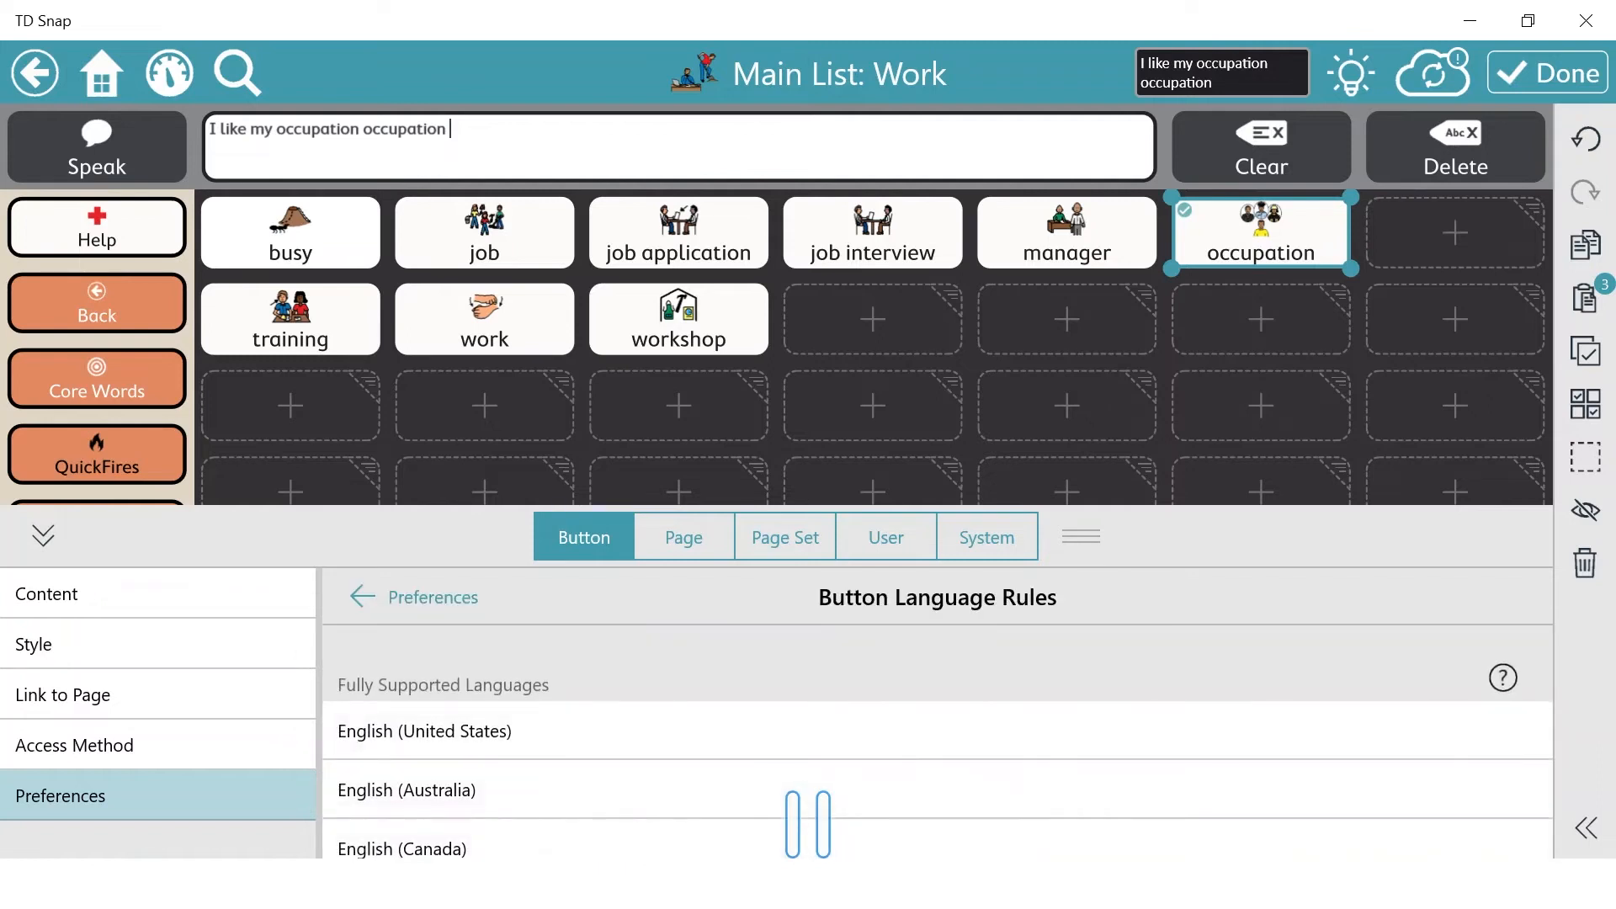
pyautogui.scroll(-2, 808, 823)
pyautogui.scroll(2, 808, 823)
pyautogui.scroll(1, 808, 824)
# Step: Set the Work page's language rules to English (United States)
pyautogui.click(683, 537)
pyautogui.scroll(-1, 808, 823)
pyautogui.click(404, 833)
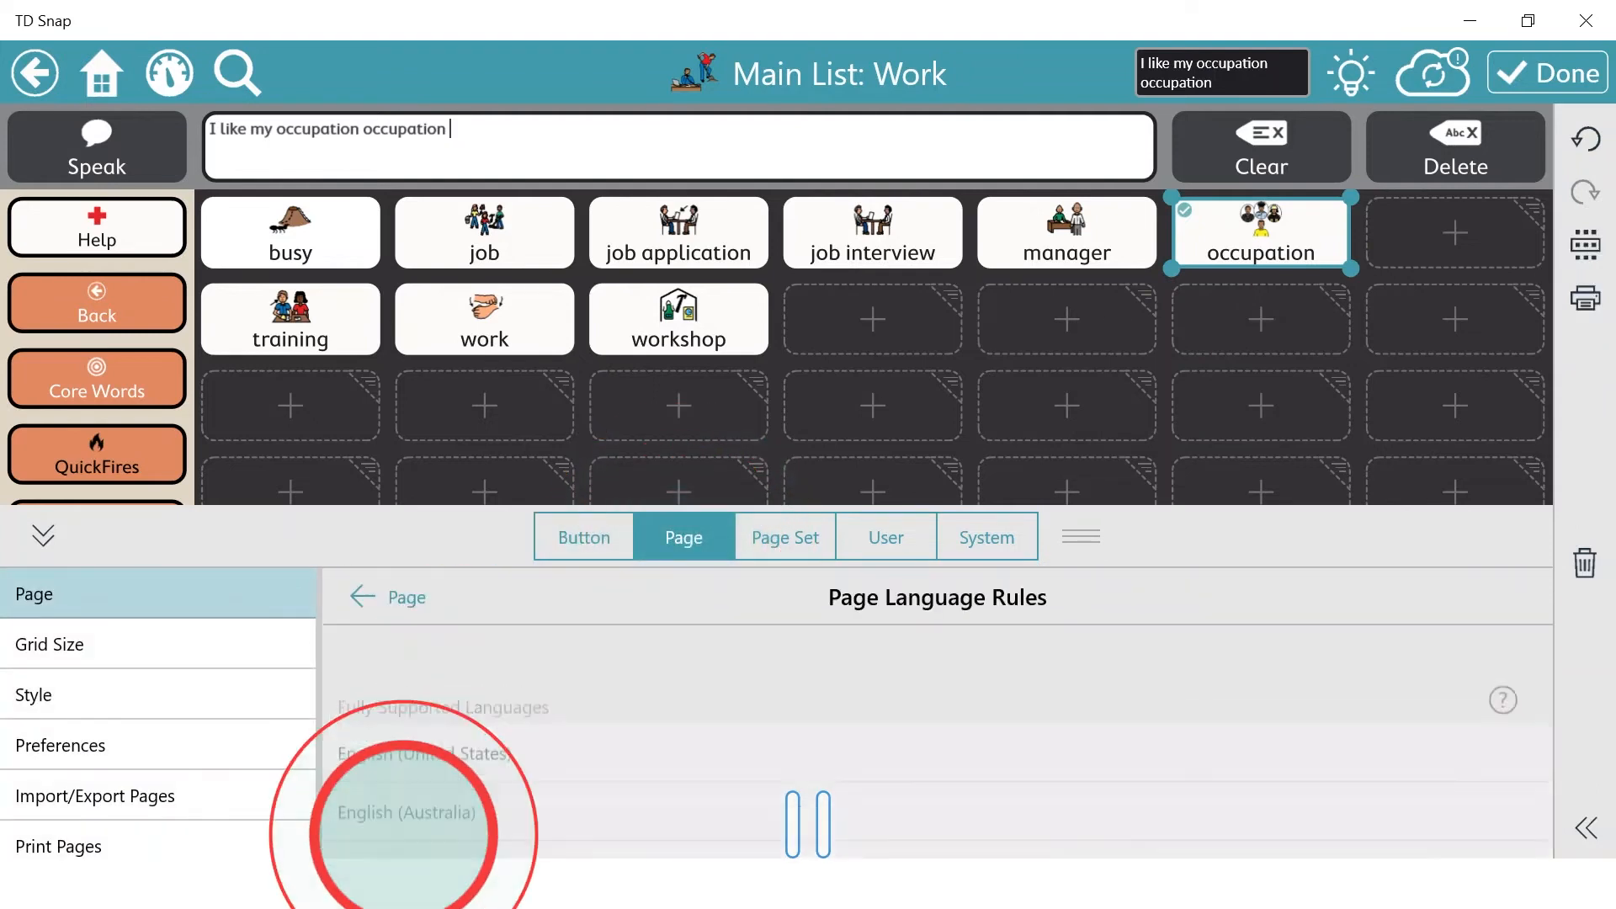
pyautogui.click(425, 731)
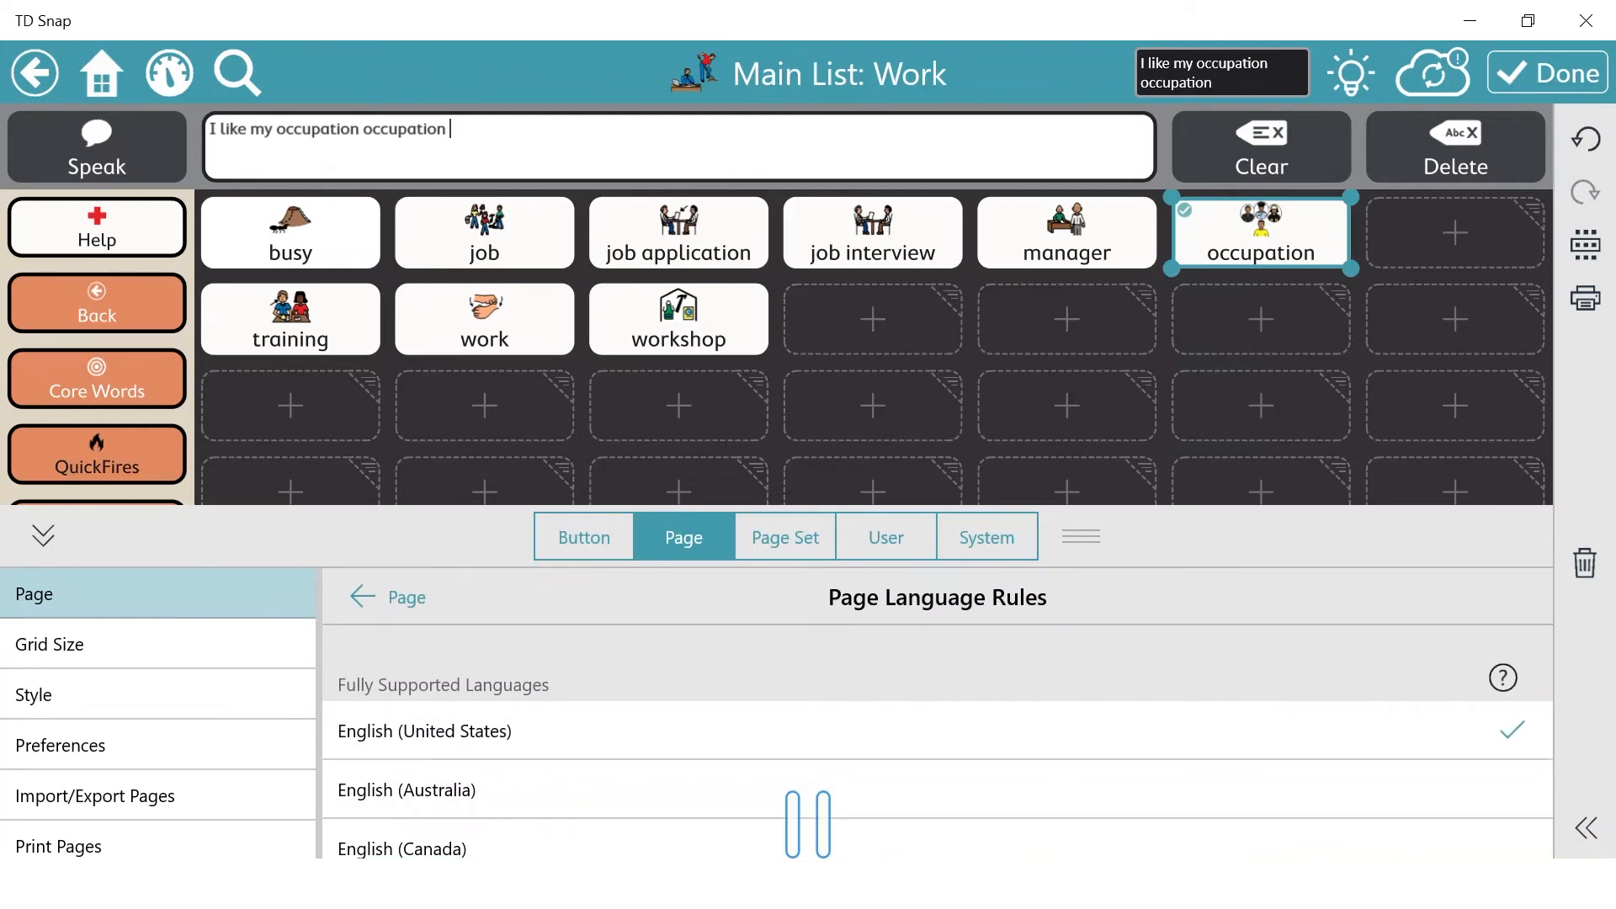
pyautogui.click(389, 597)
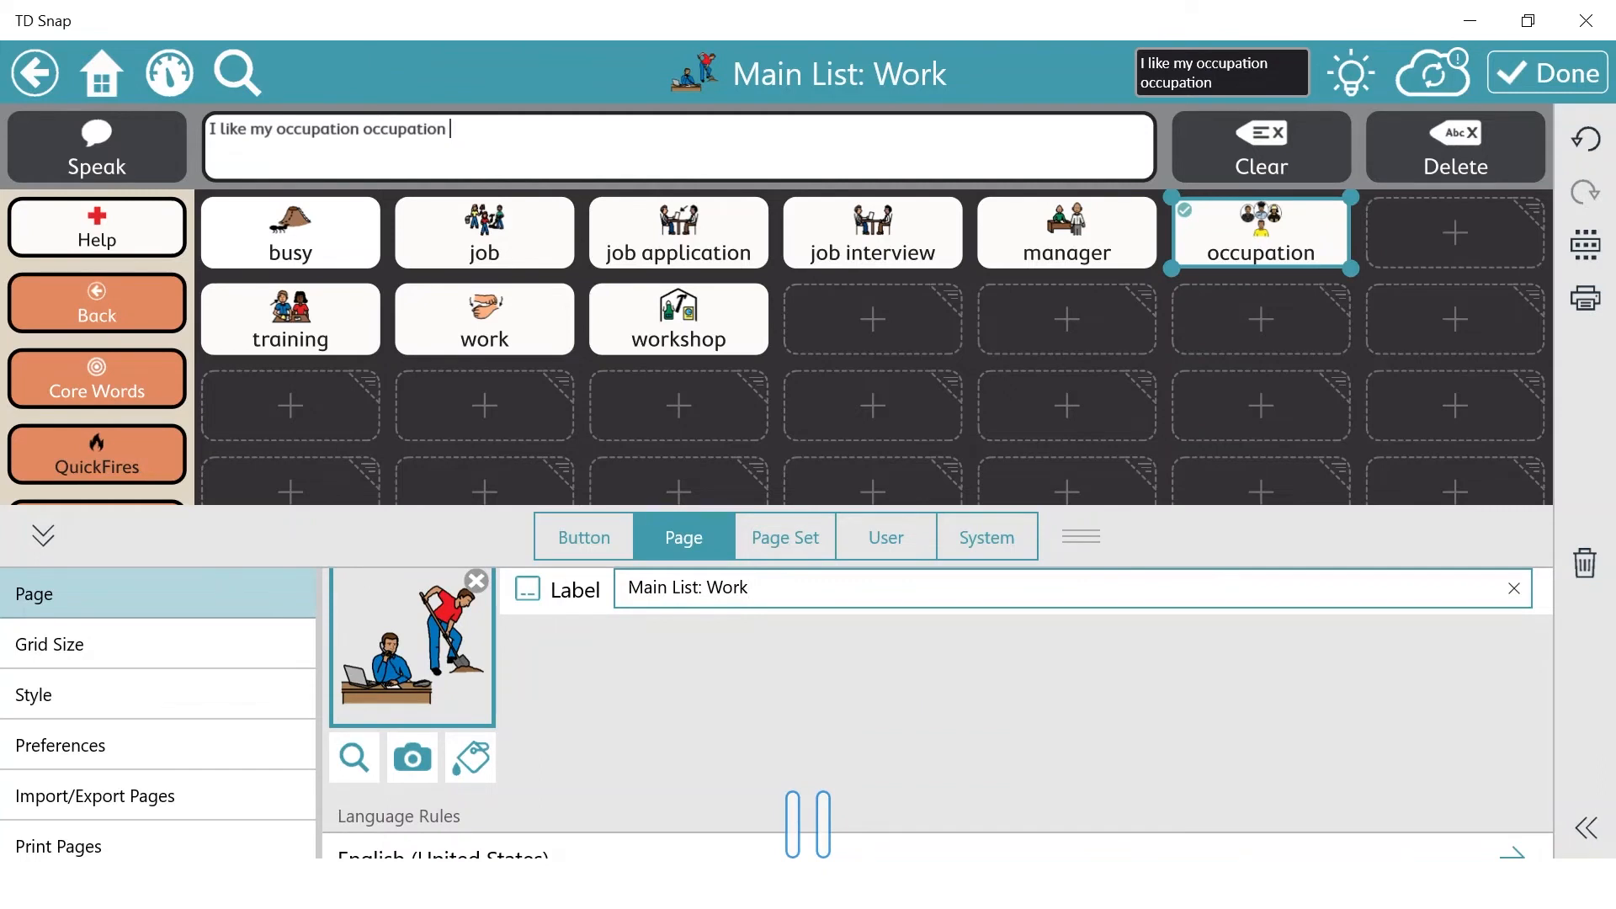
# Step: Review the Work page's name, image and language settings
pyautogui.scroll(-1, 937, 712)
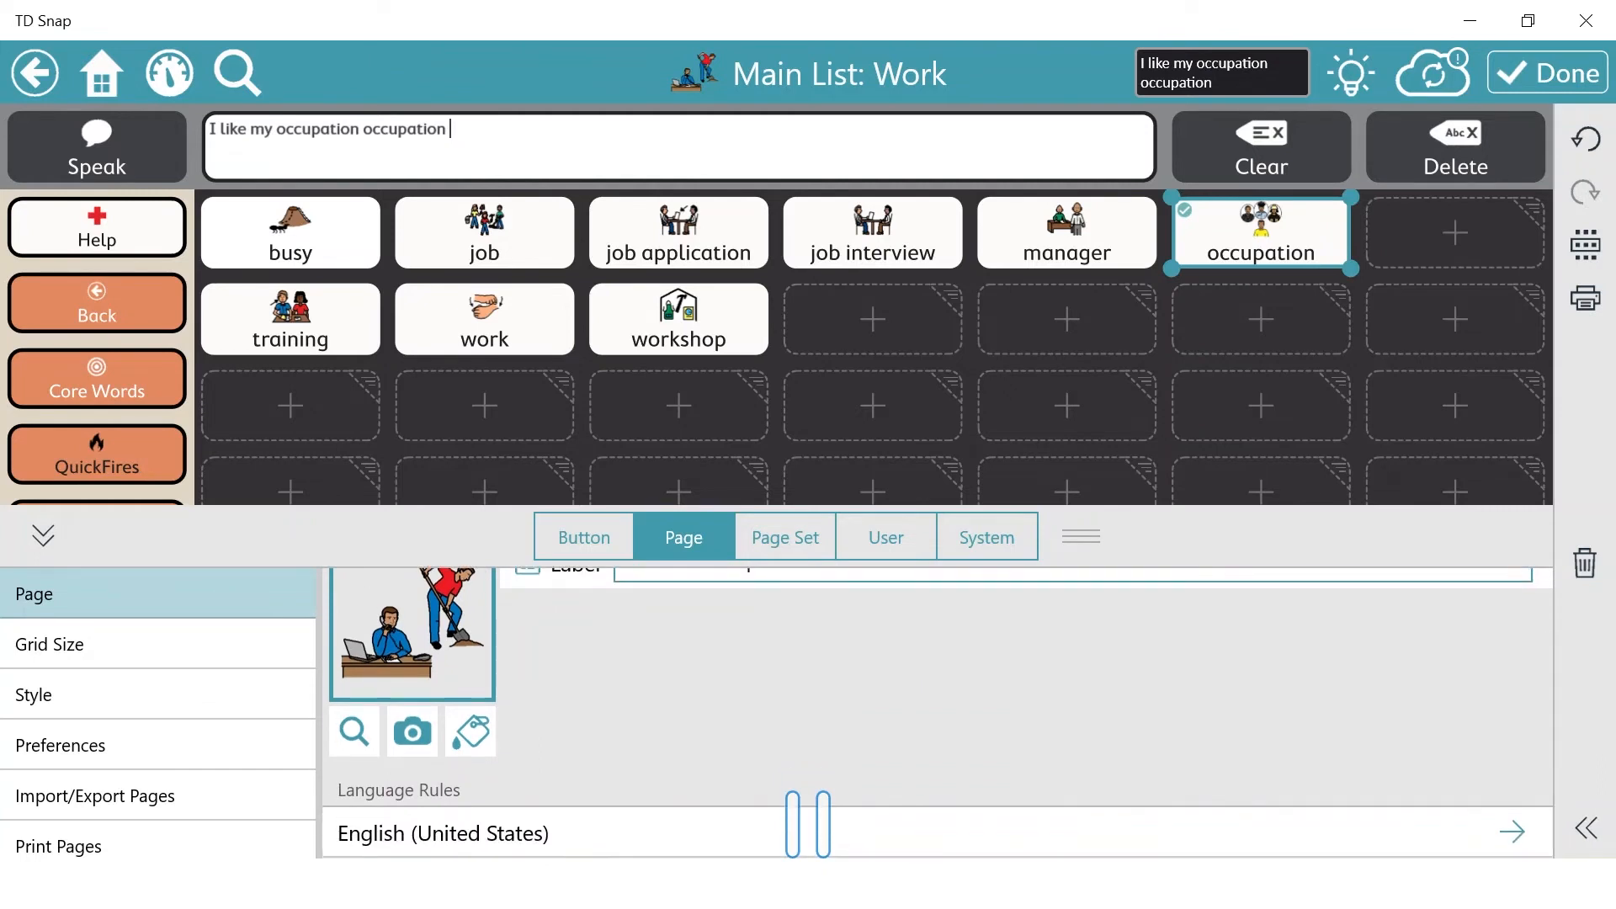
pyautogui.scroll(1, 936, 712)
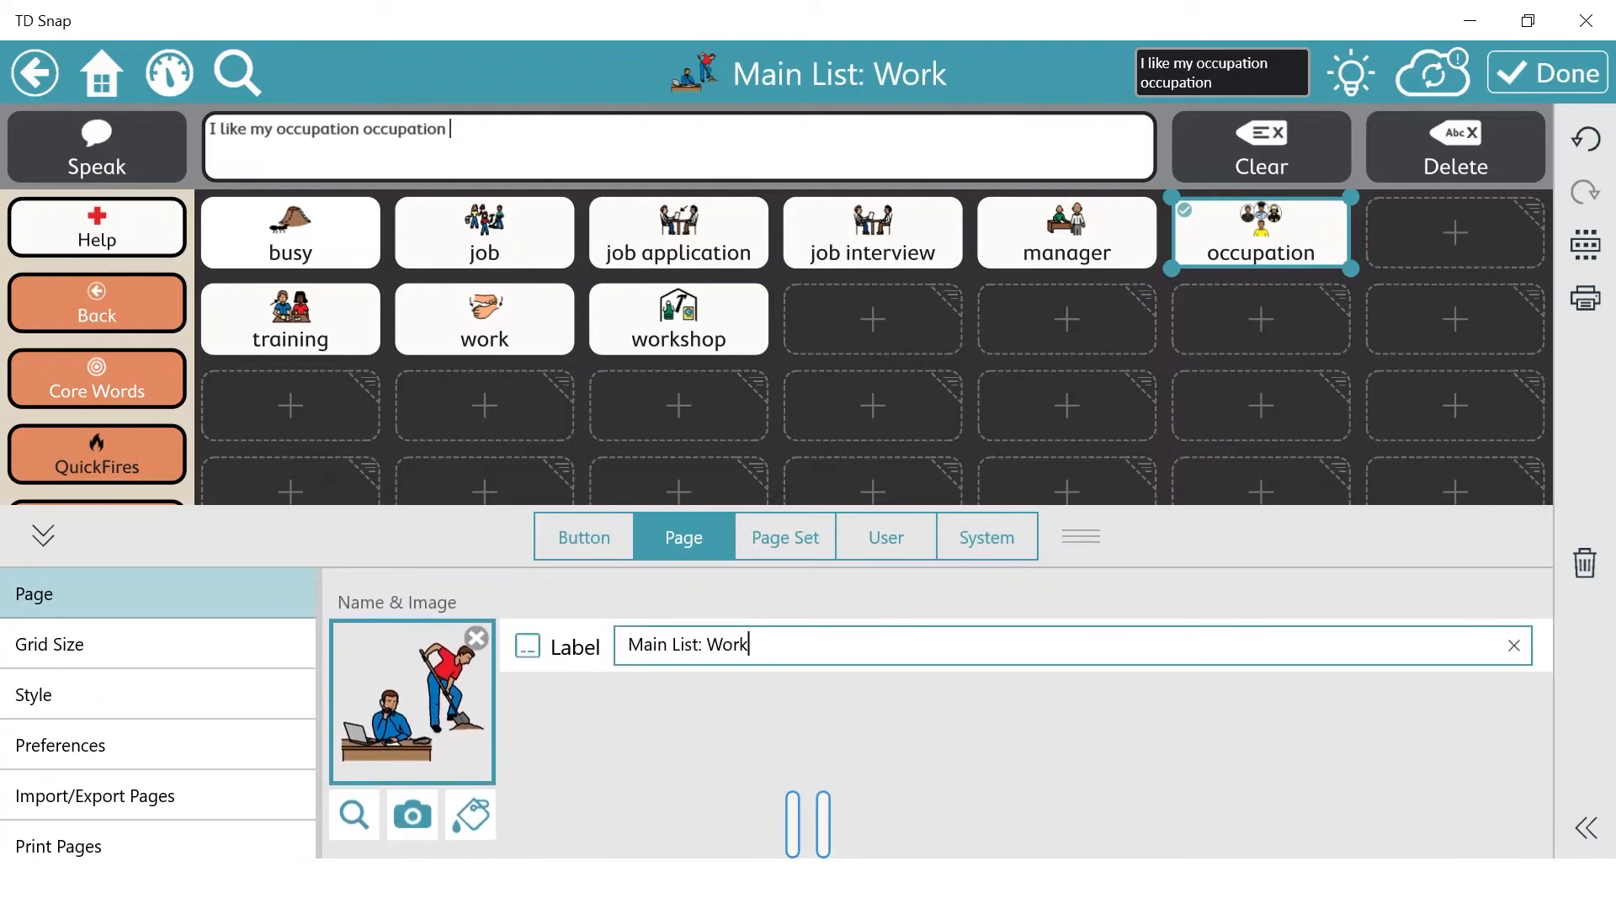
pyautogui.click(851, 71)
# Step: Turn off the page set match for the Work page's grid size and try the 3 x 4 and 3 x 3 grids
pyautogui.click(49, 644)
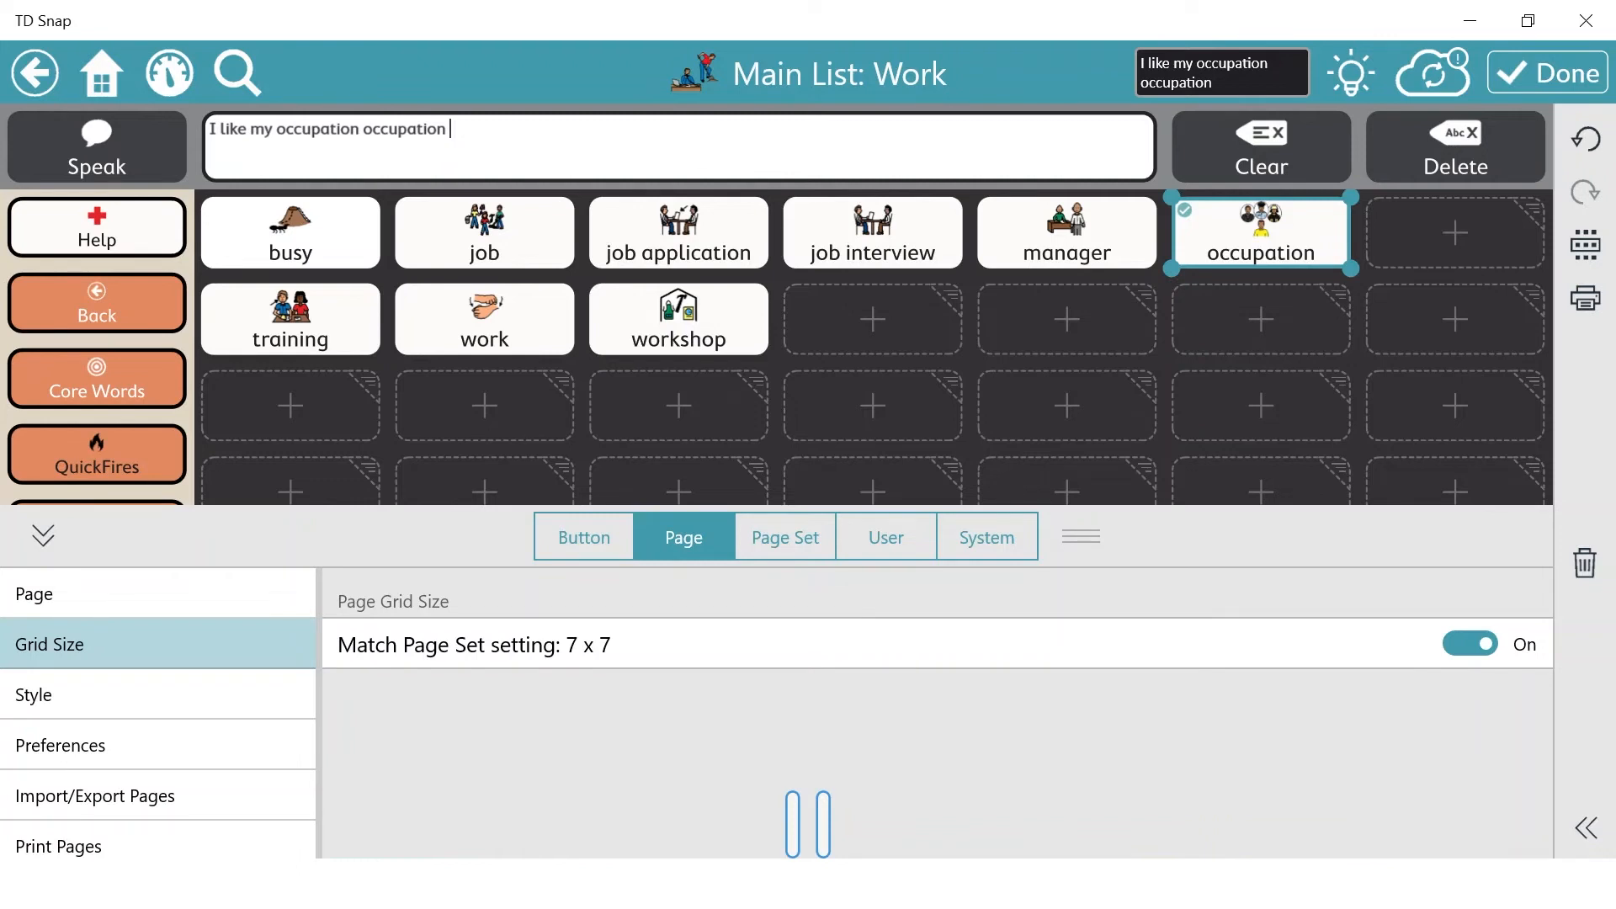
pyautogui.click(1470, 643)
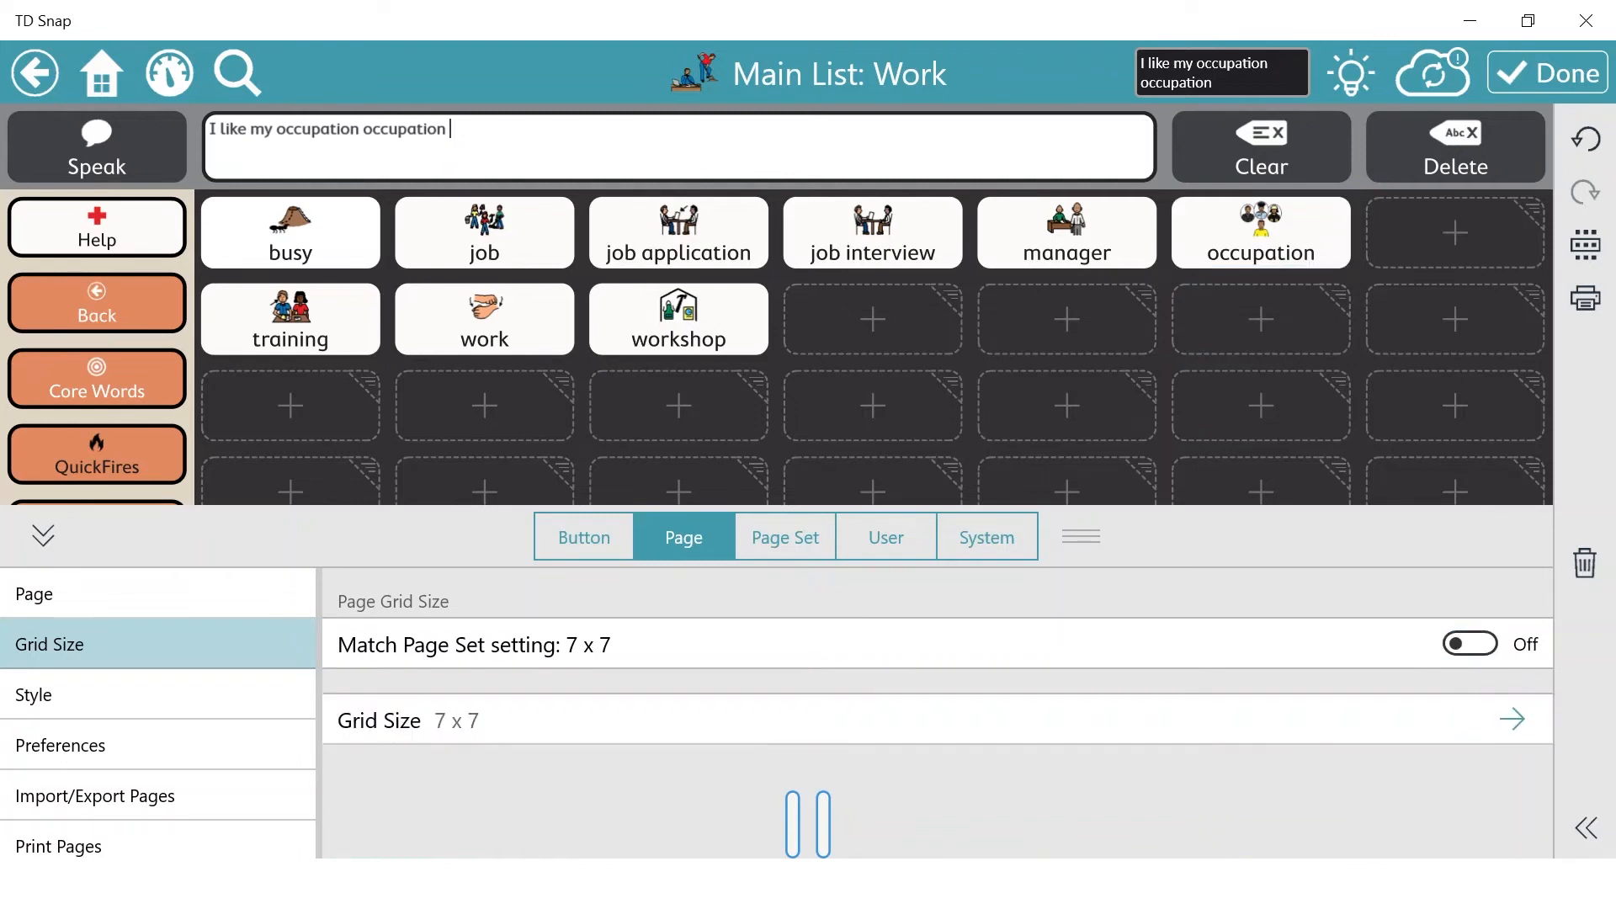
pyautogui.click(1511, 719)
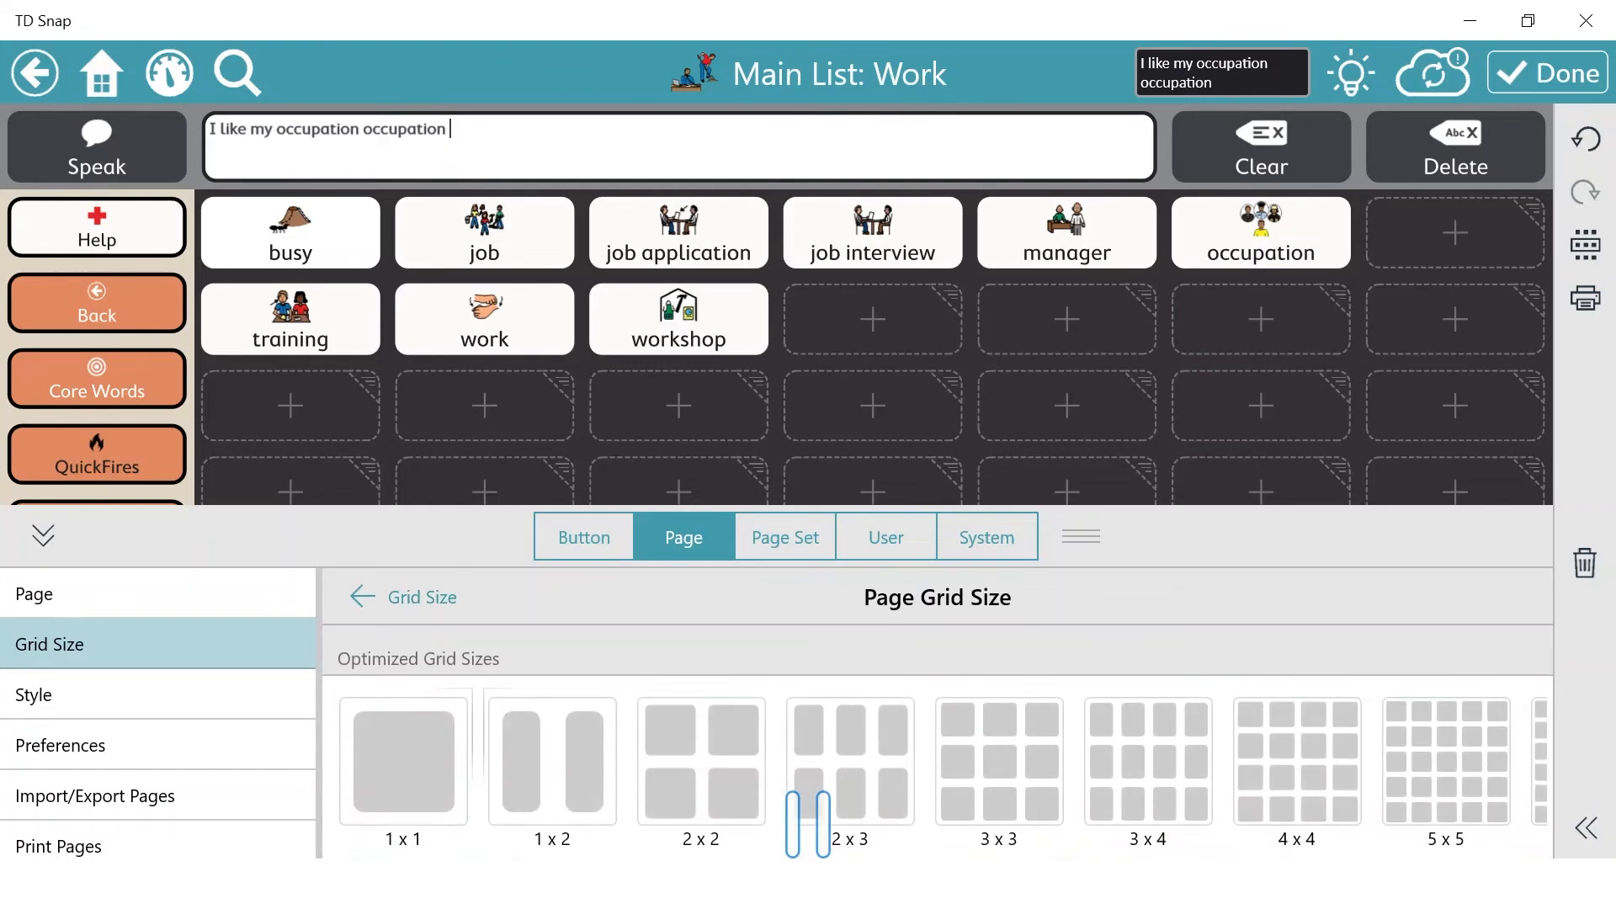
pyautogui.scroll(-2, 937, 749)
pyautogui.scroll(1, 936, 749)
pyautogui.hscroll(2, 937, 749)
pyautogui.hscroll(2, 808, 757)
pyautogui.click(808, 820)
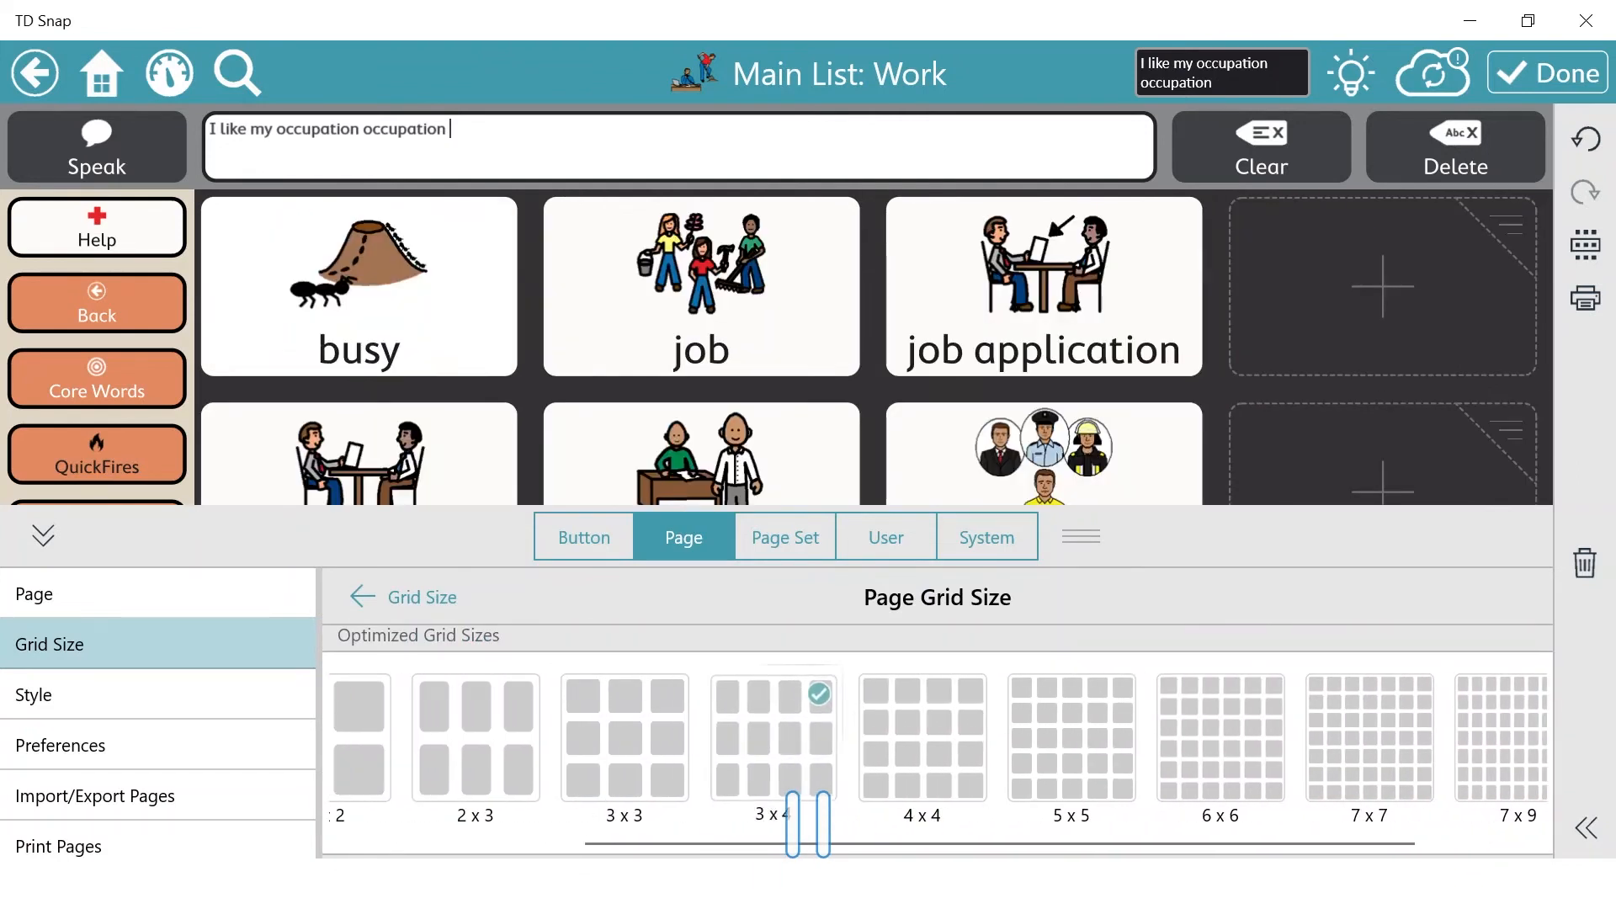
pyautogui.click(624, 738)
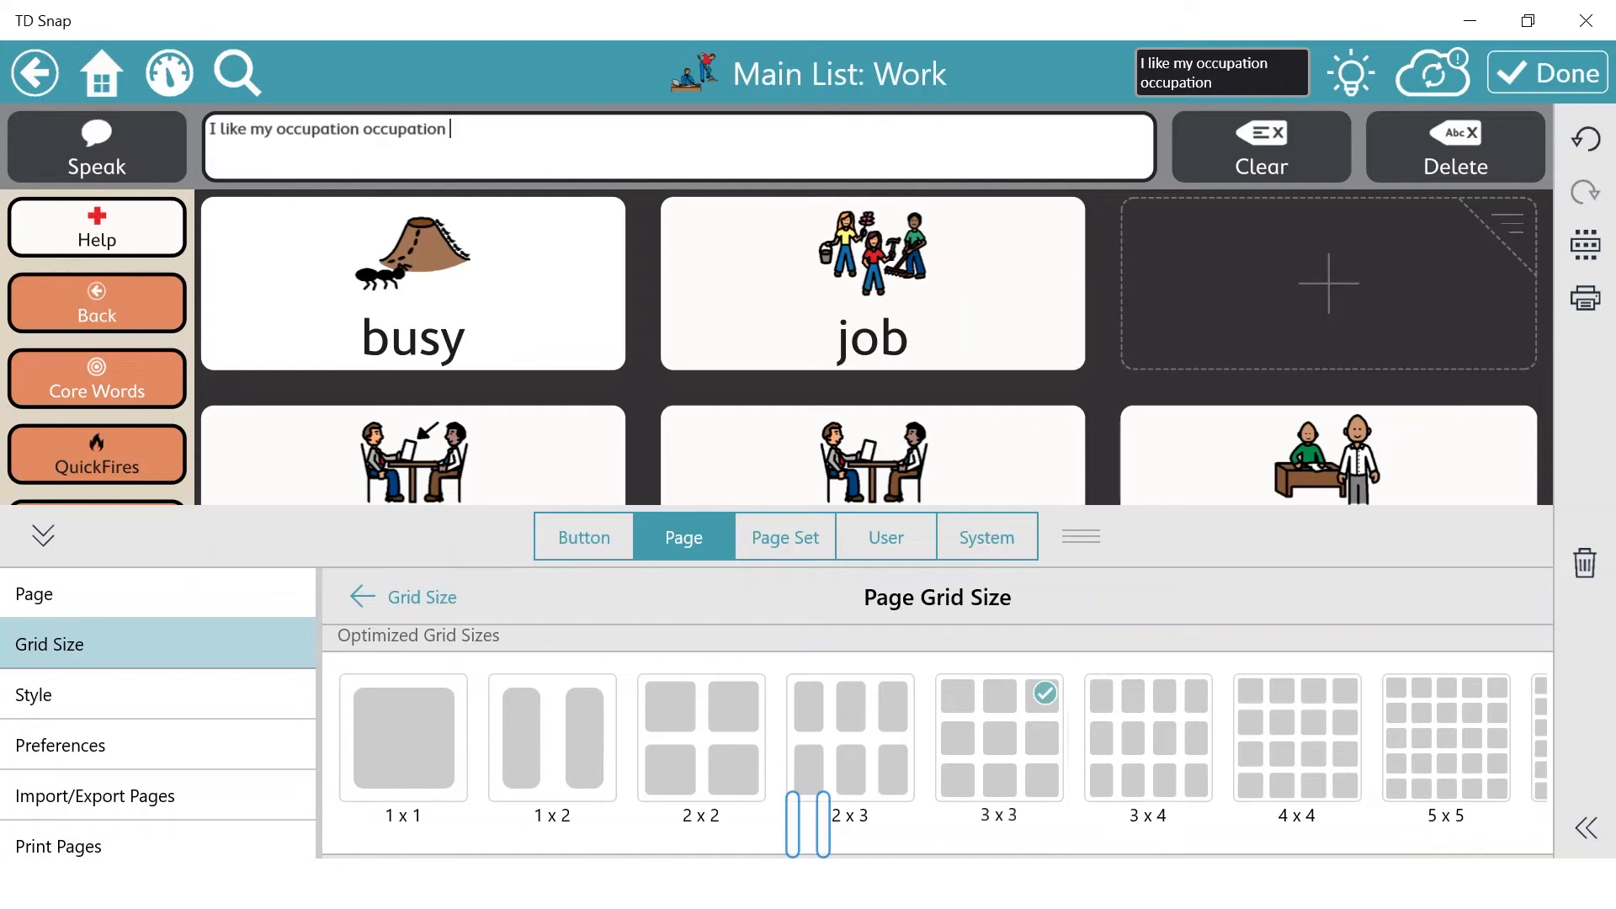
# Step: Restore the Work page's grid to 7 x 7 and match it to the page set setting again
pyautogui.hscroll(3, 808, 823)
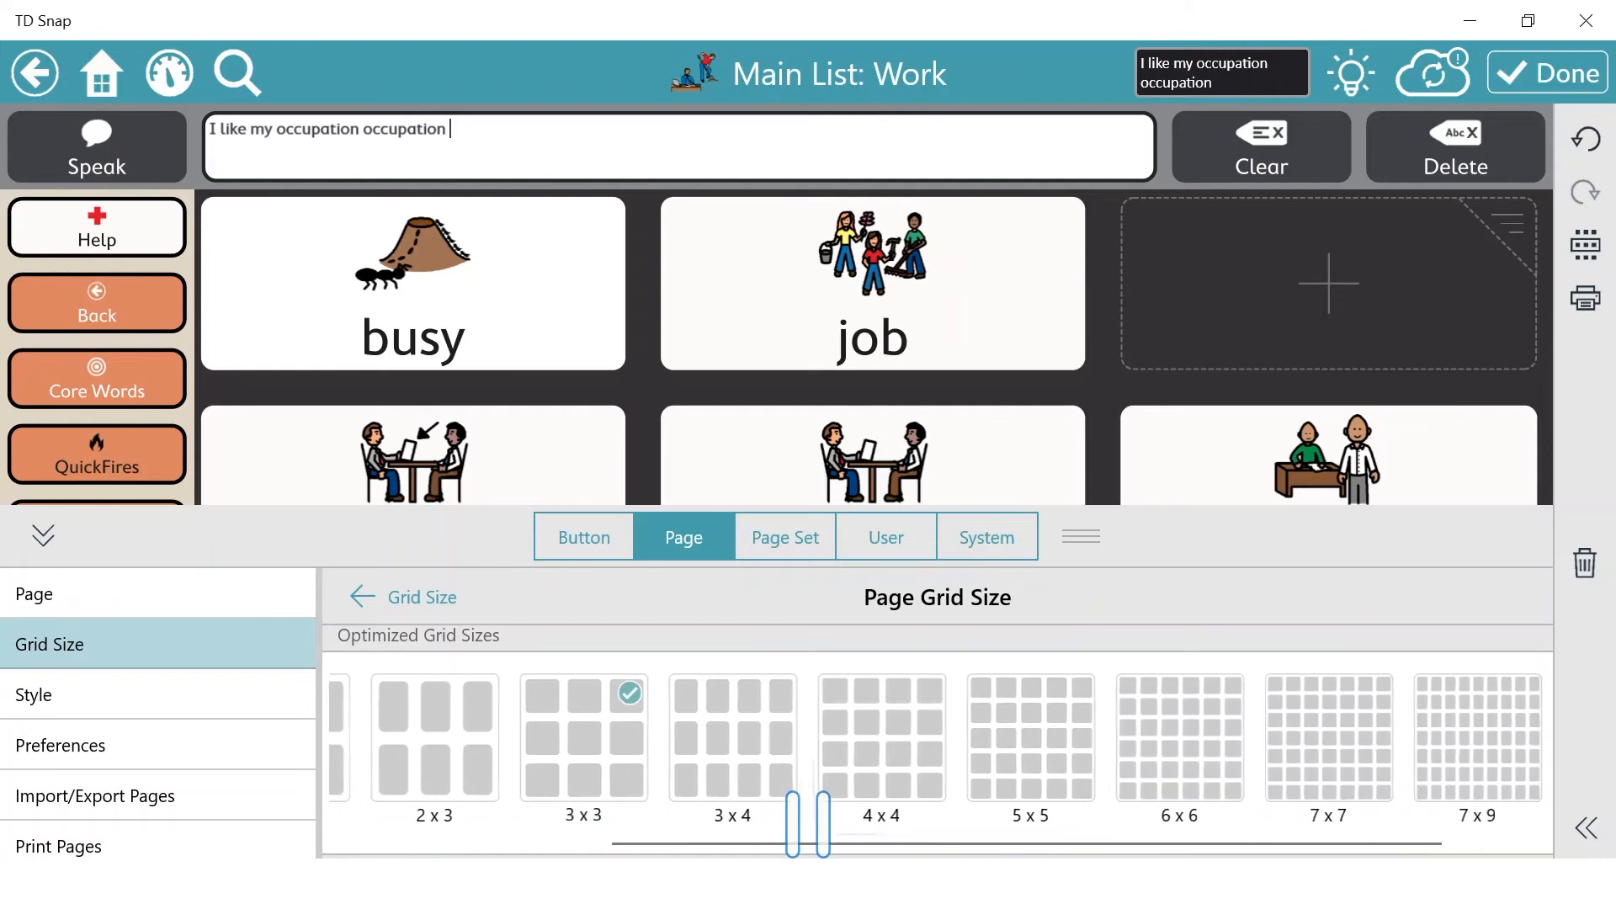
pyautogui.click(1329, 738)
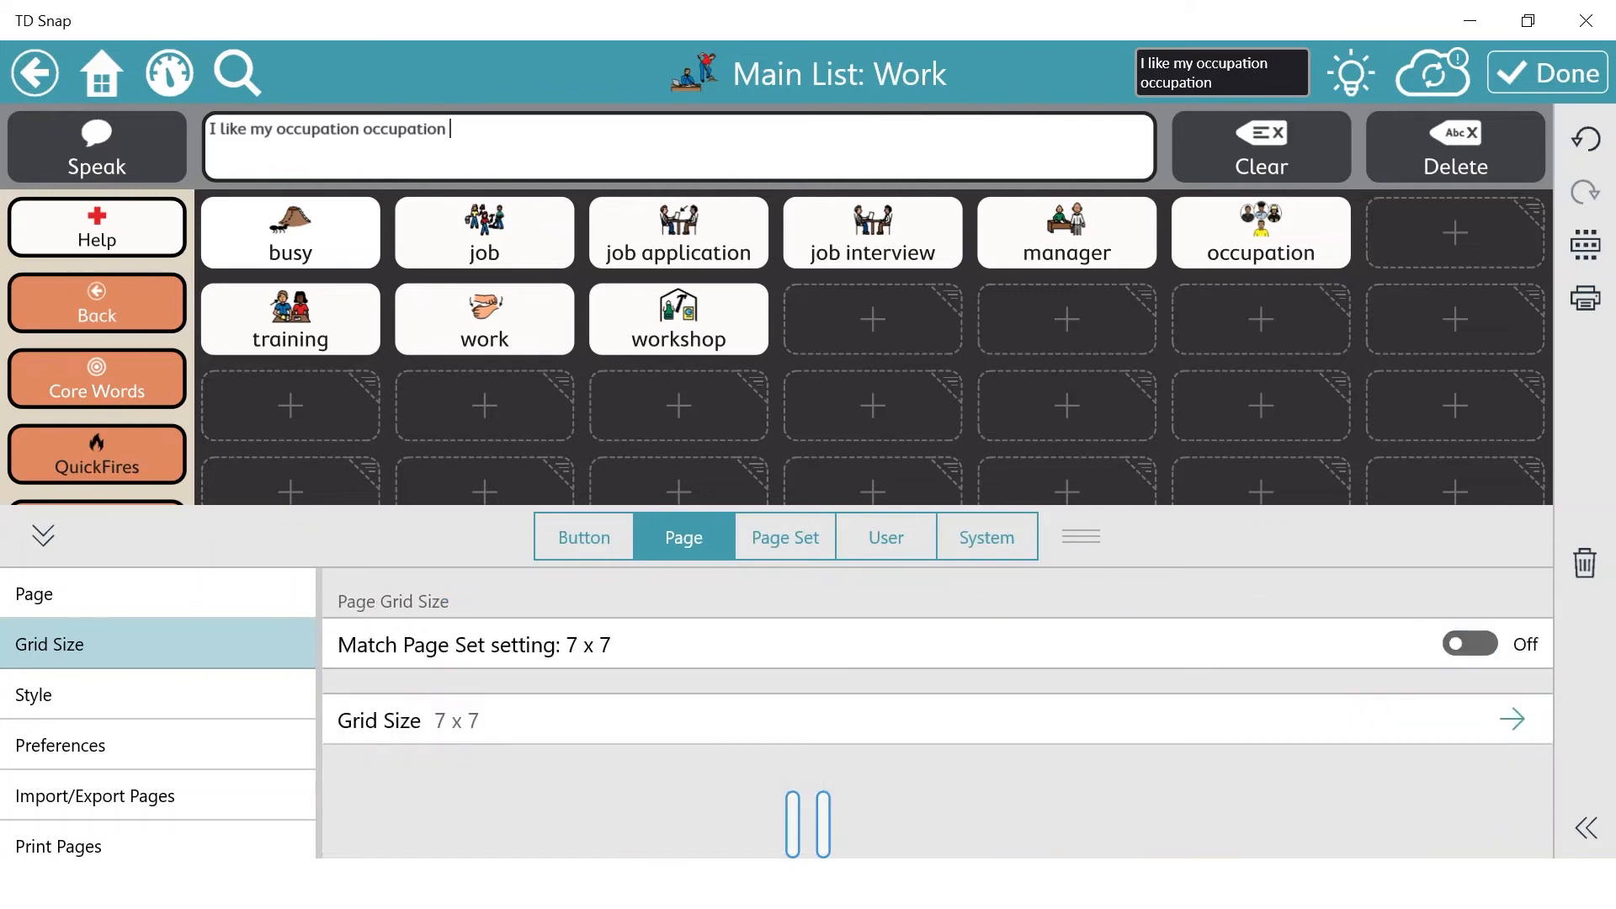
pyautogui.click(1470, 644)
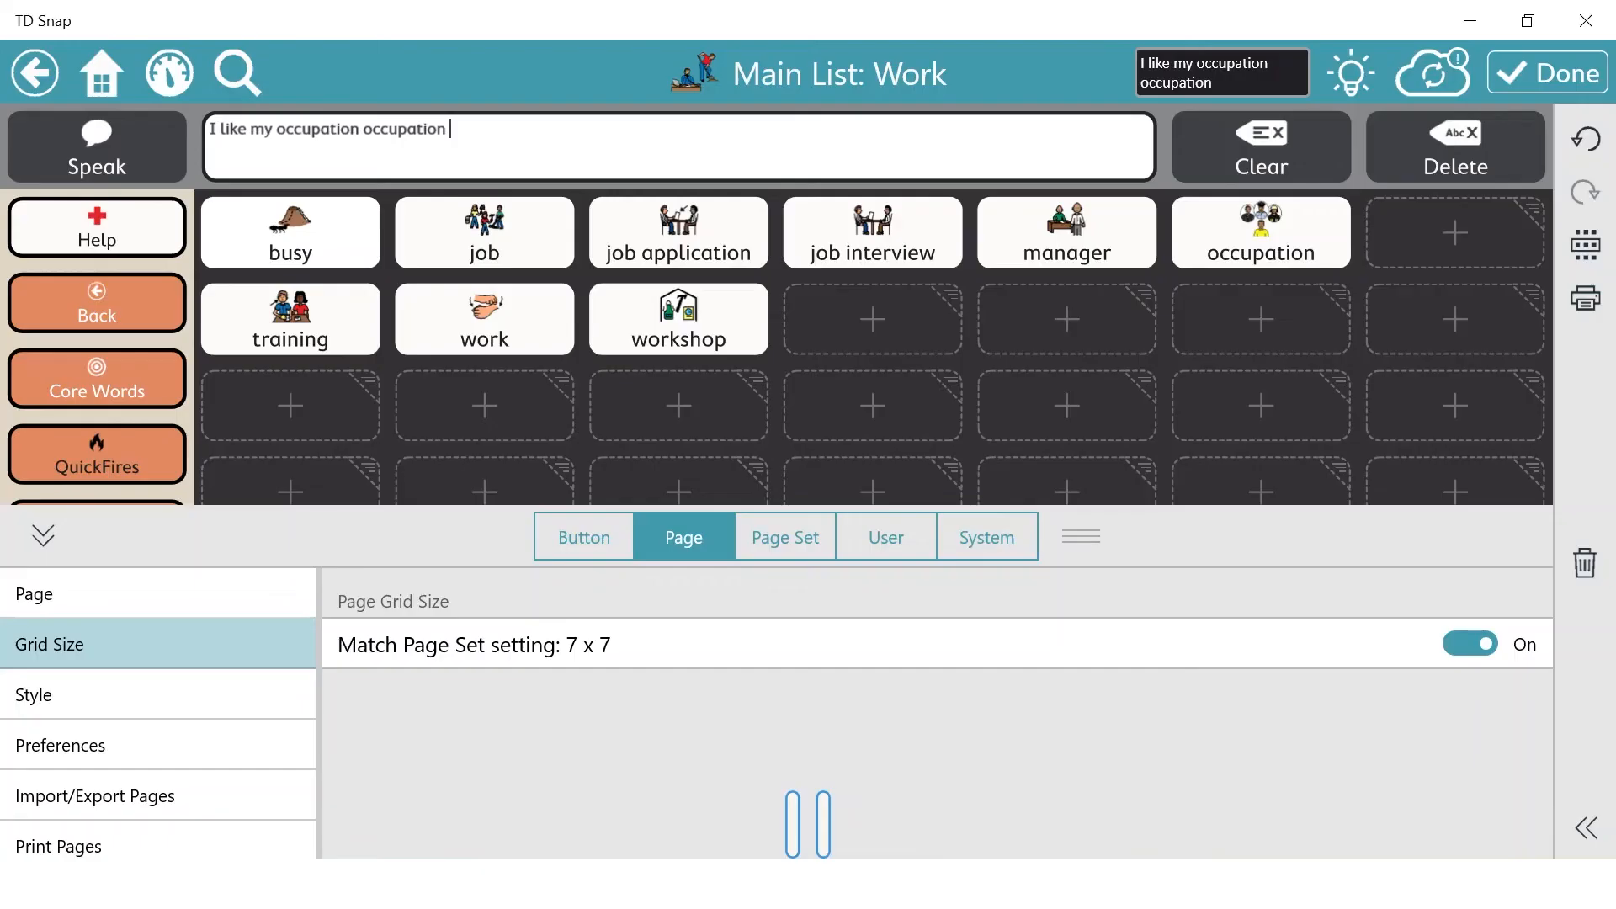
# Step: Open the list of pronunciation exceptions in the user's voice settings
pyautogui.click(886, 537)
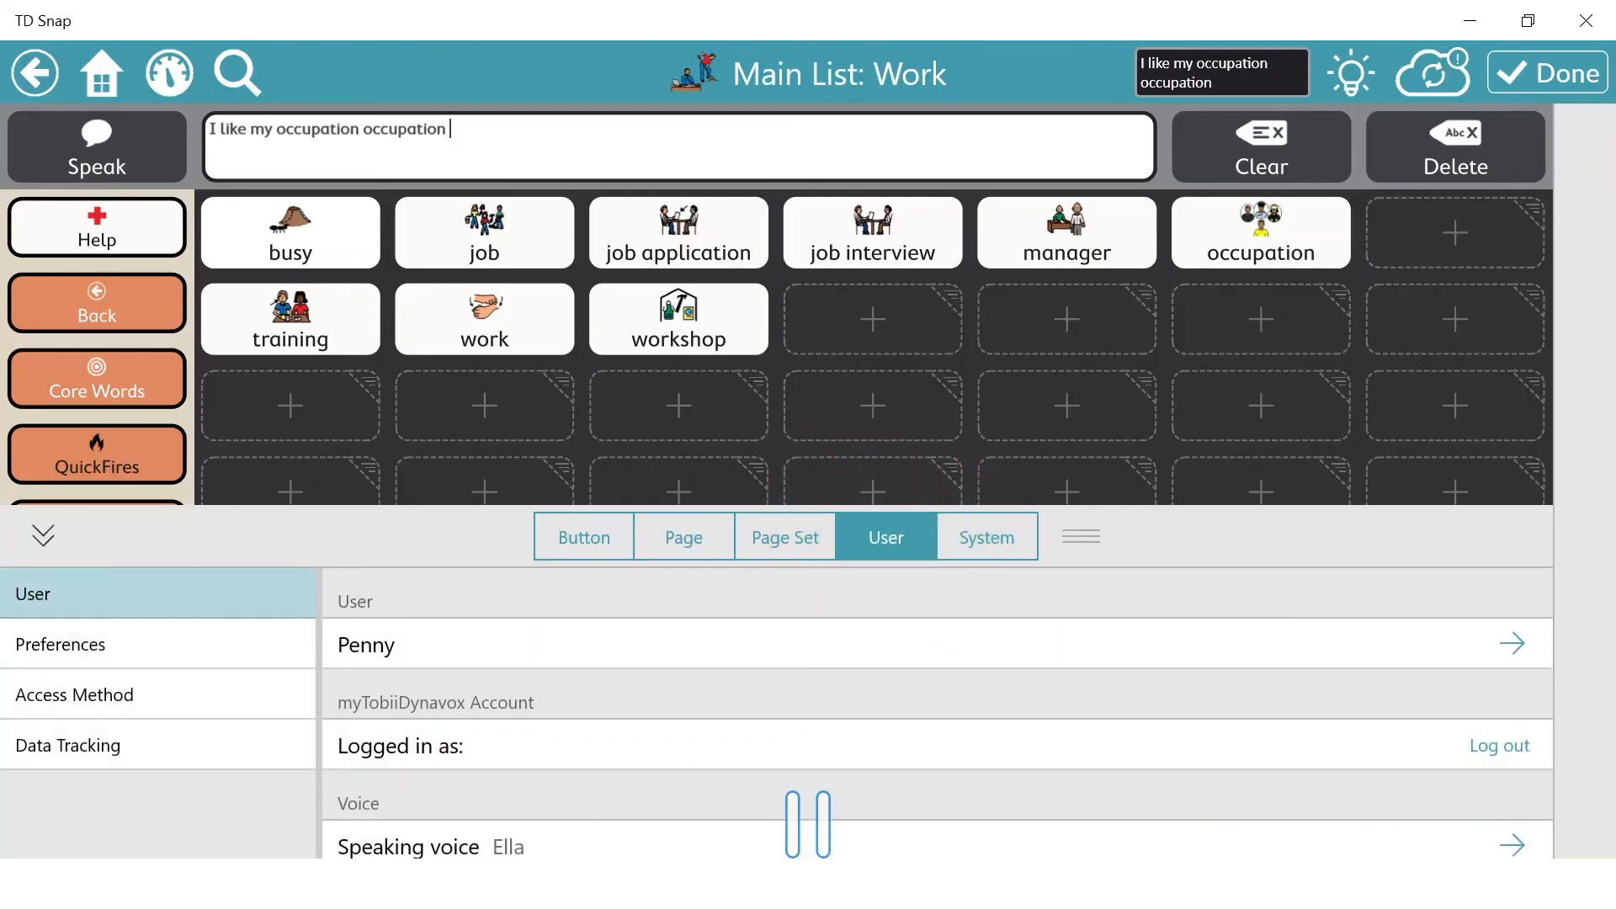
pyautogui.scroll(-1, 808, 825)
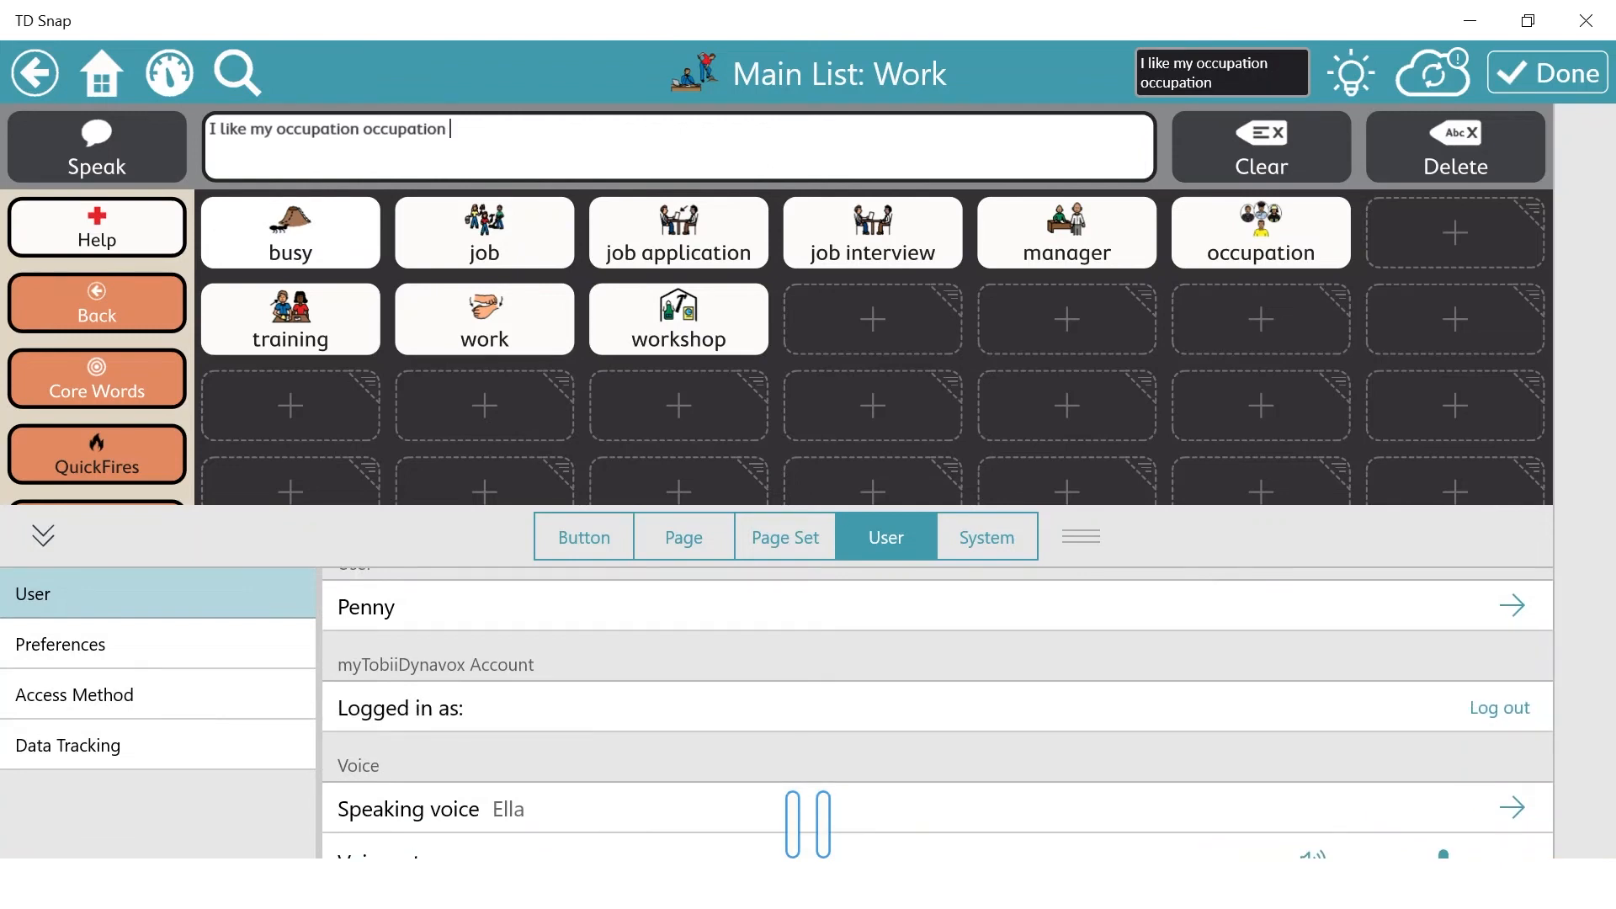
pyautogui.scroll(-2, 809, 715)
pyautogui.scroll(-2, 459, 743)
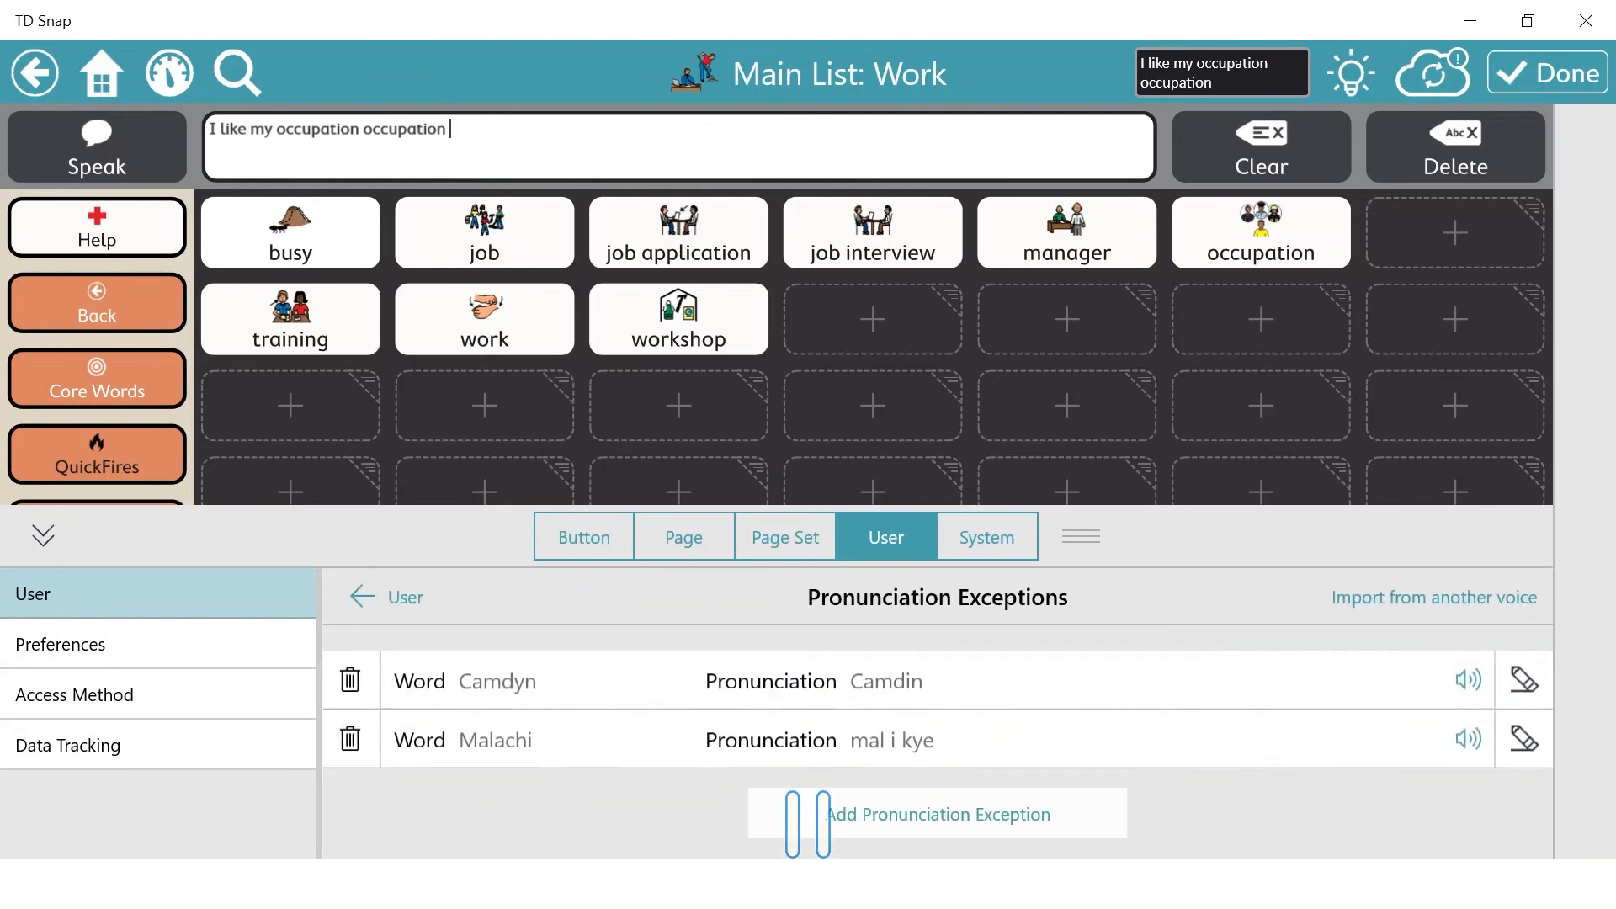
pyautogui.click(928, 813)
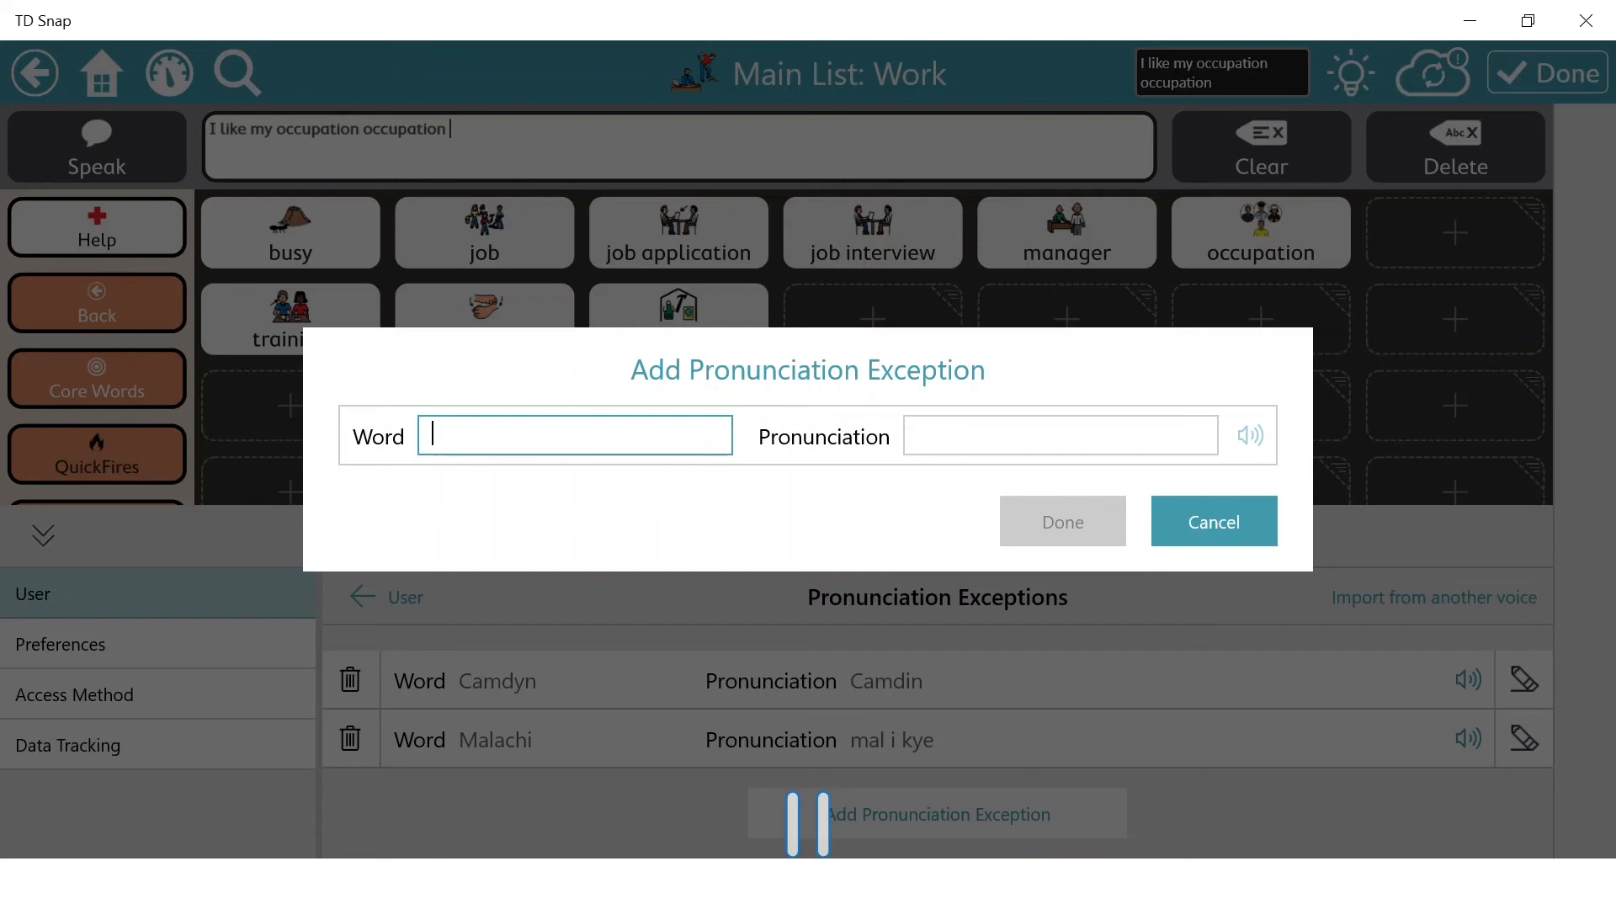
pyautogui.click(1029, 433)
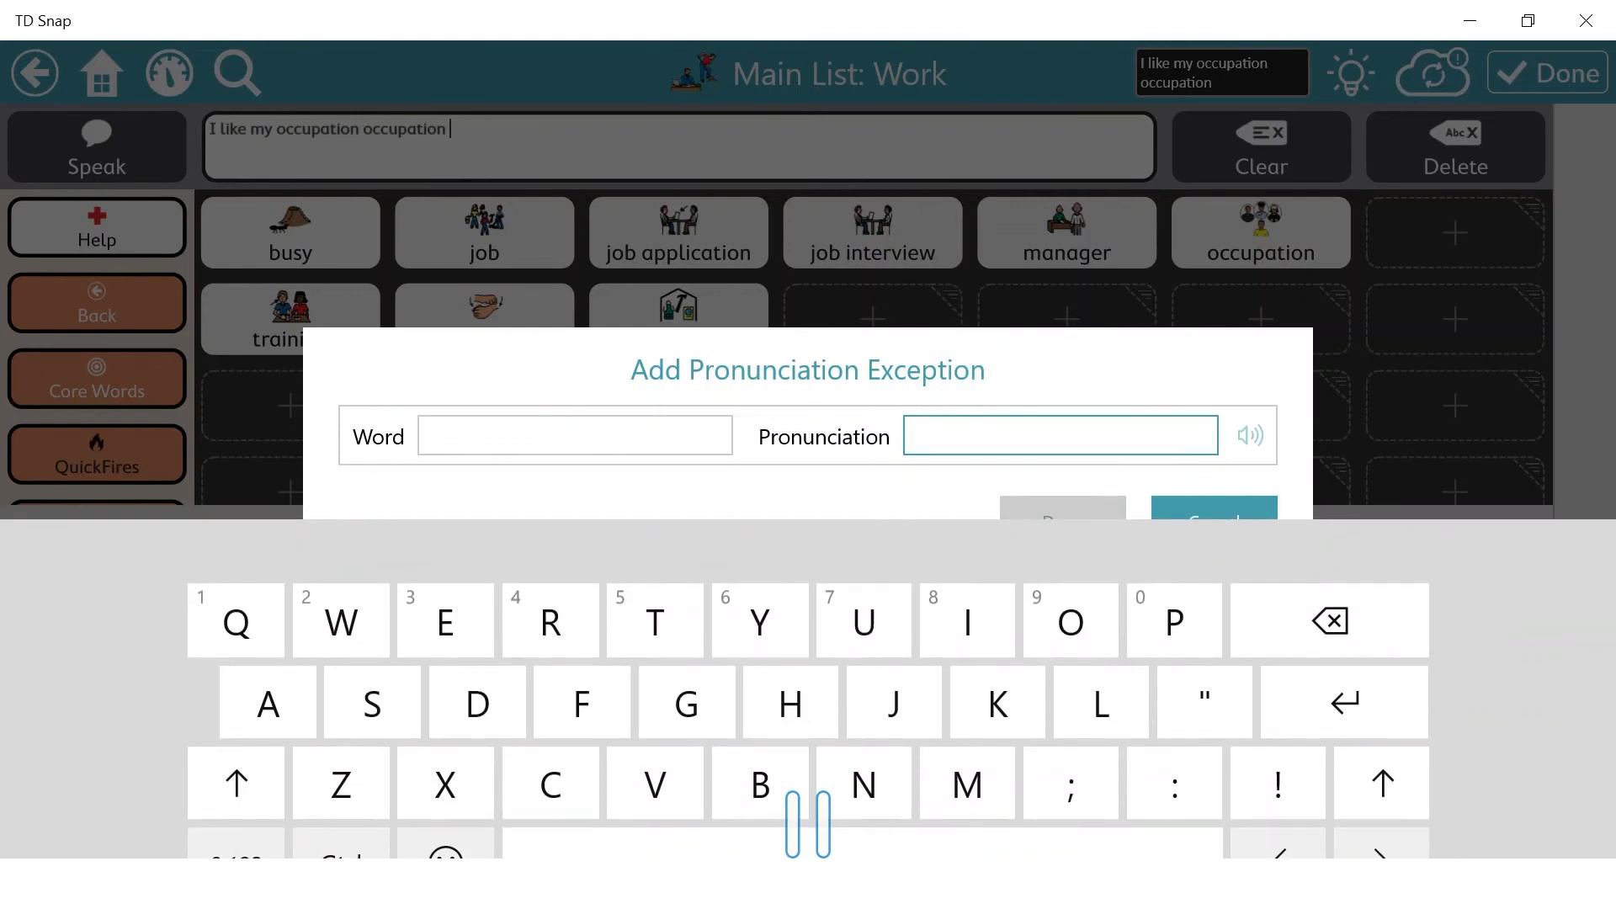
pyautogui.click(1403, 550)
pyautogui.click(1214, 519)
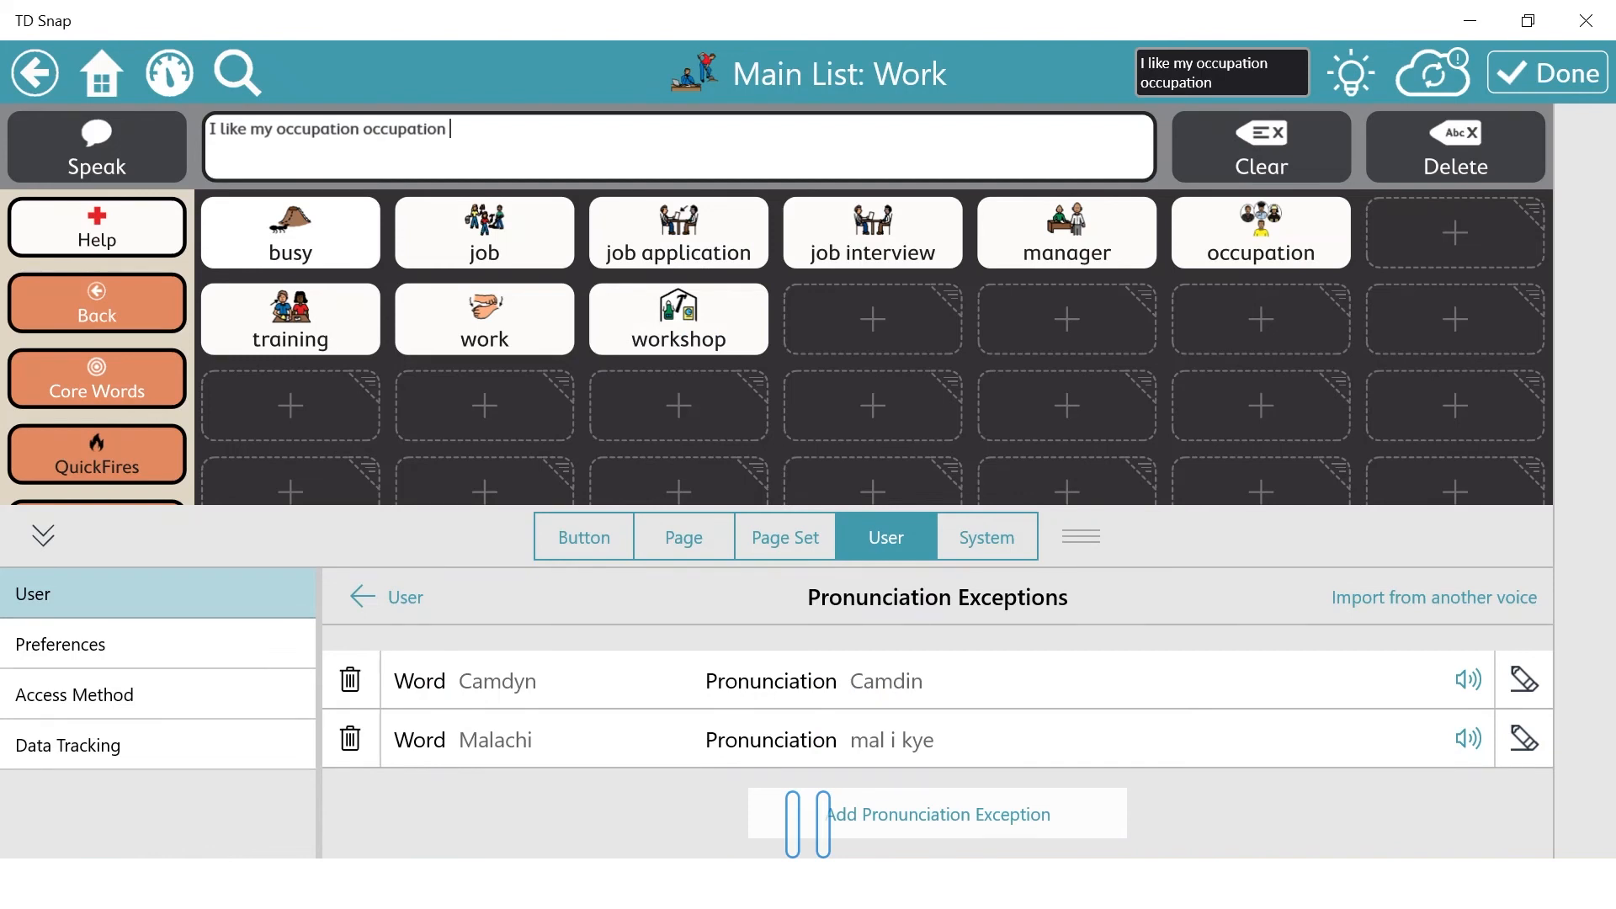
# Step: Return to button editing and collapse the settings area so the whole Work page grid shows
pyautogui.click(584, 537)
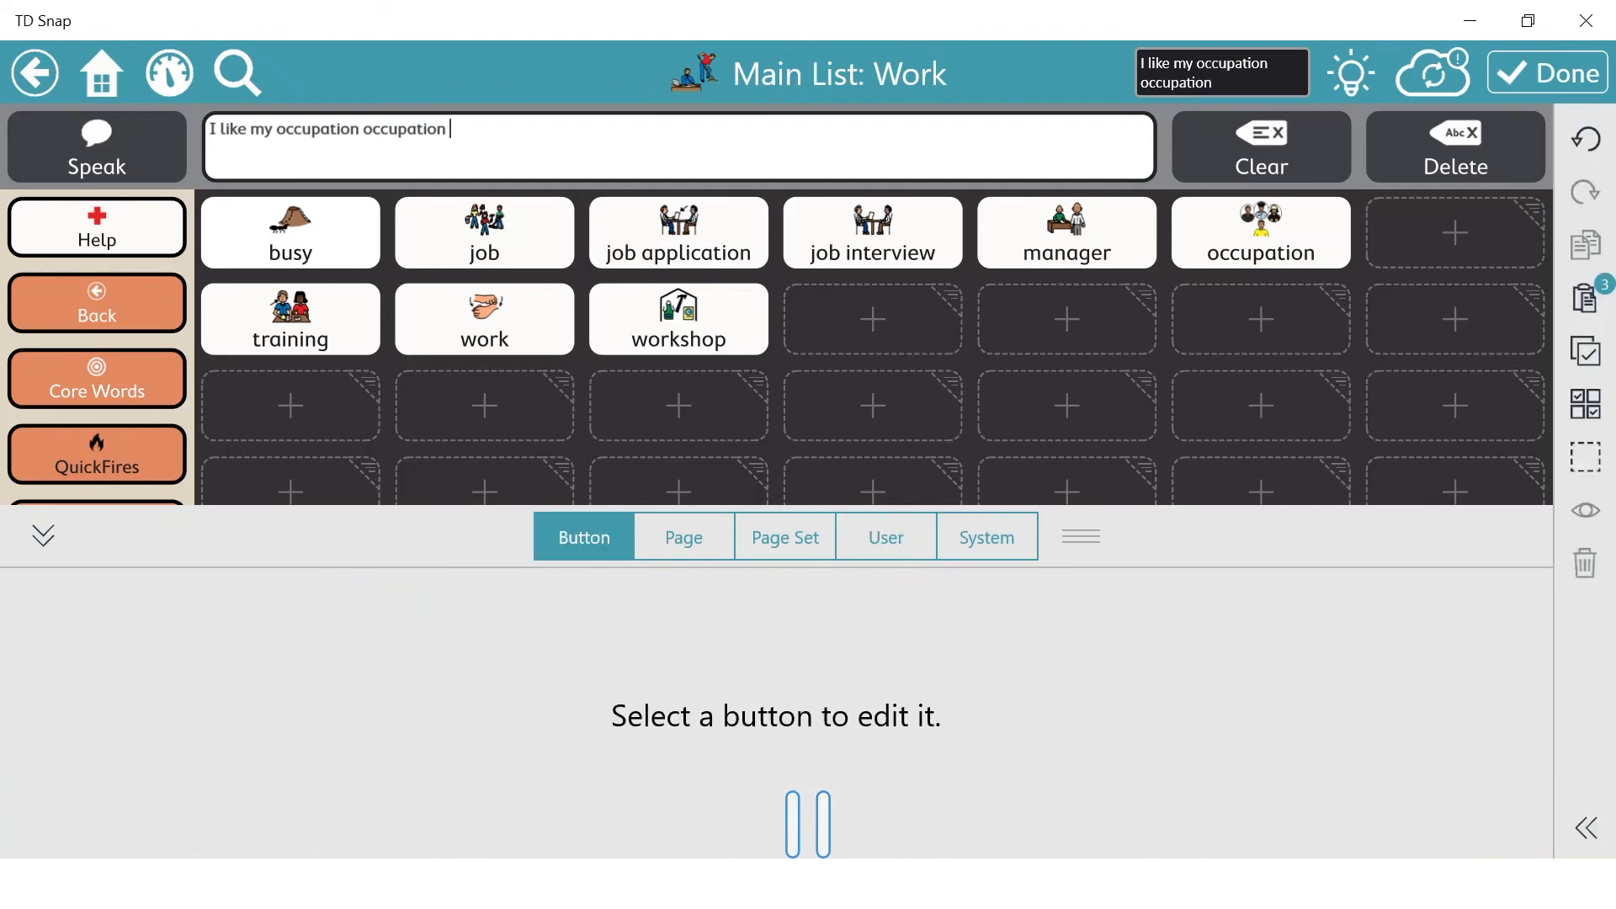
pyautogui.click(43, 535)
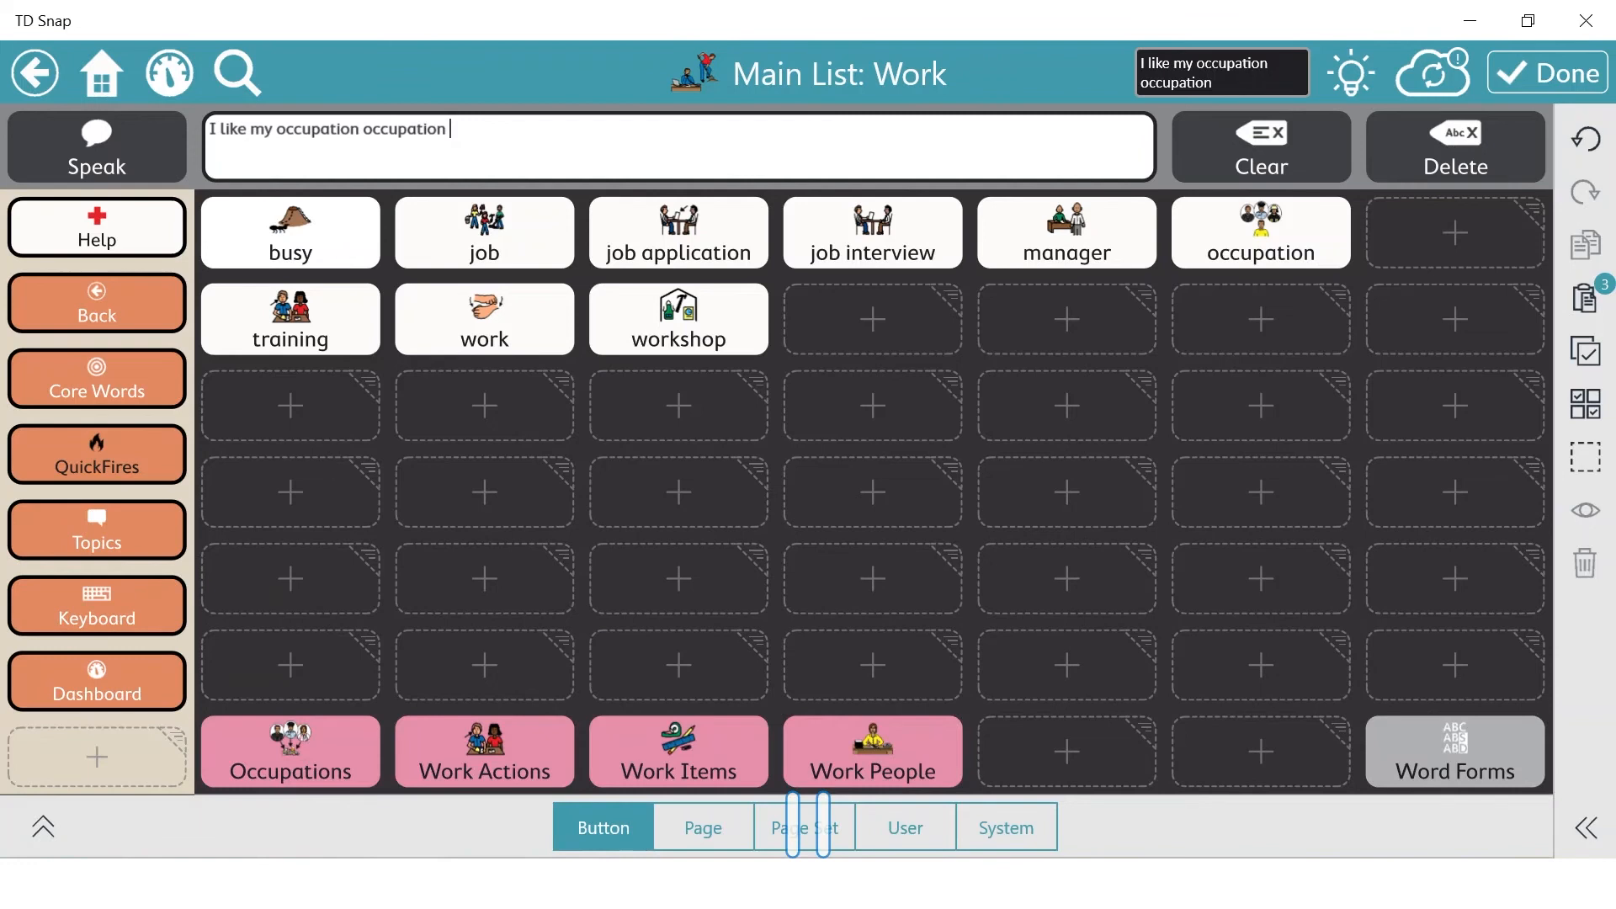
# Step: Enlarge the occupation button to two columns by two rows, and shrink it back to a single cell
pyautogui.click(1261, 233)
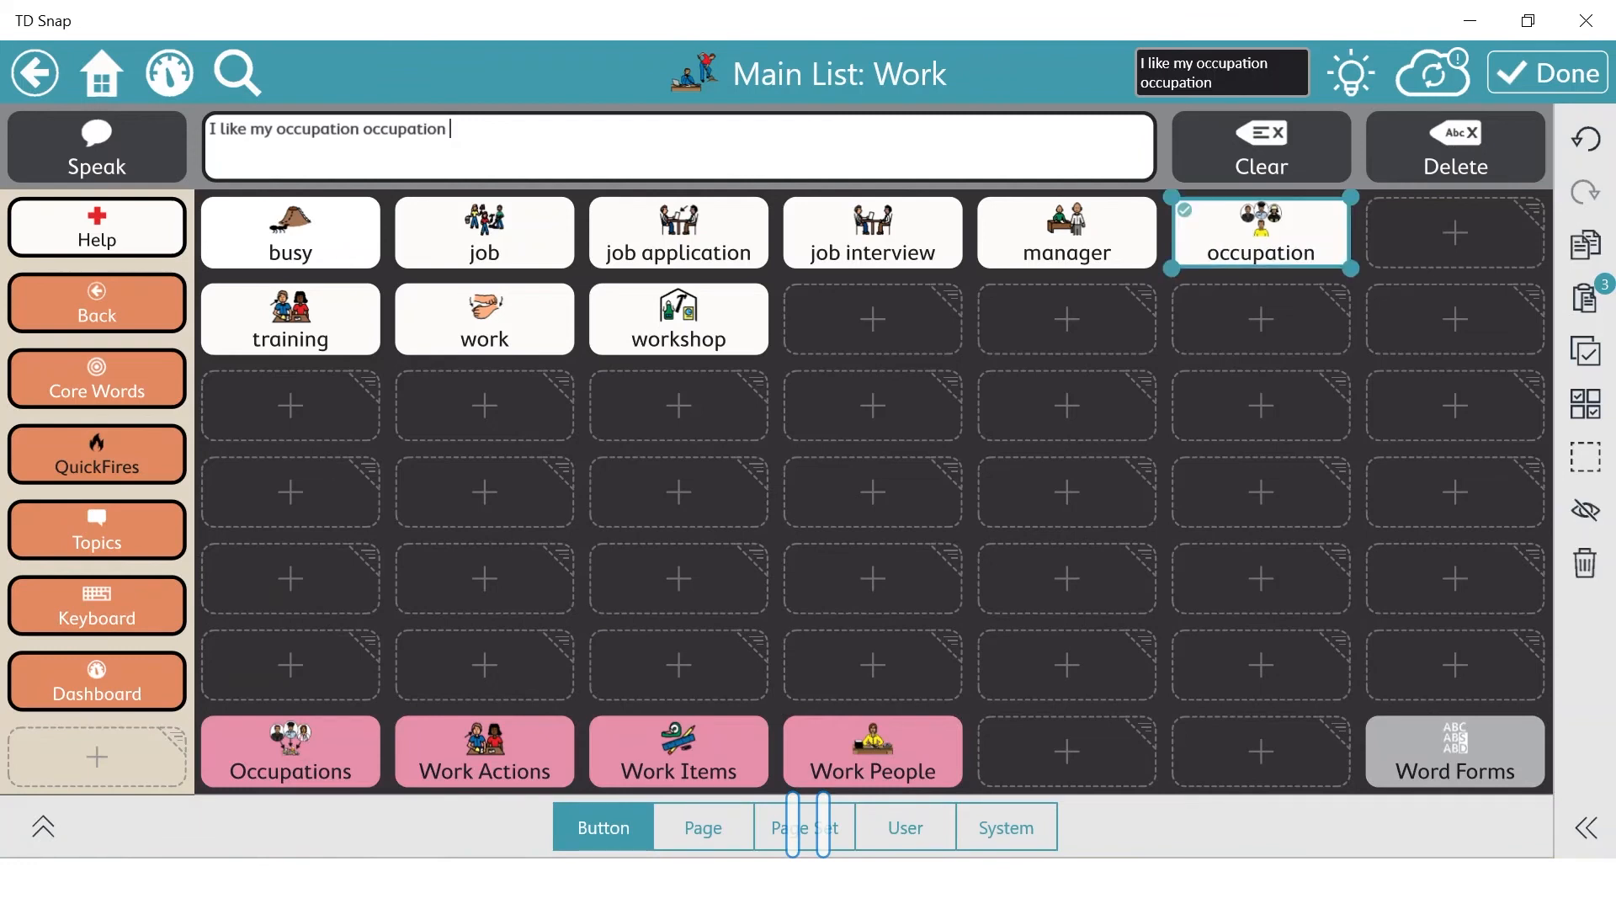
pyautogui.click(1260, 227)
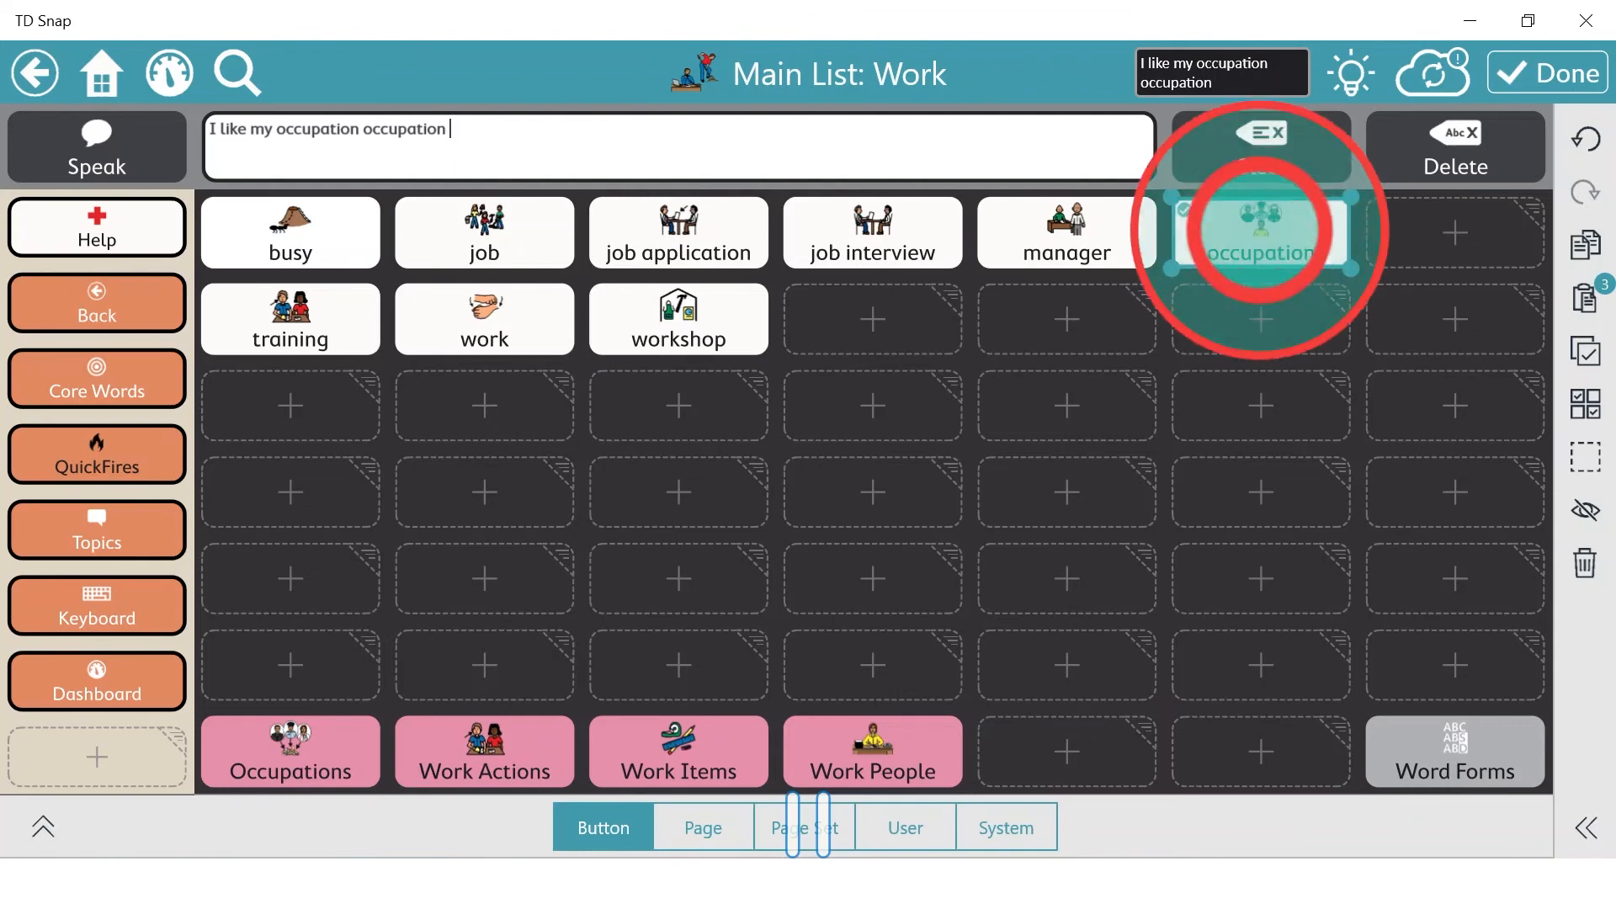
pyautogui.moveTo(1350, 350); pyautogui.dragTo(1464, 346)
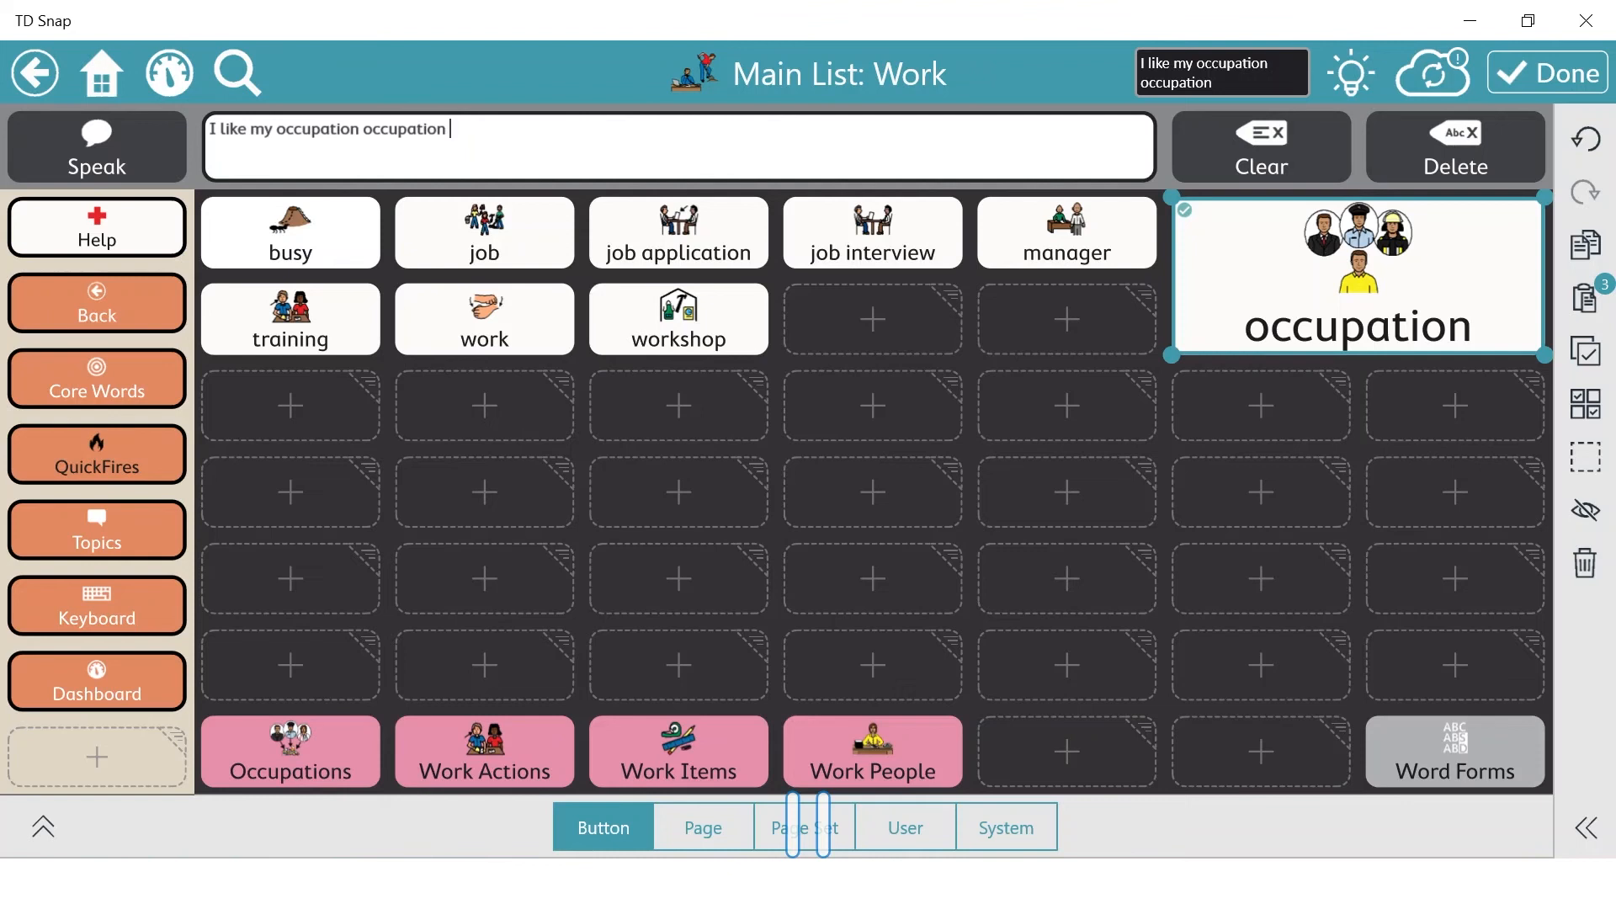
pyautogui.moveTo(1544, 354); pyautogui.dragTo(1351, 270)
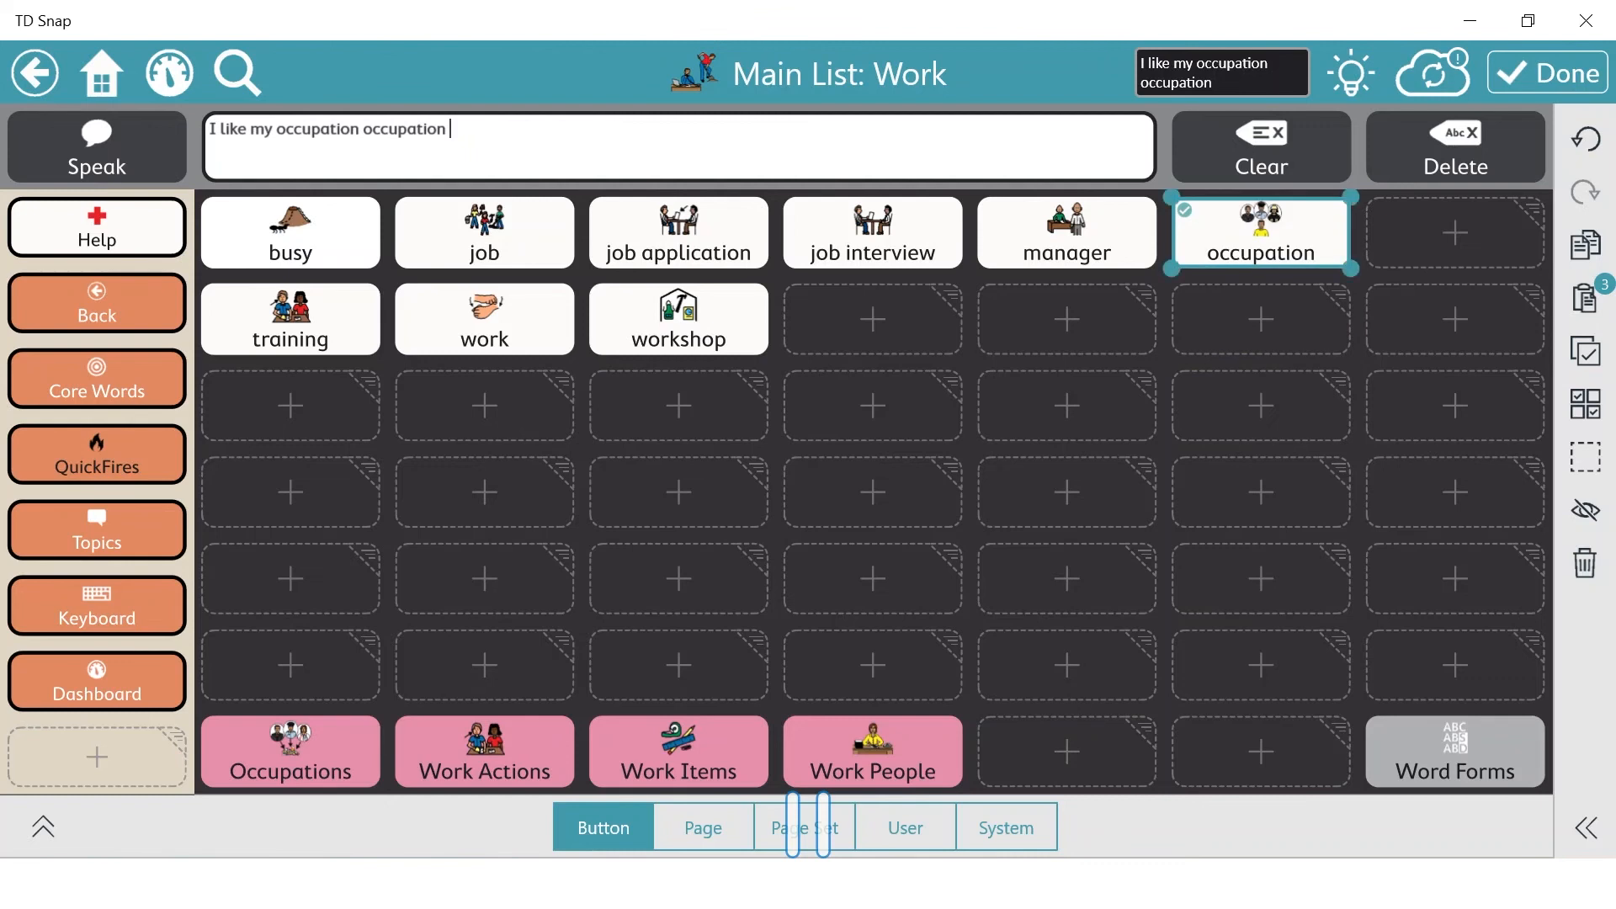
# Step: Move the occupation button to the third cell of the first row, between job and job application
pyautogui.moveTo(1261, 234)
pyautogui.mouseDown()
pyautogui.moveTo(1073, 236)
pyautogui.moveTo(1260, 236)
pyautogui.mouseUp()
pyautogui.moveTo(1261, 234); pyautogui.dragTo(593, 244)
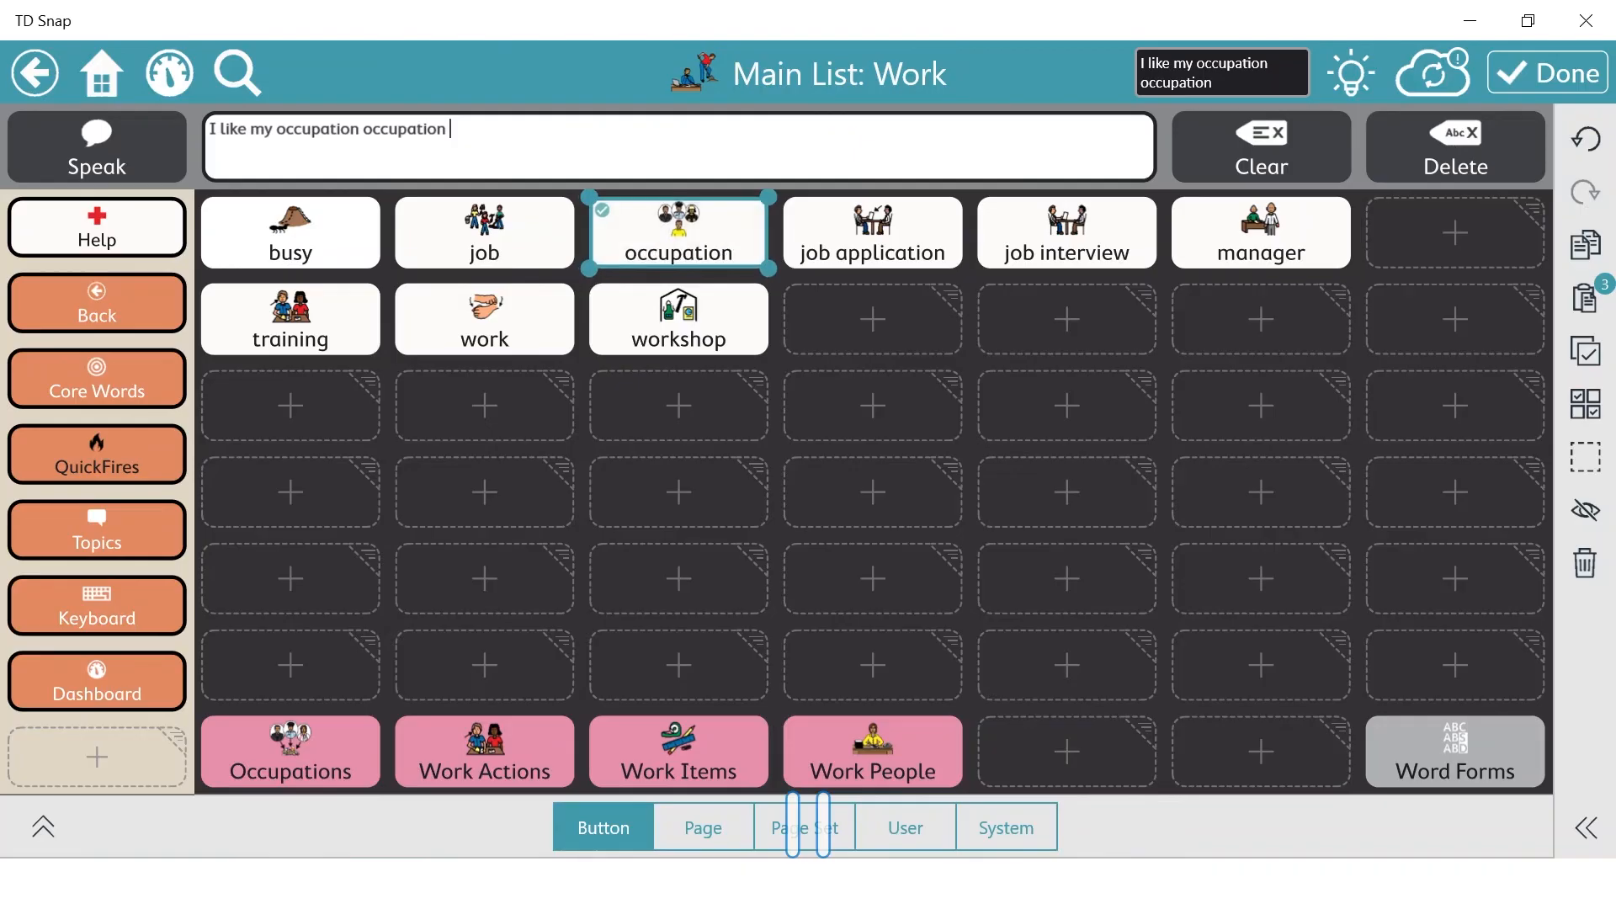